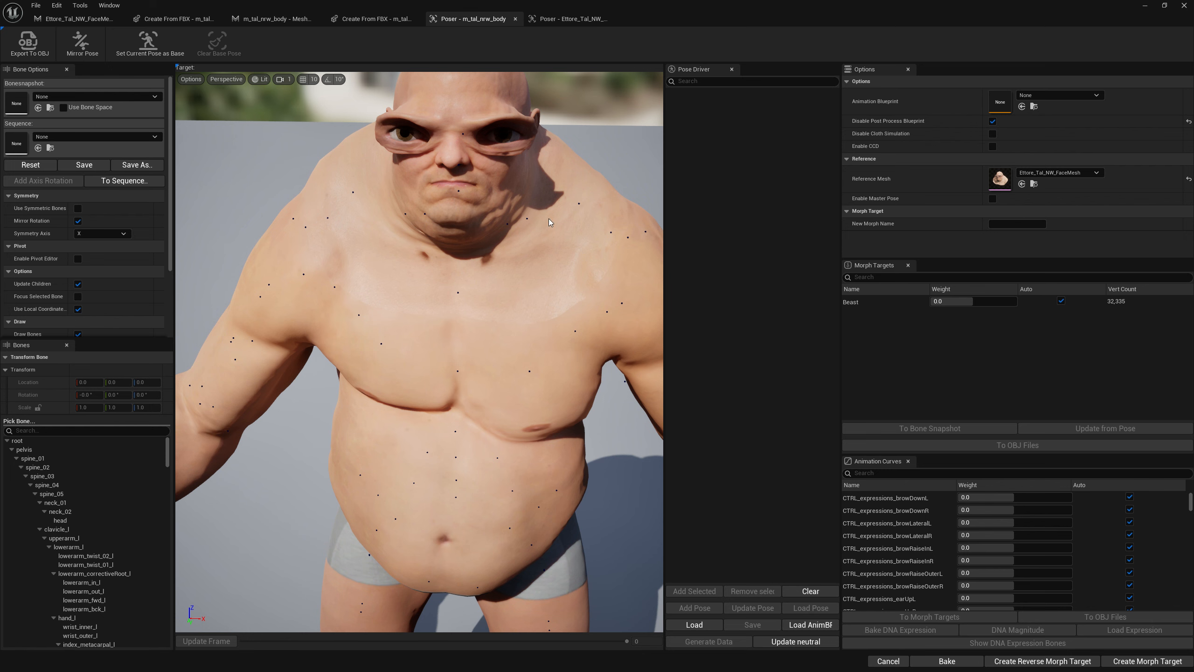
right_click_drag(577, 206, 526, 230, "alt")
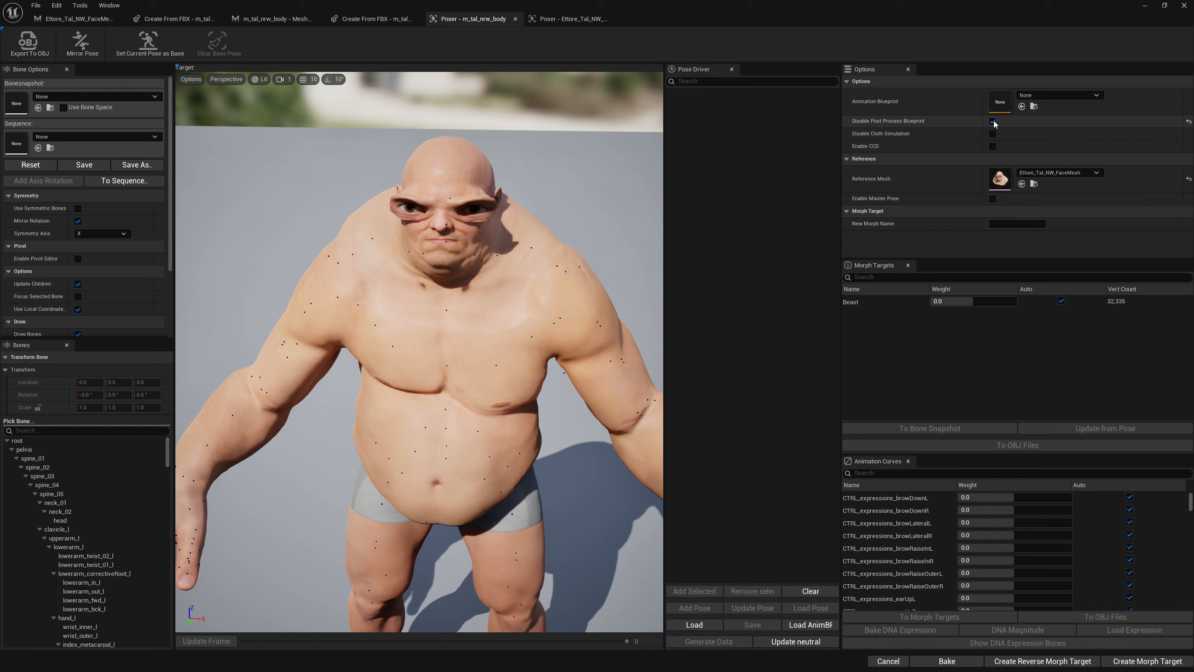
left_click(993, 121)
left_click(993, 122)
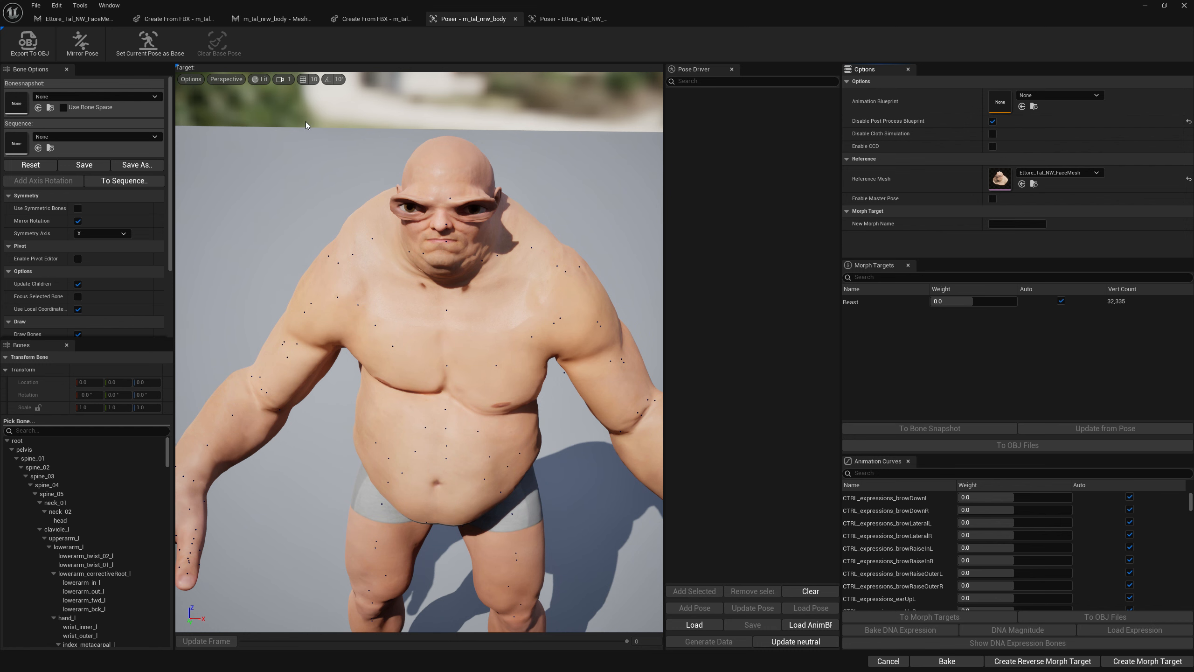
In the face mesh's Poser, filter the animation curves by "eye" and set the eyeBlinkL and eyeBlinkR weights to 1.0
left_click(573, 19)
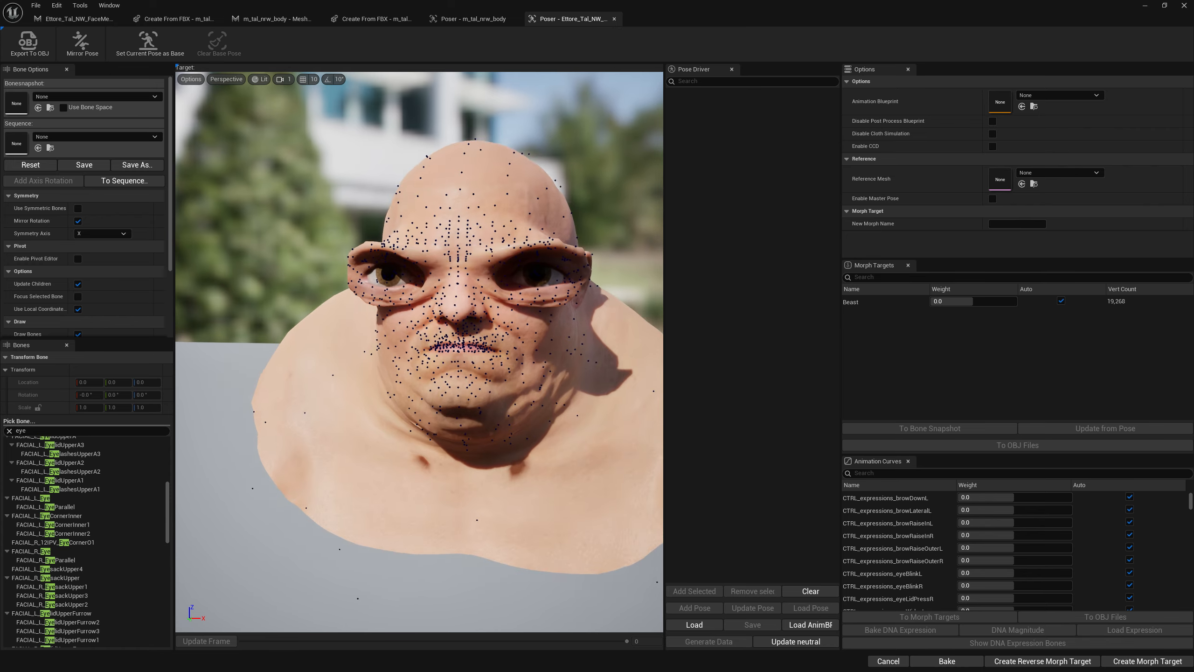
scroll(484, 250, "up", 6)
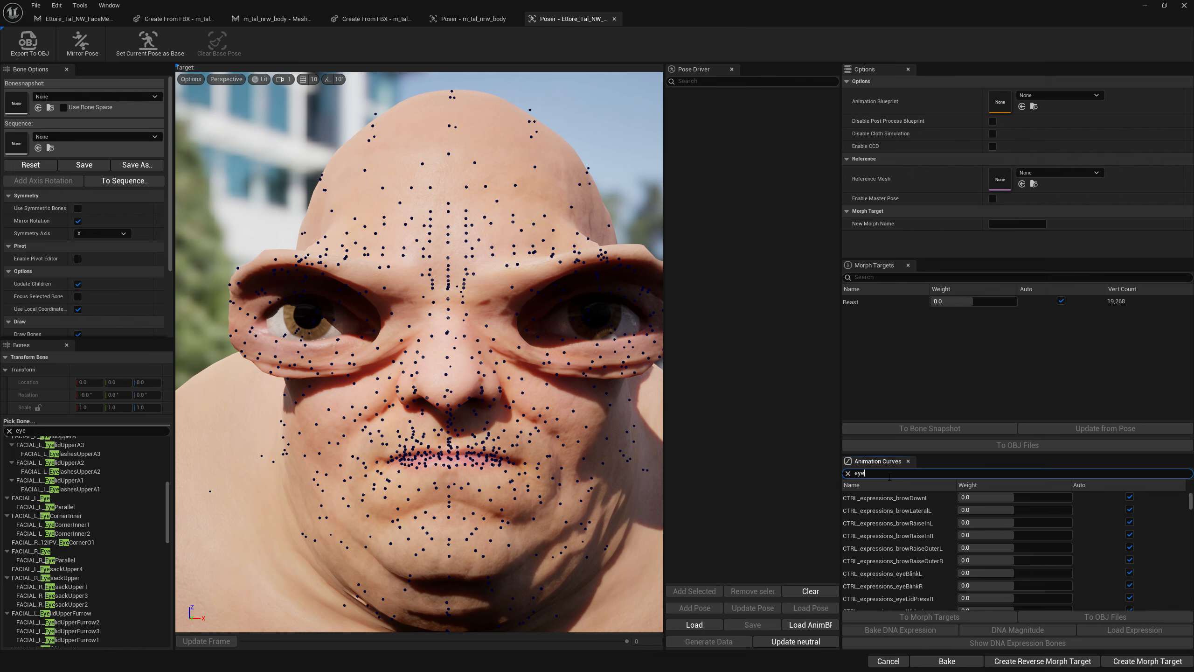
left_click_drag(1006, 498, 1072, 498)
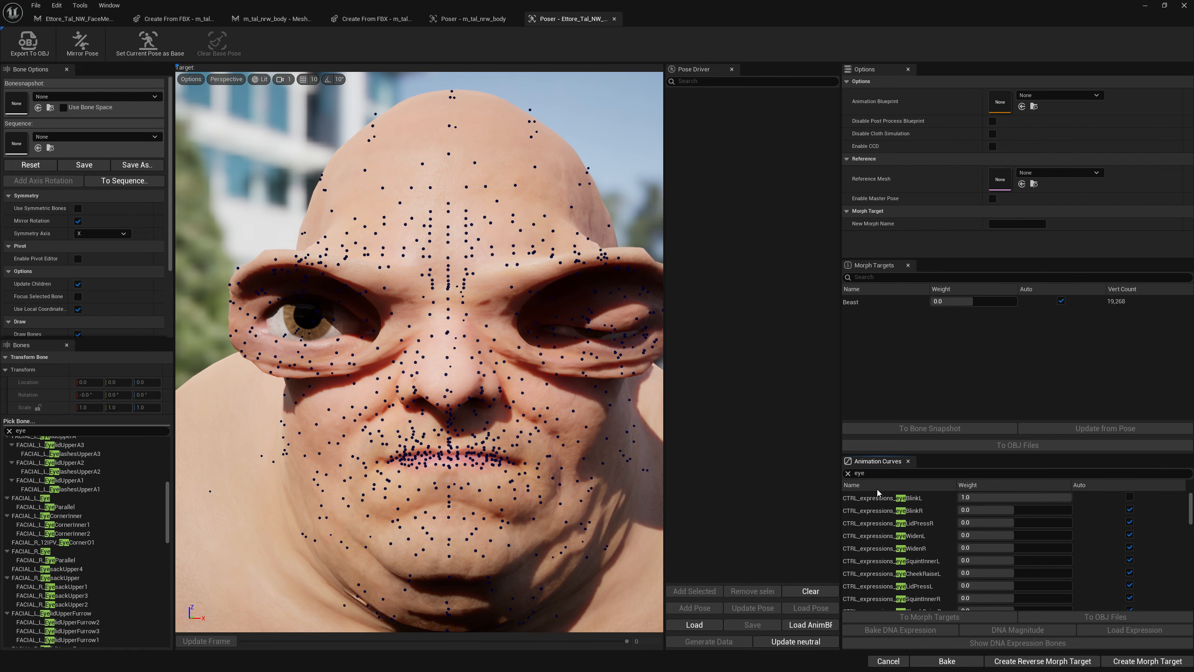
middle_click_drag(566, 393, 611, 391)
left_click_drag(1008, 510, 1073, 510)
mouse_move(559, 456)
right_mouse_down()
mouse_move(508, 456)
mouse_move(576, 456)
right_mouse_up()
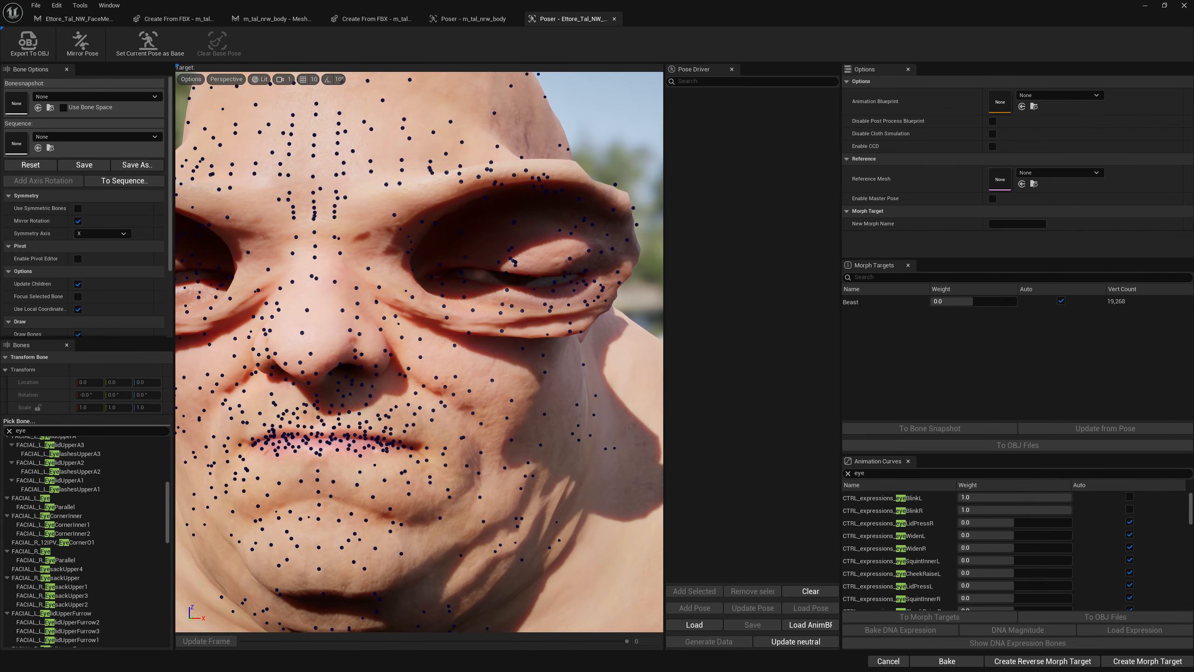
Close the Pose Driver panel and display the enlarged viewport in Lit Wireframe mode
left_click(731, 69)
right_click_drag(606, 216, 580, 218)
right_click_drag(440, 214, 459, 206)
key("w")
left_click(291, 80)
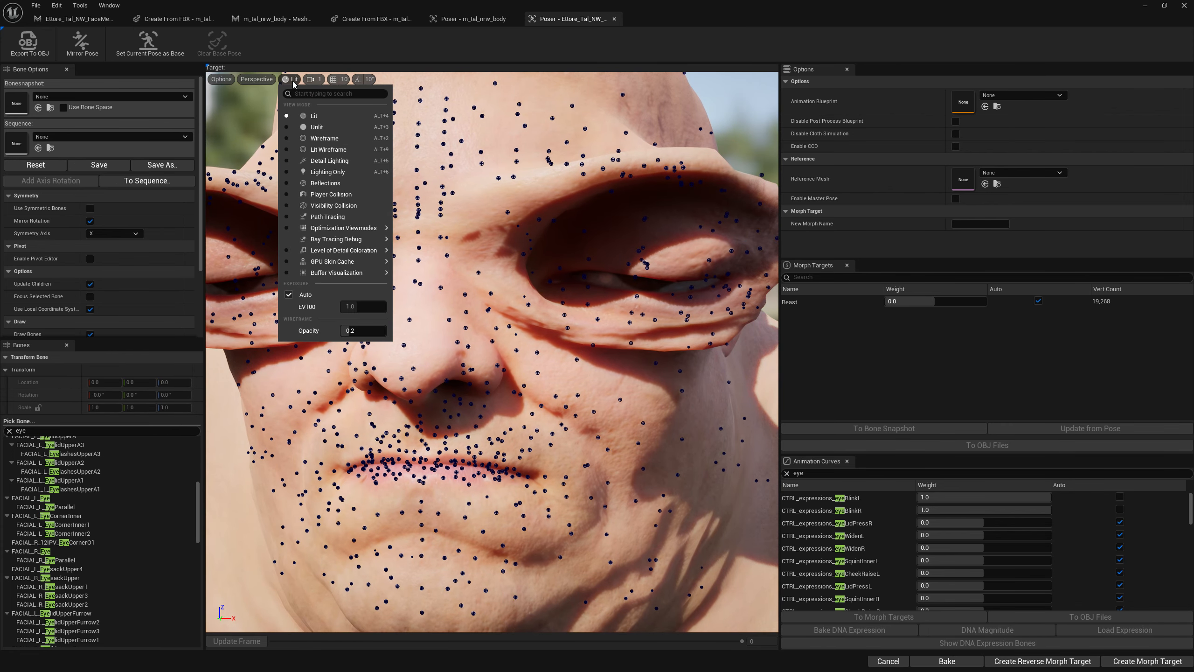
left_click(338, 150)
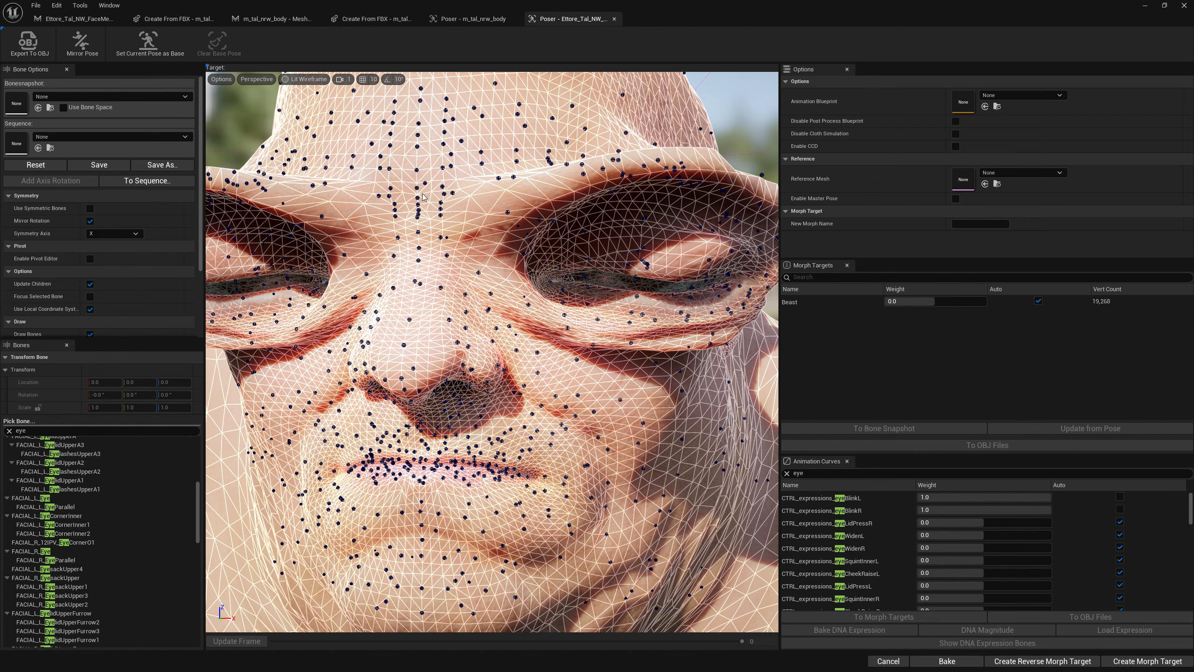
Return eyeBlinkR to automatic weight and show the DNA expression bones of eyeBlinkL, keeping their list clear of the face
key("d")
right_click_drag(519, 192, 487, 193)
key("w")
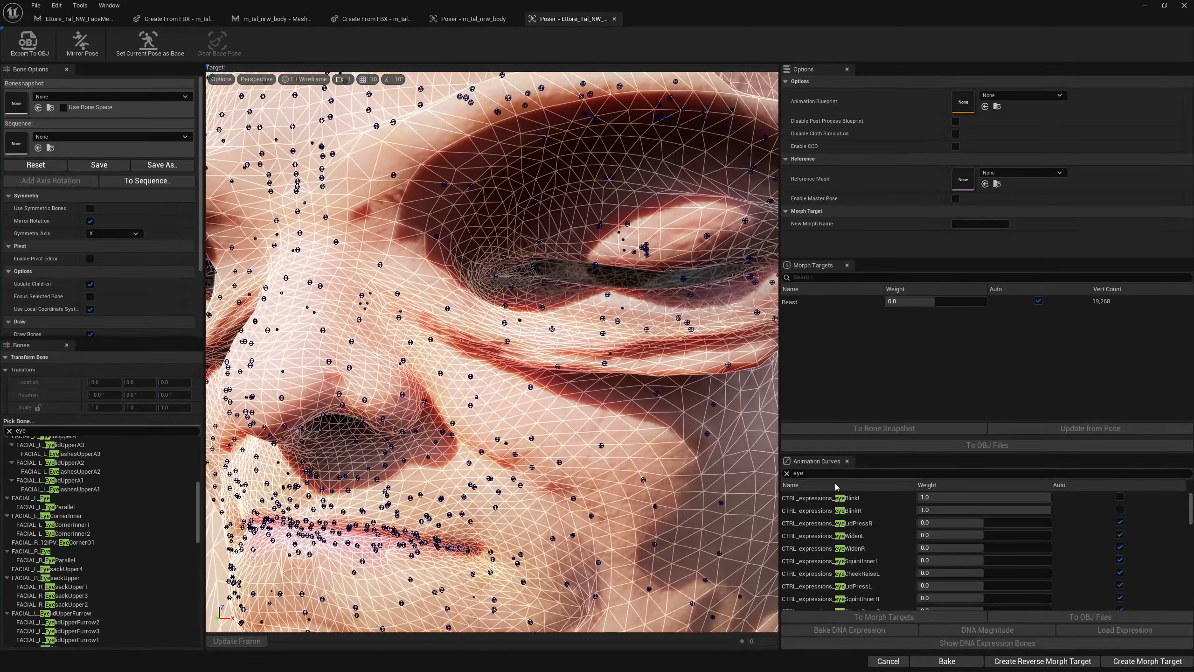
left_click(1120, 509)
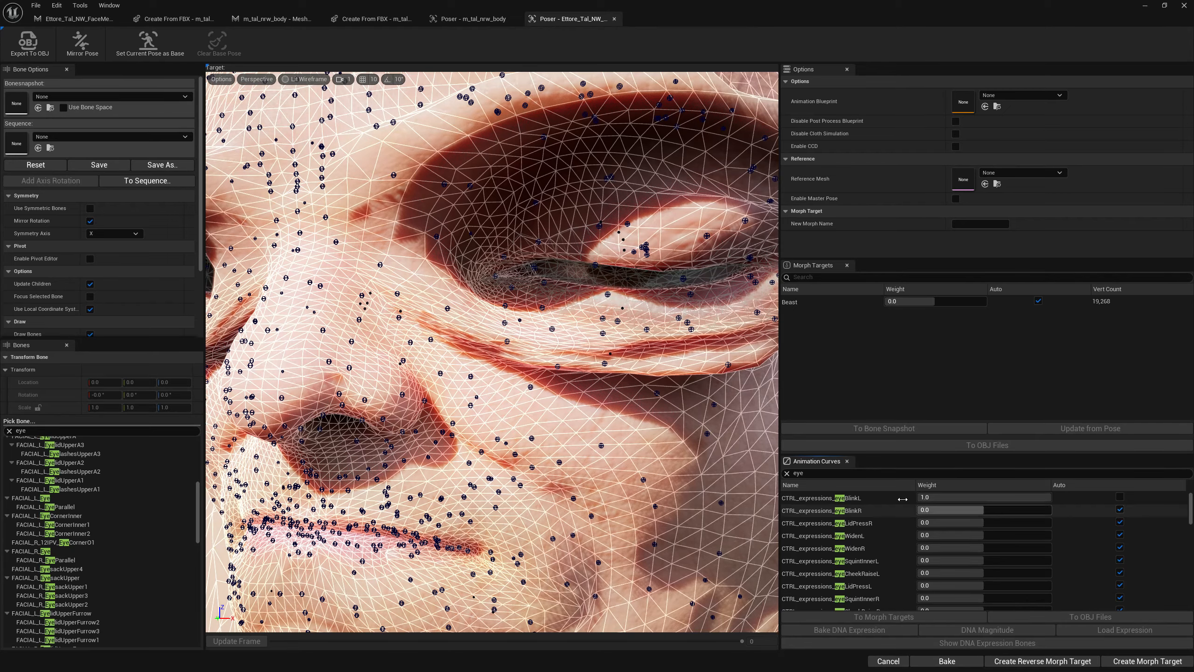
left_click(856, 498)
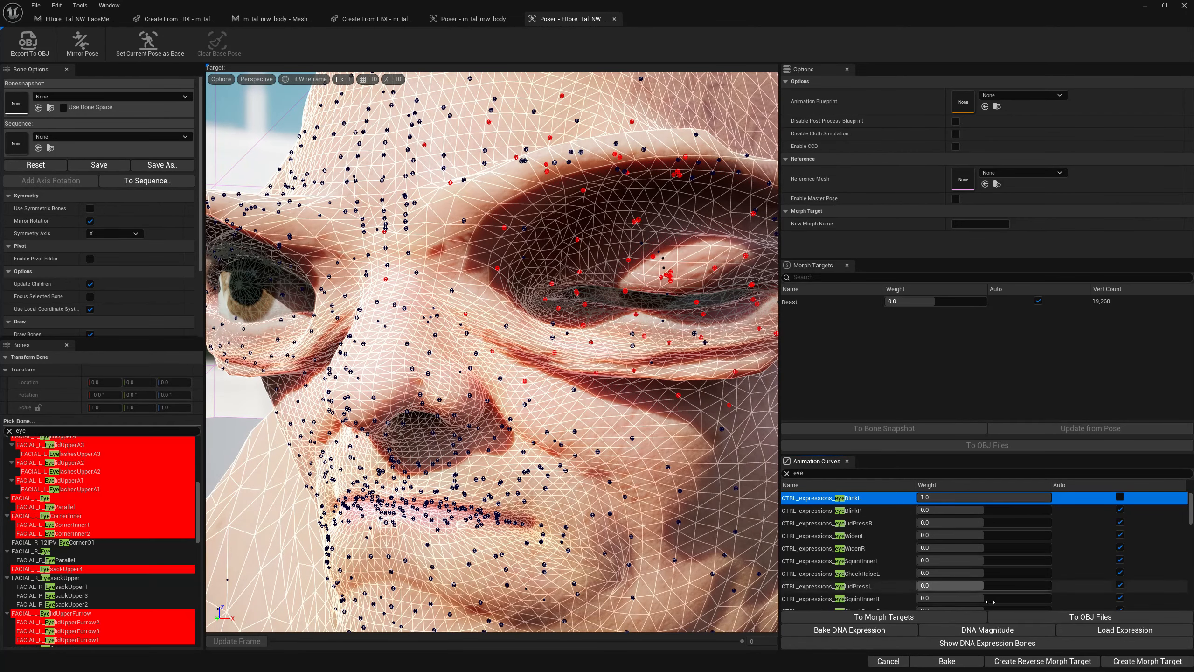
left_click(988, 642)
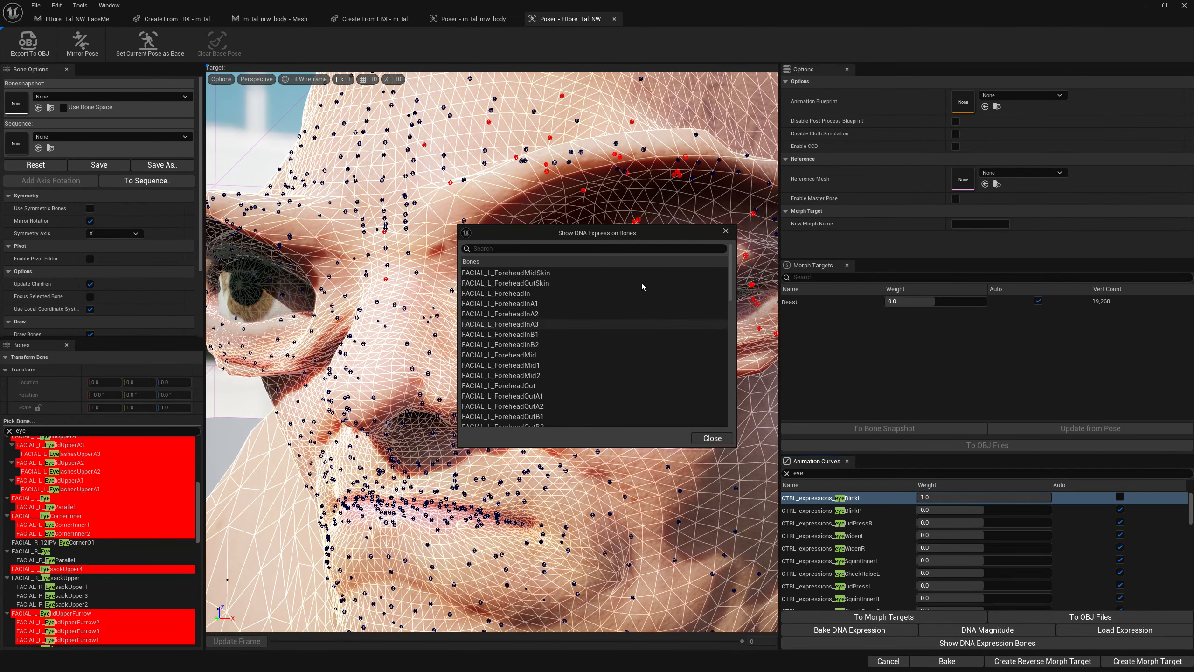
left_click_drag(645, 237, 1015, 342)
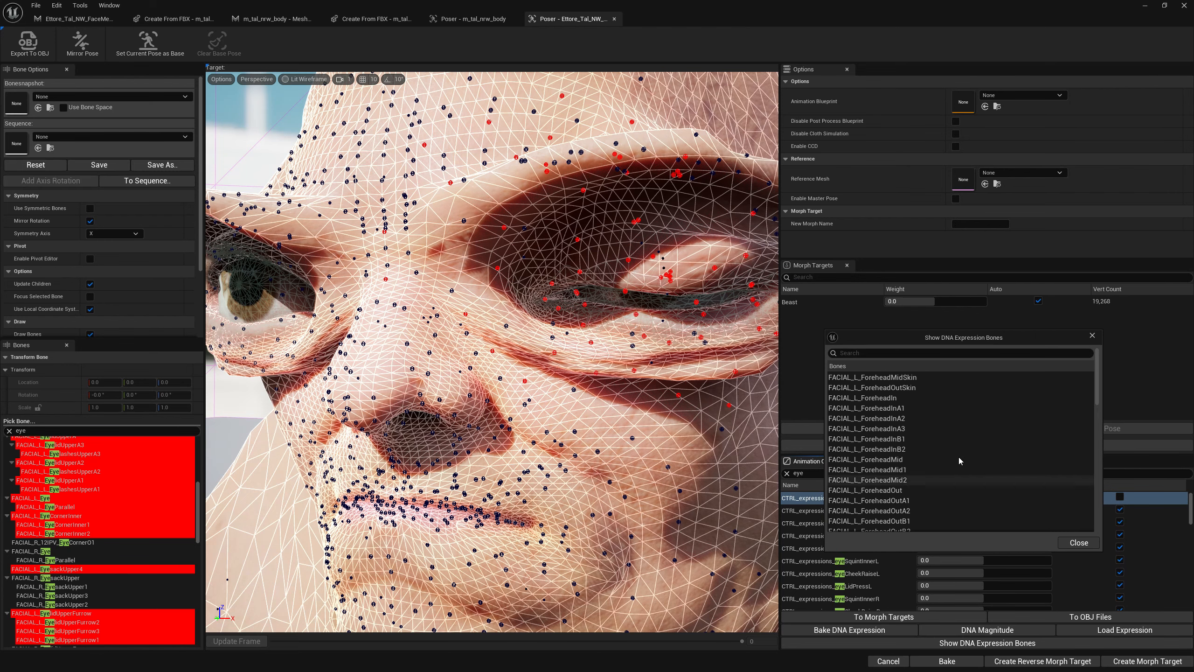
mouse_move(893, 340)
left_mouse_down()
mouse_move(1193, 331)
mouse_move(1163, 322)
mouse_move(781, 358)
mouse_move(997, 351)
mouse_move(870, 348)
left_mouse_up()
Find FACIAL_L_EyelidUpperA1 among the expression bones and move it down toward the lower eyelid
left_click_drag(1075, 374, 1084, 531)
scroll(905, 442, "up", 10)
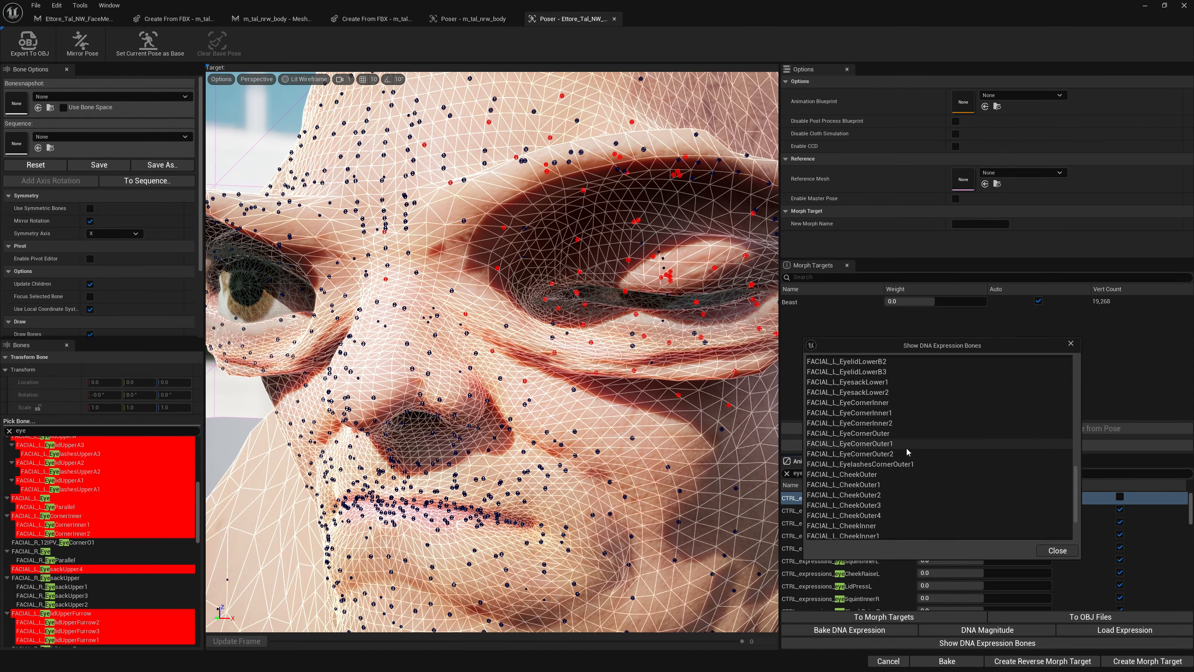
scroll(924, 456, "up", 5)
scroll(932, 455, "down", 5)
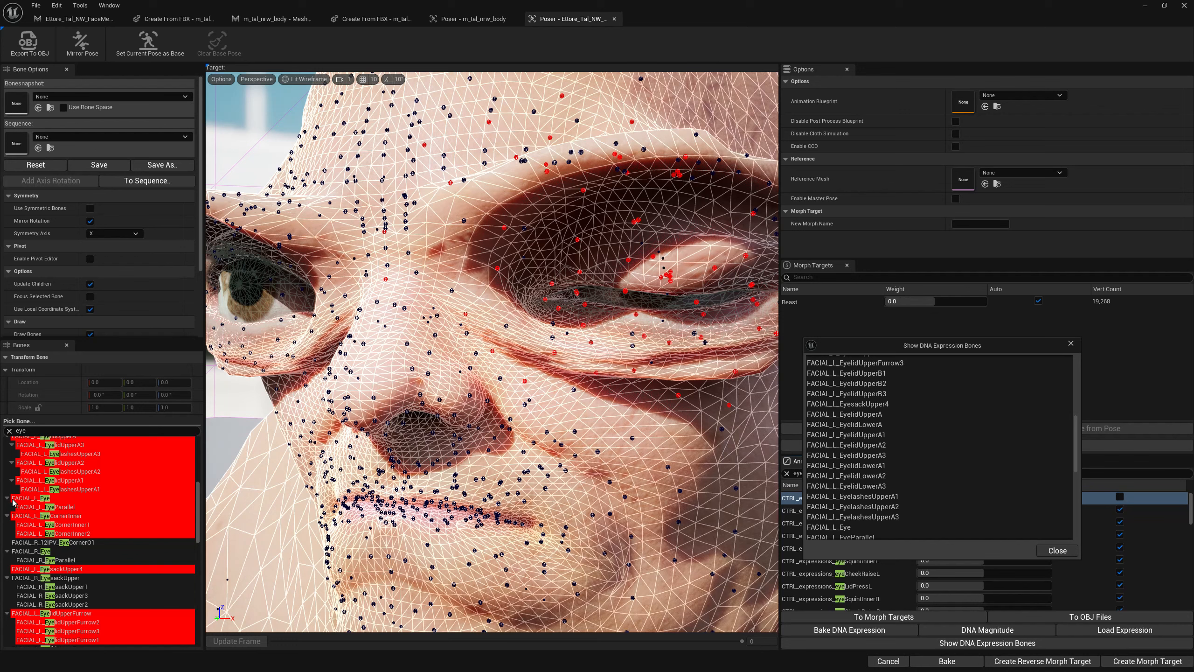
left_click(888, 437)
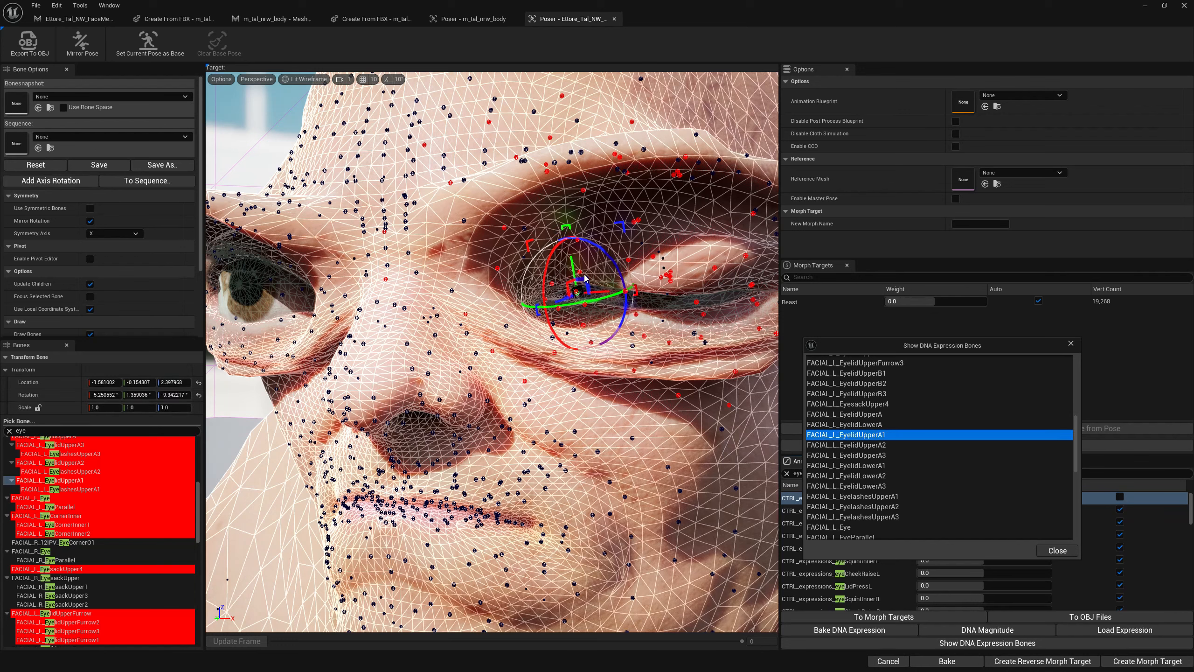
left_click_drag(575, 273, 579, 290)
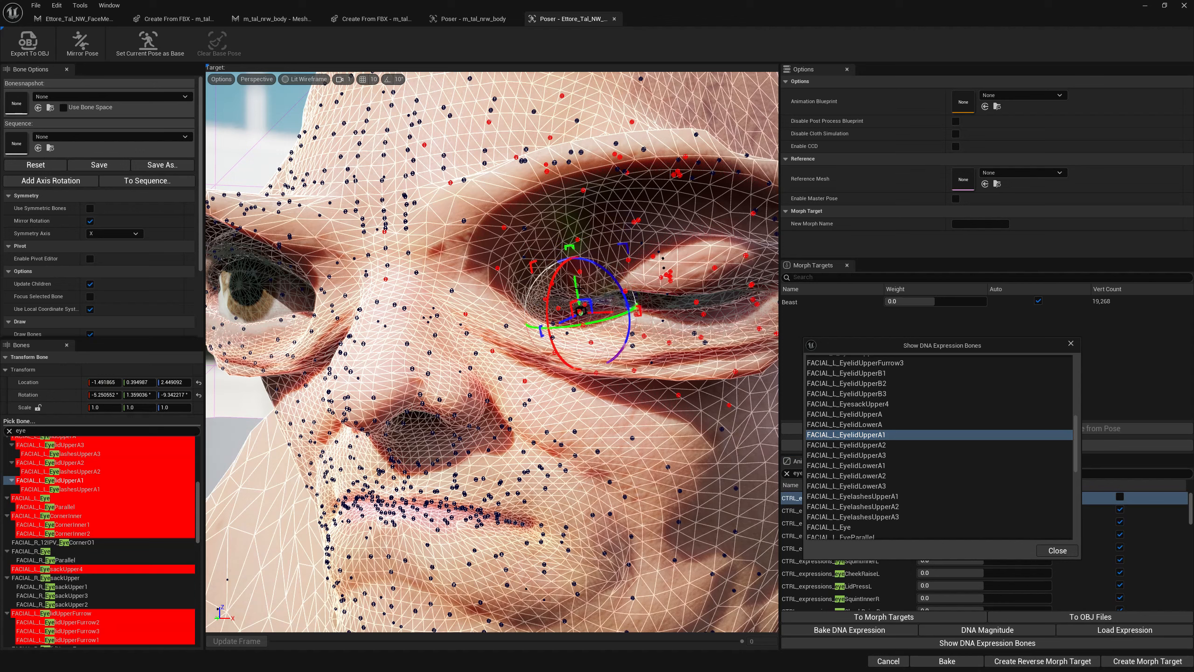
Move FACIAL_L_EyelidUpperA2 and FACIAL_L_EyelidUpperA3 down toward the lower lid, and refine the position of A3
left_click(889, 444)
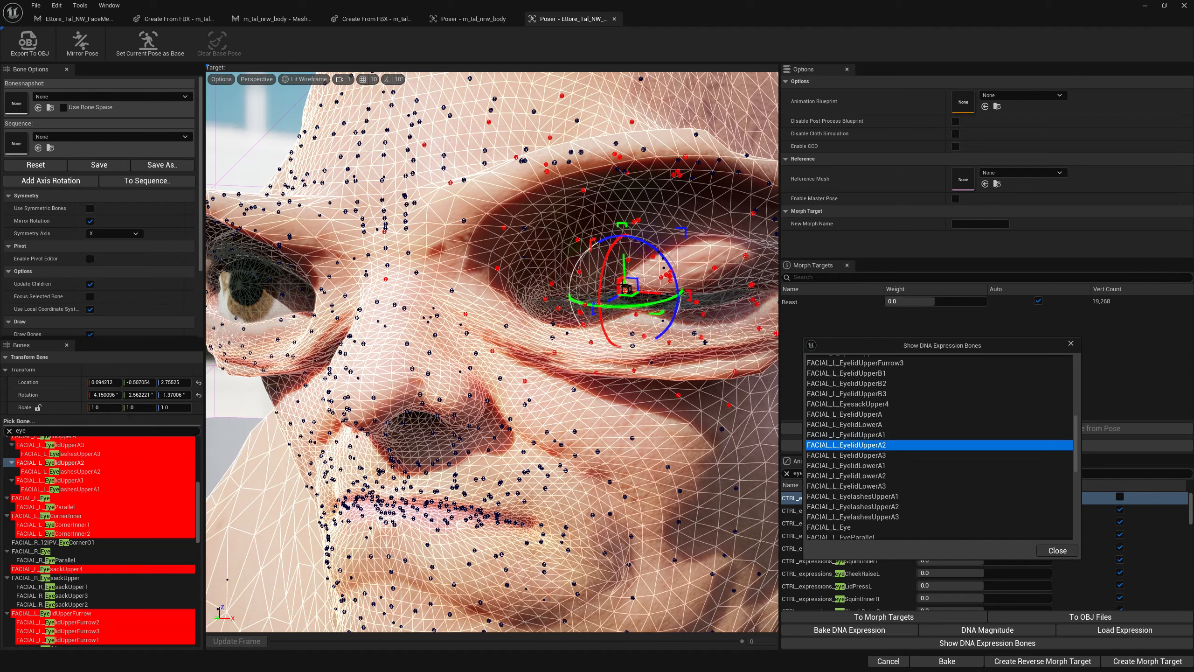
left_click_drag(627, 274, 630, 286)
left_click(889, 455)
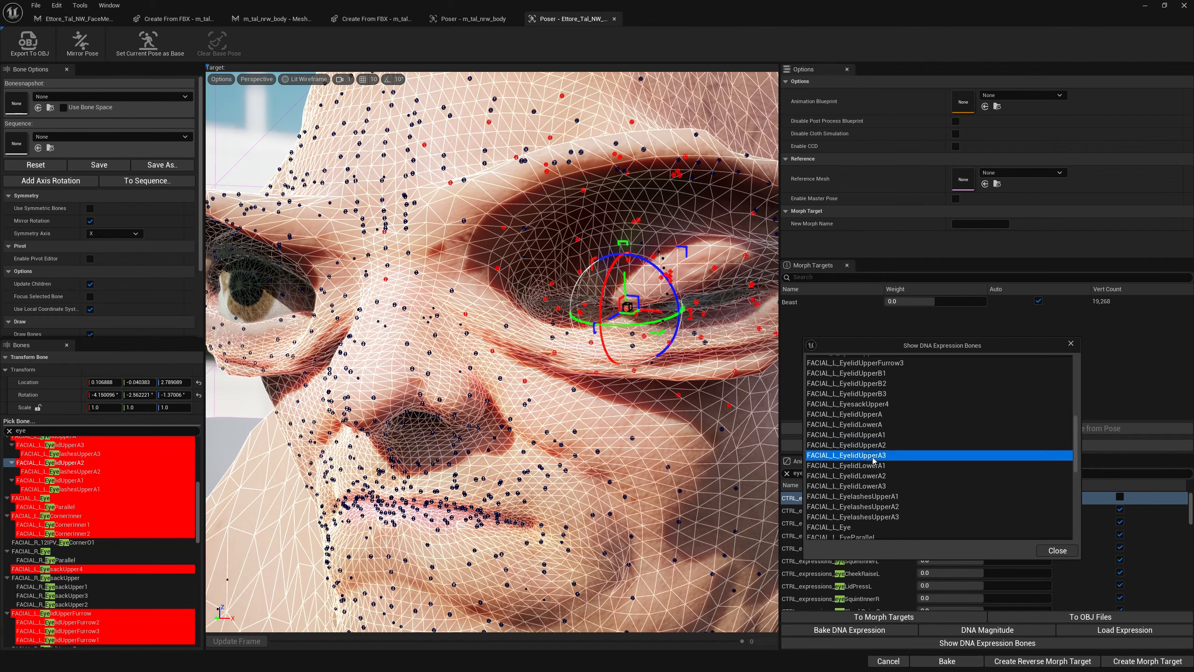
left_click_drag(698, 282, 703, 302)
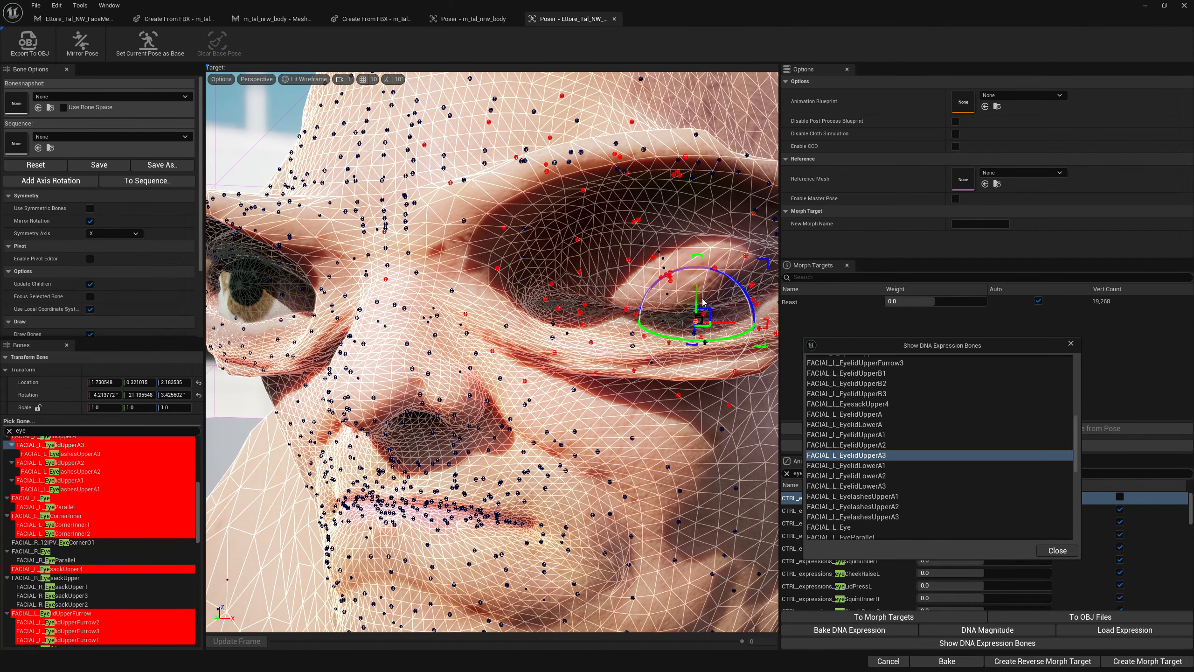
right_click_drag(704, 298, 563, 318)
left_click_drag(528, 310, 541, 290)
right_click_drag(542, 290, 625, 295)
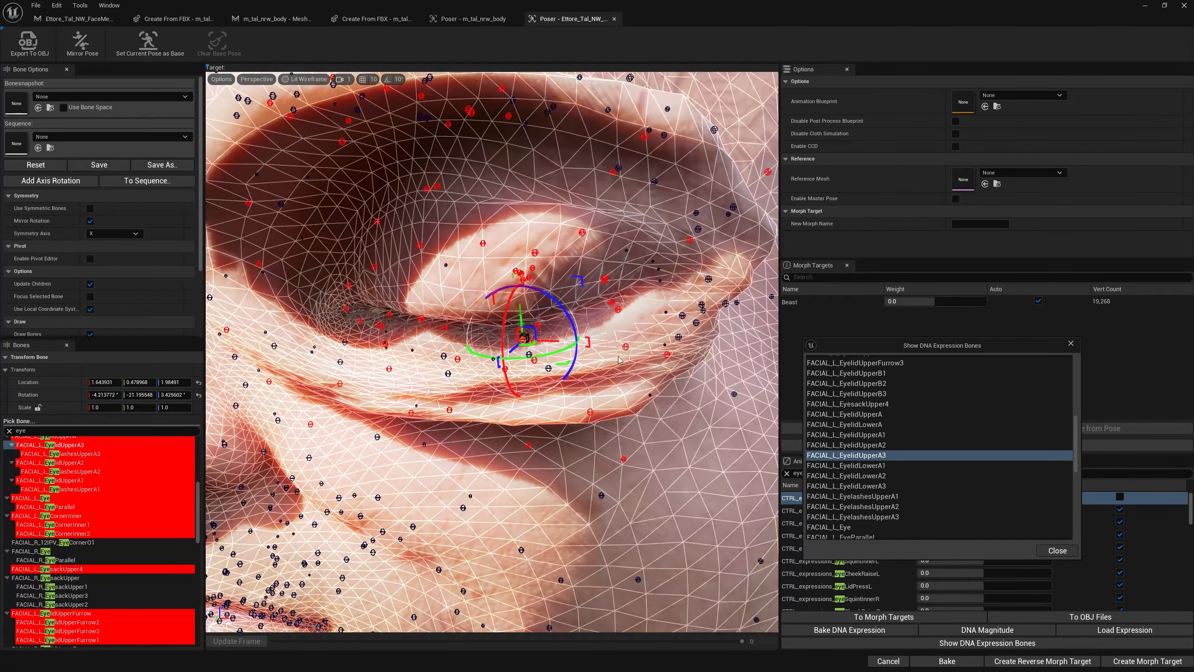
Lower FACIAL_L_EyelidUpperA2 a little further to improve the lid closure, and dismiss the expression bone list
left_click(877, 445)
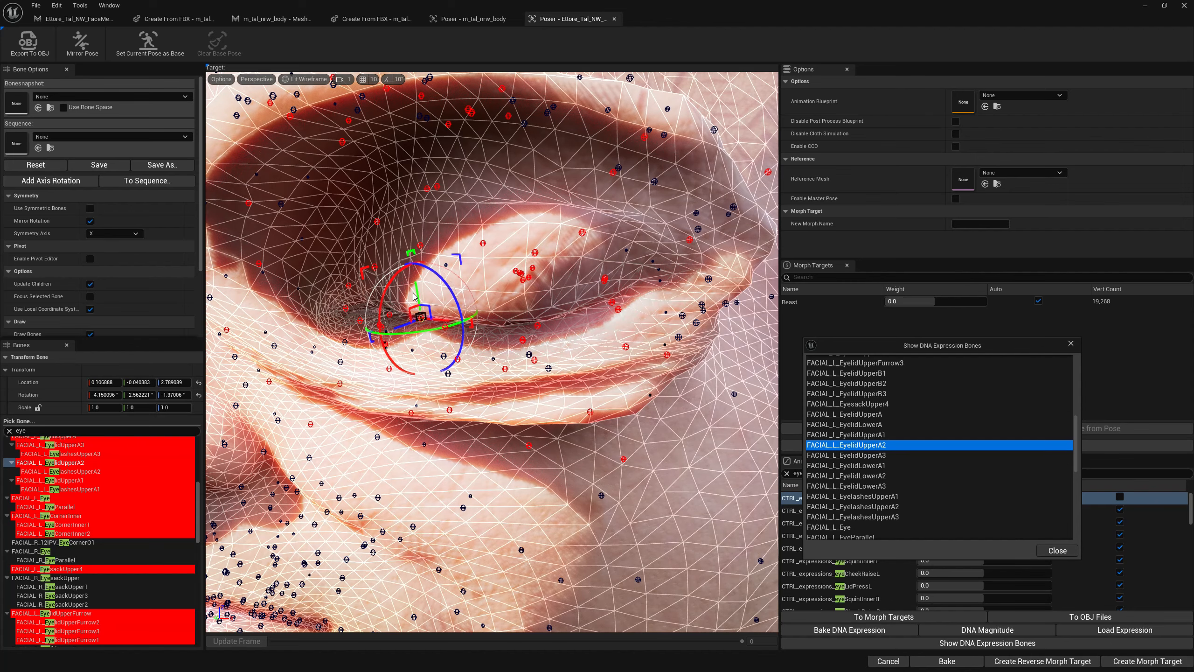
left_click_drag(417, 292, 409, 329)
right_click_drag(409, 329, 331, 331)
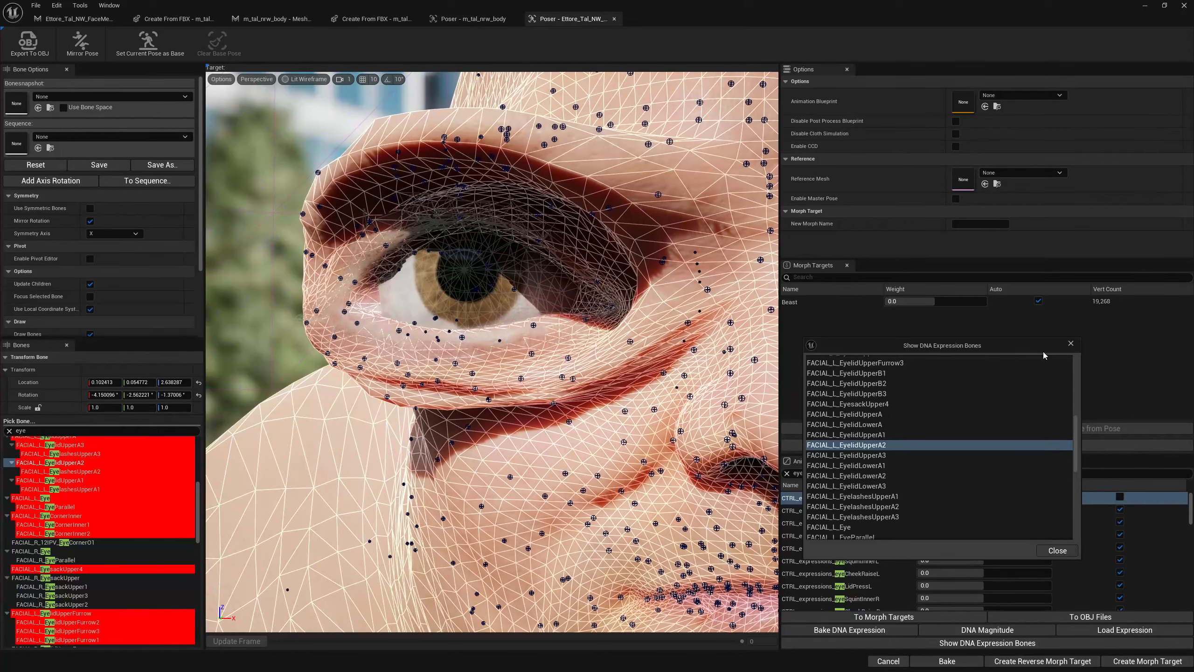
left_click(1070, 344)
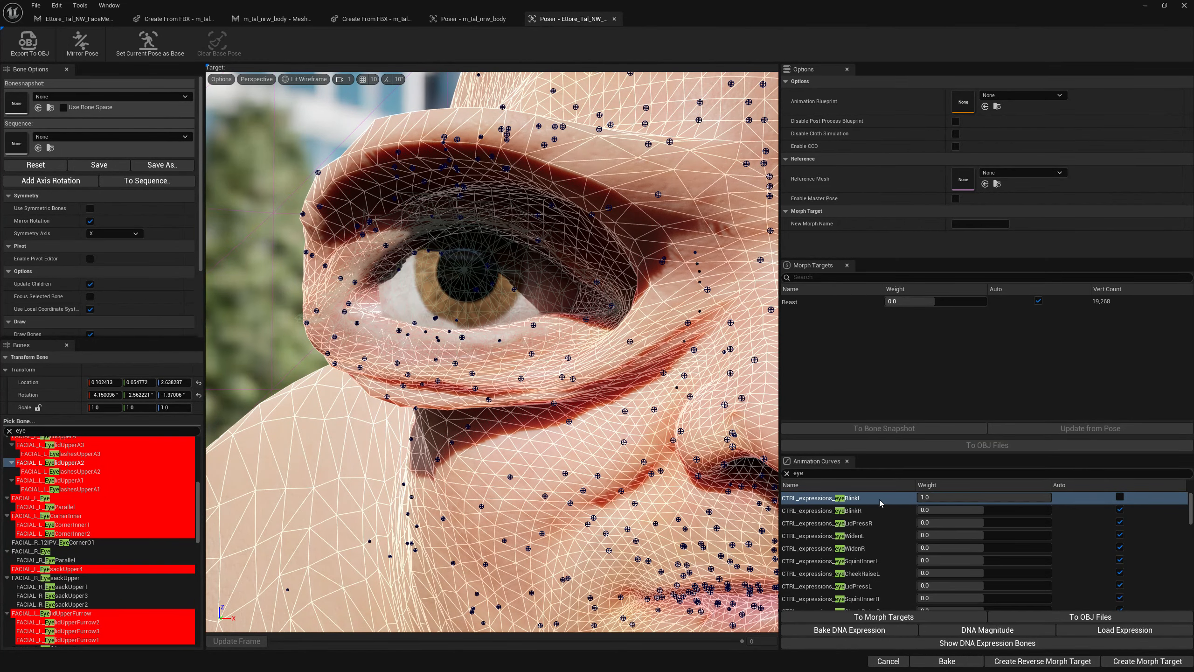
Bake the edited eyeBlinkL DNA expression, test it at weight 1.0, and return its weight to automatic
right_click_drag(606, 447, 635, 448)
scroll(492, 352, "down", 3)
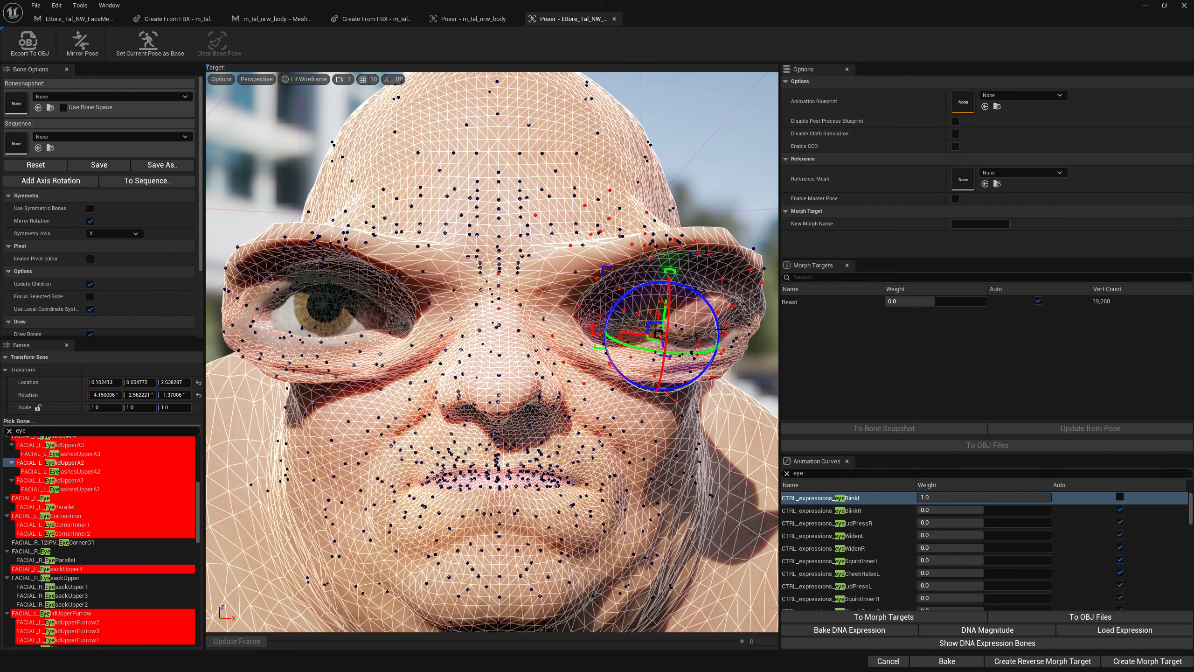
left_click(849, 631)
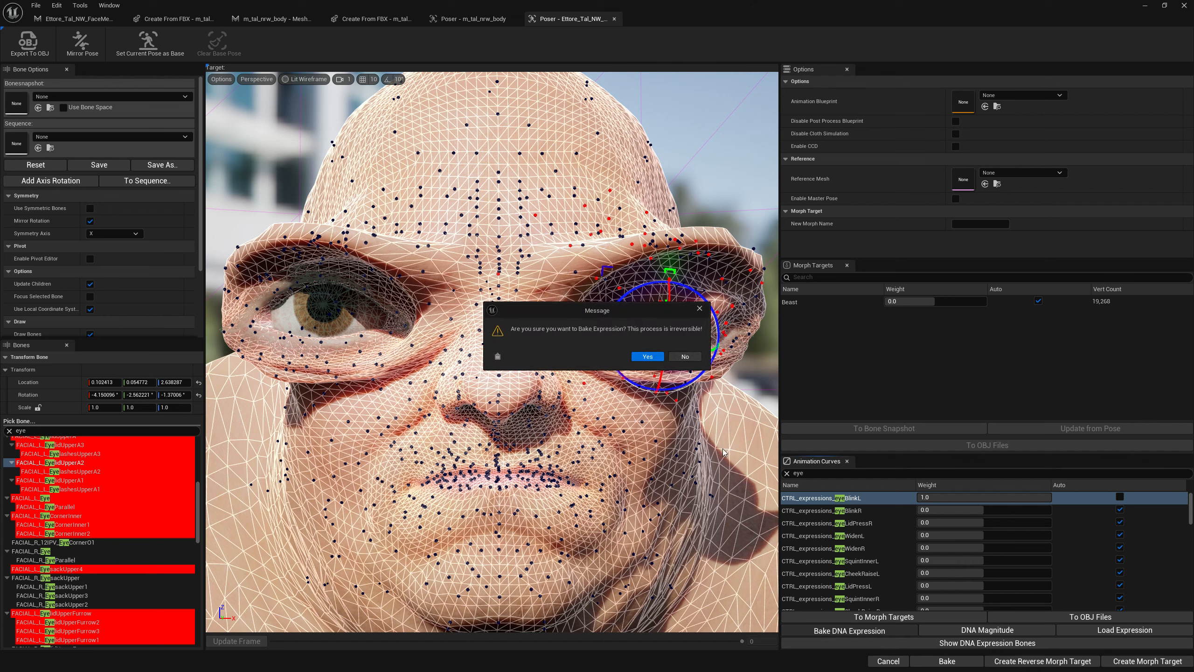
left_click(647, 357)
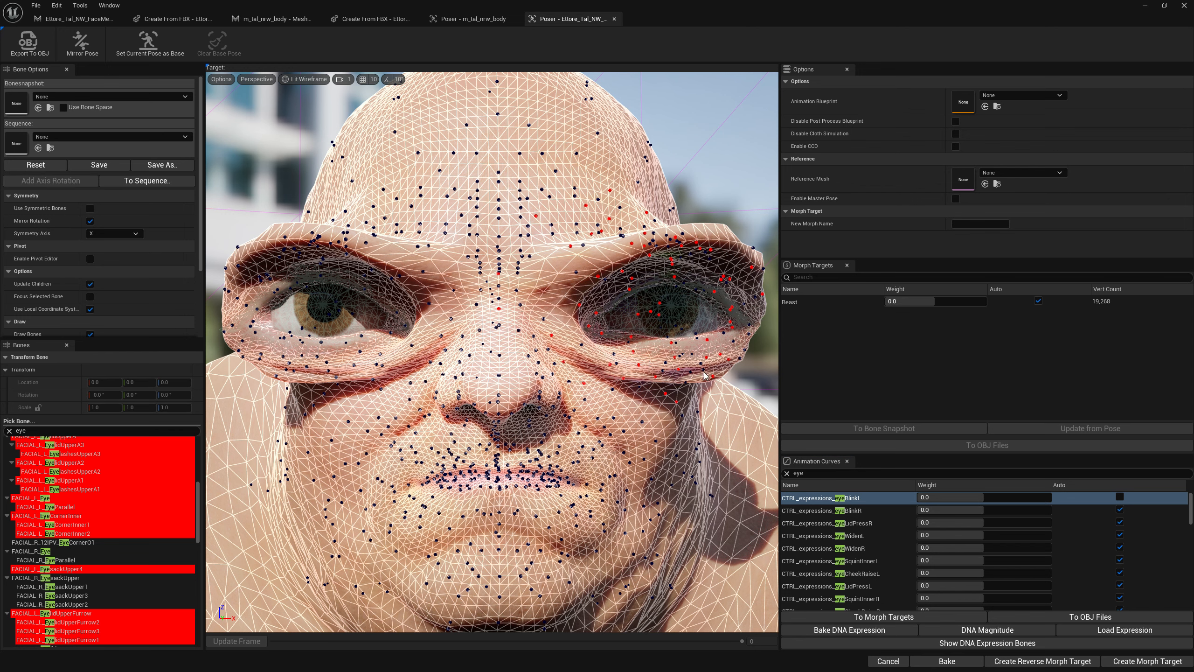
left_click_drag(972, 495, 1010, 497)
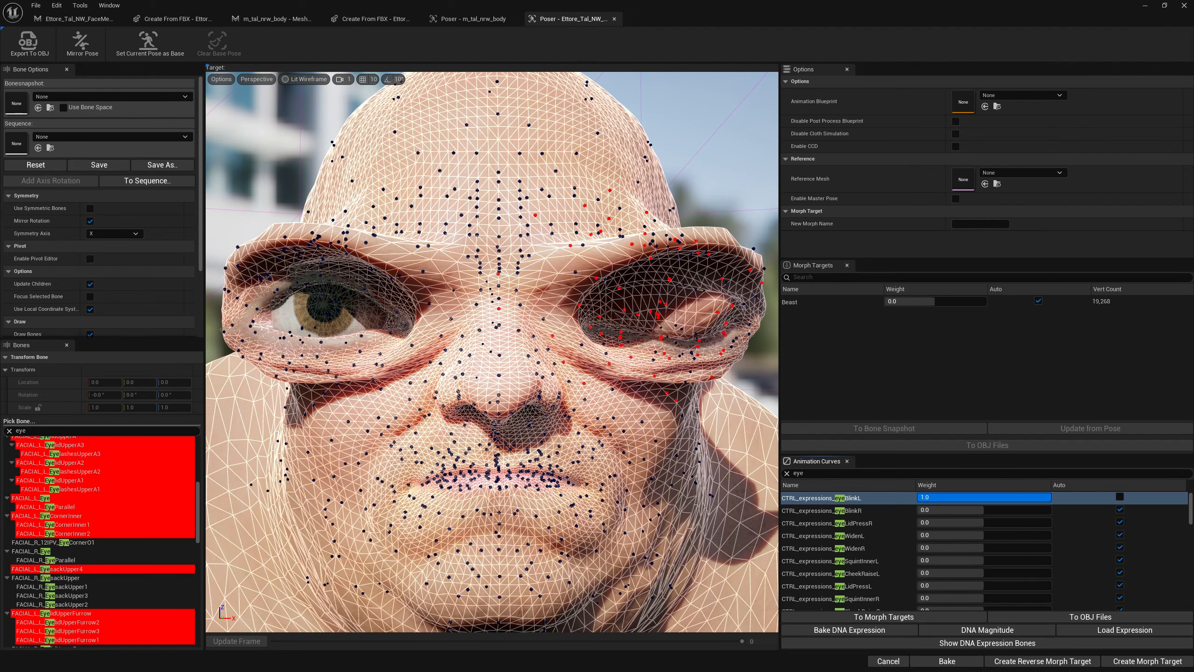
left_click(1120, 499)
Set the eyeBlinkR weight to 1.0 and show its DNA expression bones in a list placed beside the face
mouse_move(580, 441)
right_mouse_down()
mouse_move(570, 441)
mouse_move(580, 442)
right_mouse_up()
left_click(848, 513)
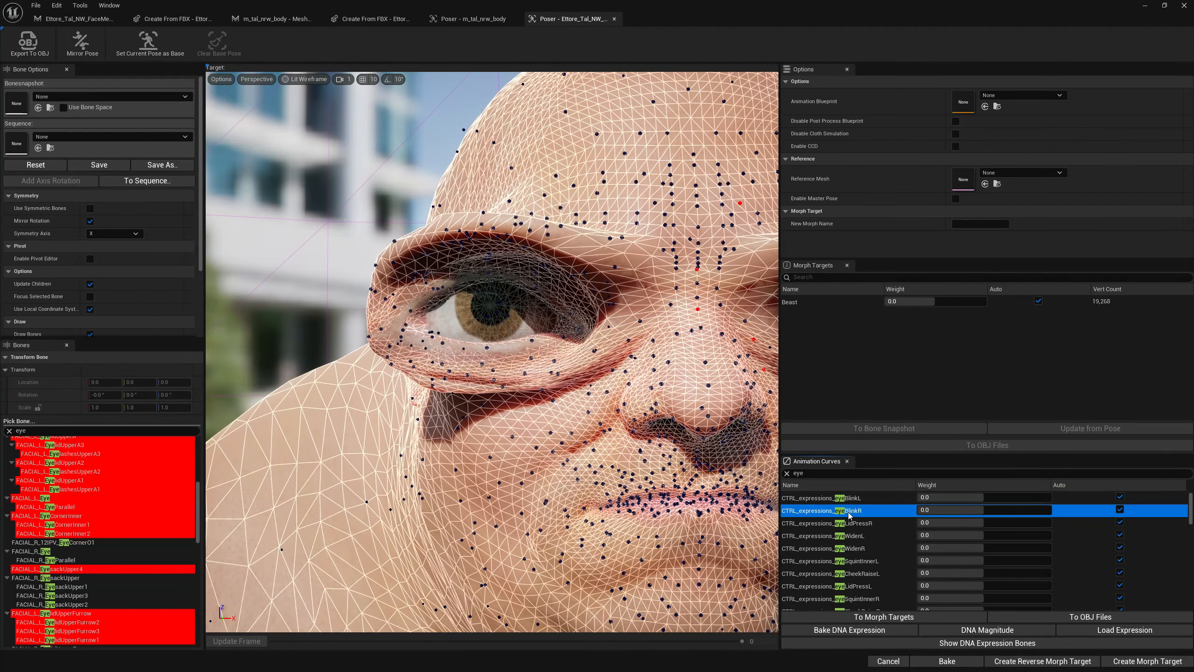
left_click_drag(986, 506, 1024, 507)
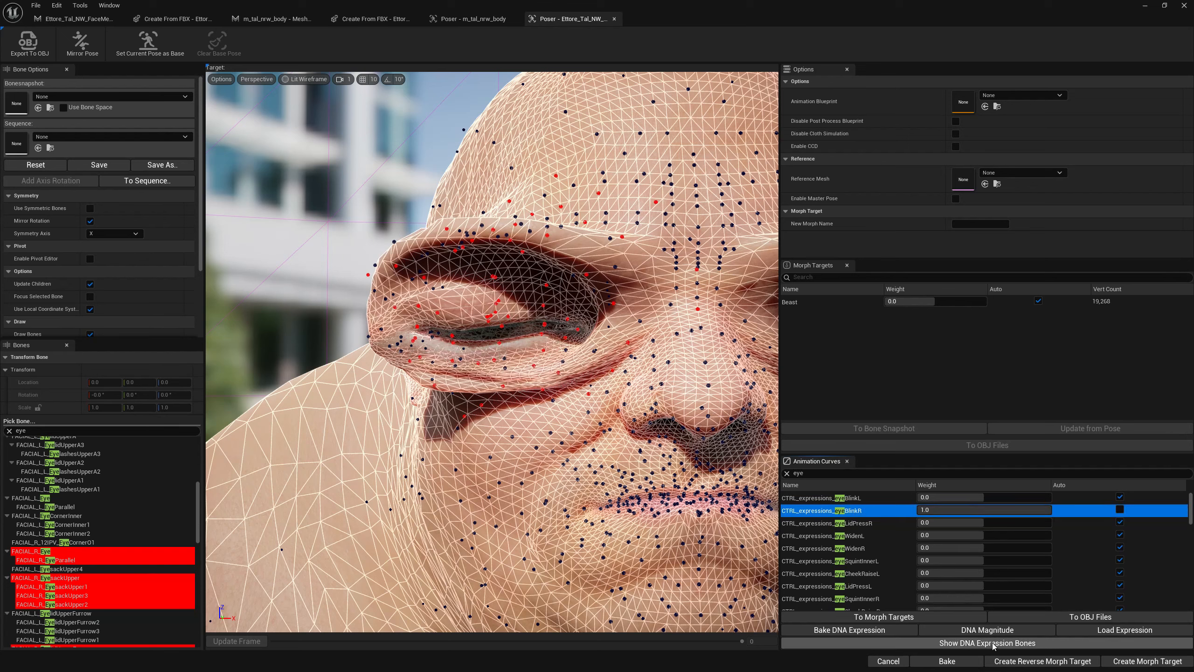
left_click(960, 643)
left_click_drag(610, 231, 974, 340)
Find FACIAL_R_EyelidUpperA1 among the expression bones and move it down toward the lower eyelid
scroll(929, 473, "down", 3)
scroll(929, 473, "down", 8)
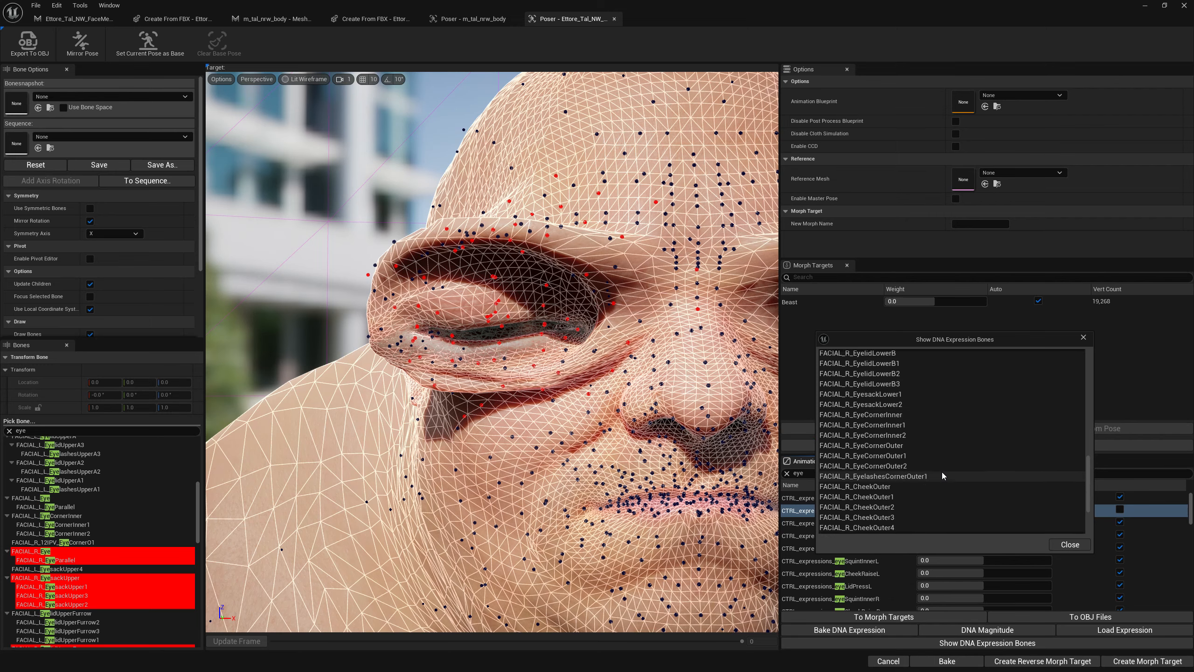
scroll(943, 472, "up", 5)
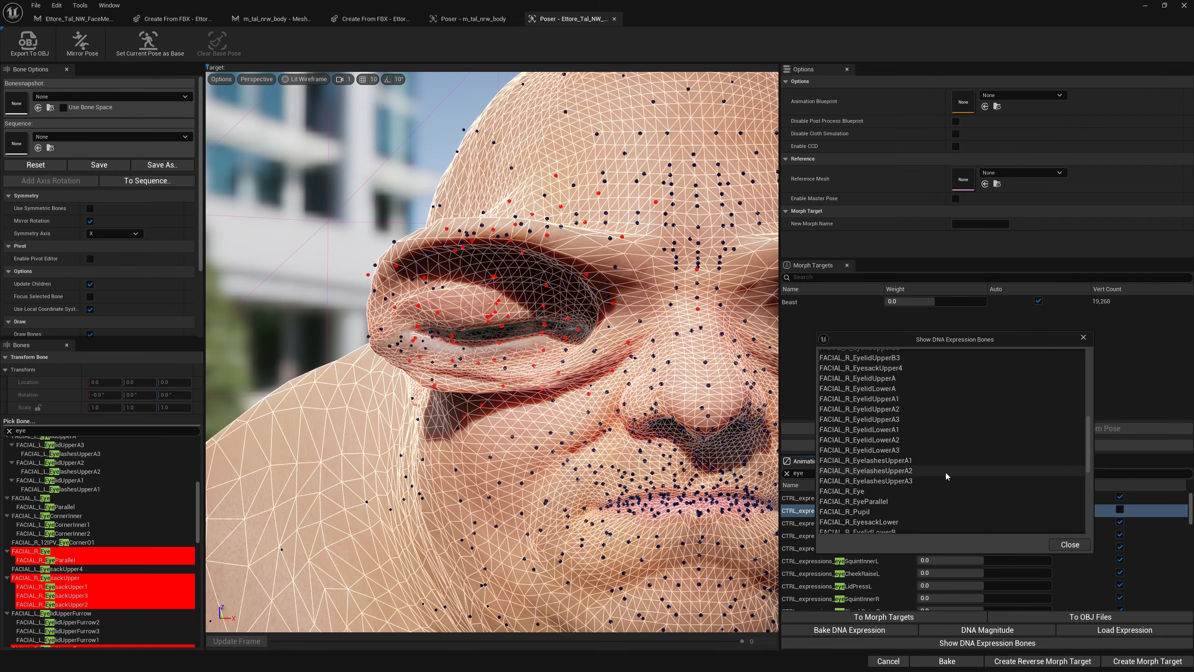
left_click(896, 398)
scroll(574, 311, "up", 5)
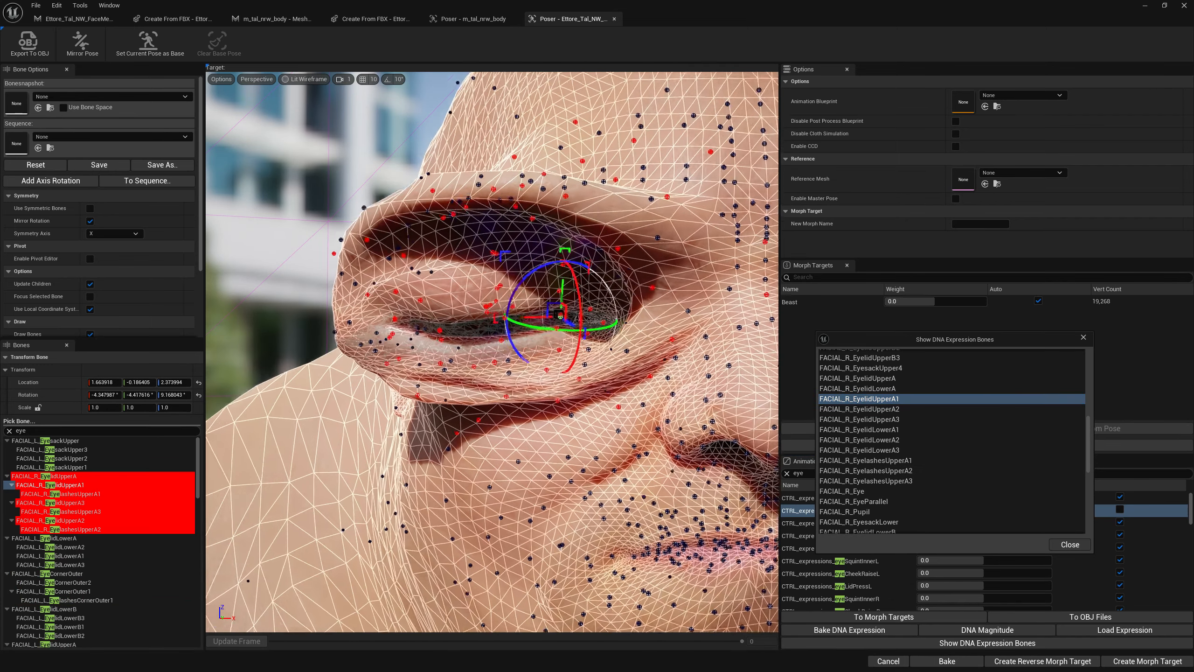
left_click_drag(570, 291, 570, 315)
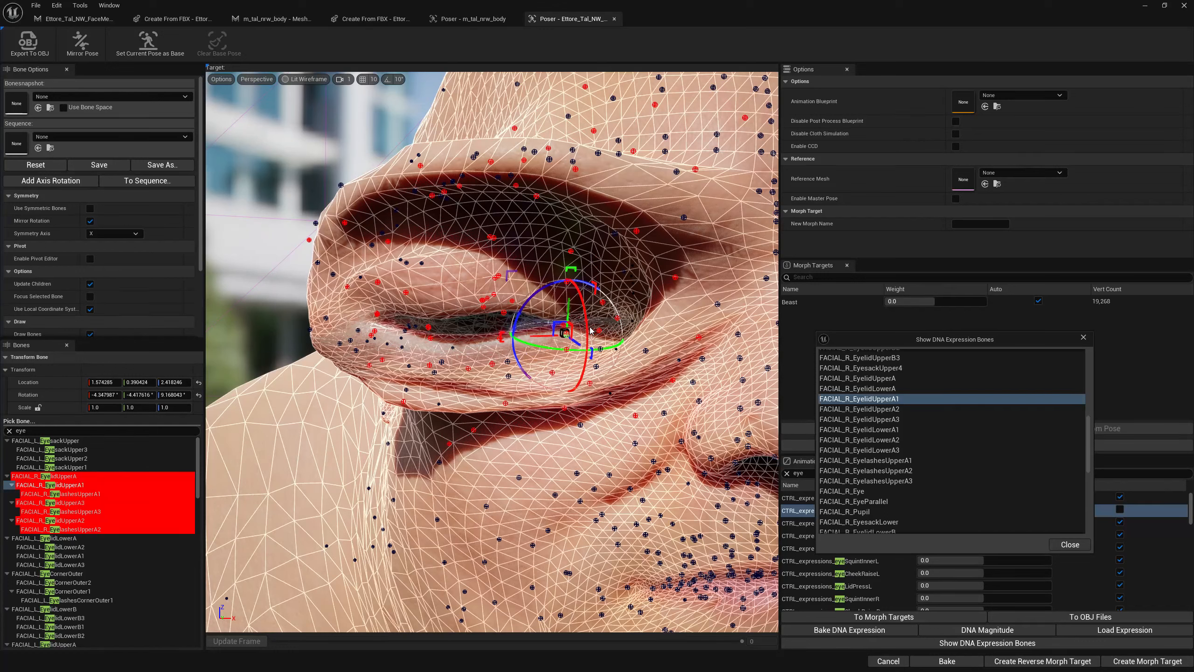
Move FACIAL_R_EyelidUpperA2 and FACIAL_R_EyelidUpperA3 down toward the right lower eyelid
left_click(871, 409)
left_click_drag(501, 285, 501, 311)
left_click(890, 418)
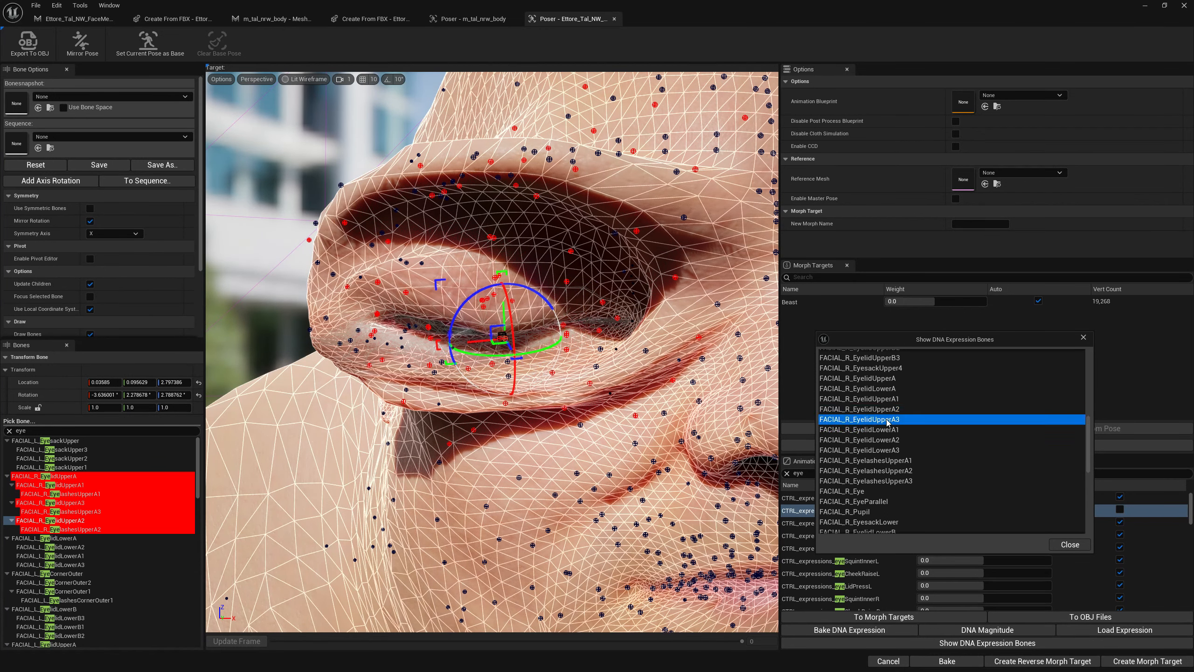
left_click_drag(424, 304, 430, 324)
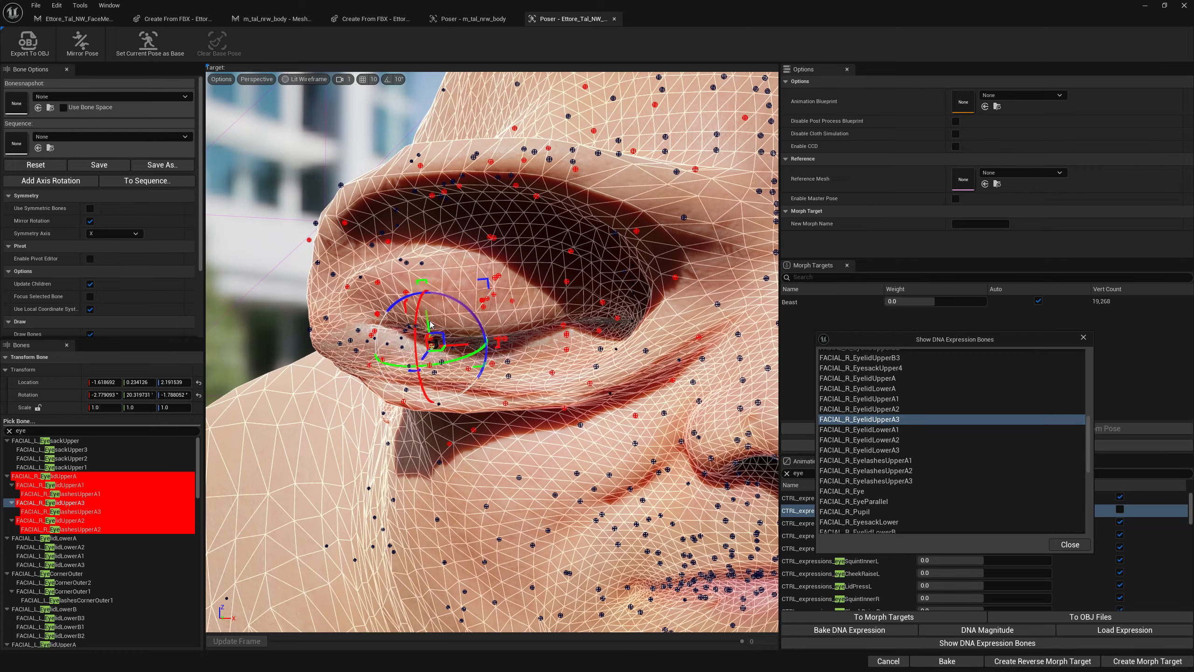
Check the right eyelid from the side and adjust FACIAL_R_EyelidUpperA3 and FACIAL_R_EyelidUpperA2 to fit the lid closure
left_click_drag(572, 431, 668, 409, "alt")
left_click_drag(409, 326, 398, 289, "alt")
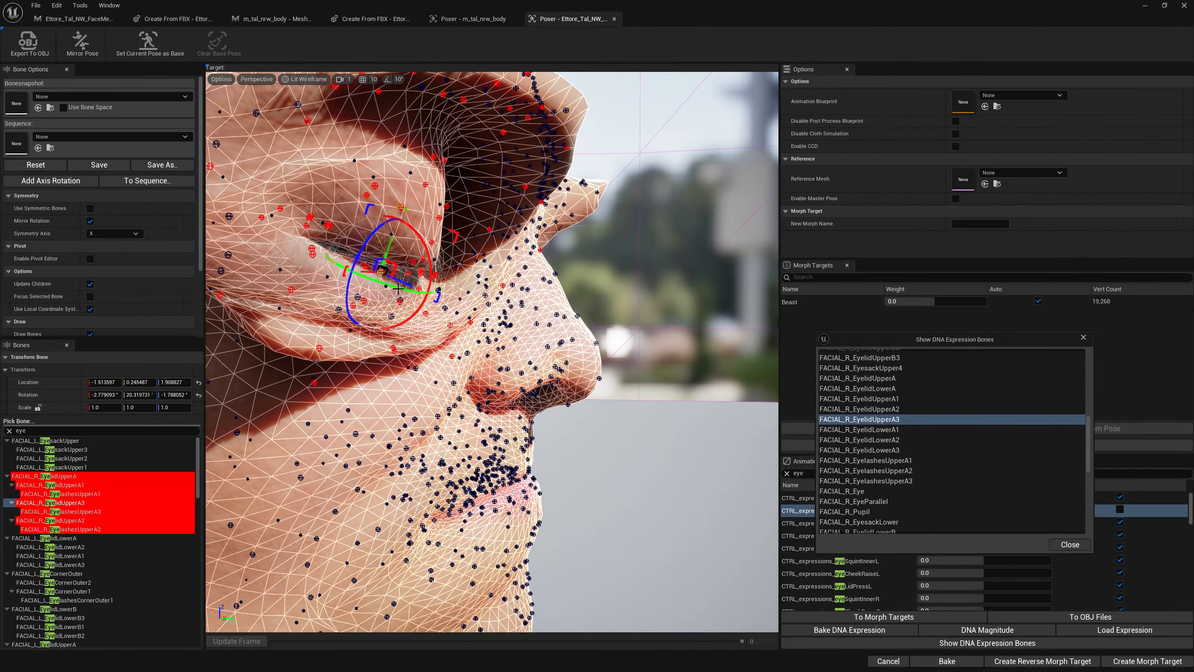
left_click_drag(392, 247, 390, 252)
left_click_drag(447, 320, 502, 289, "alt")
left_click(888, 410)
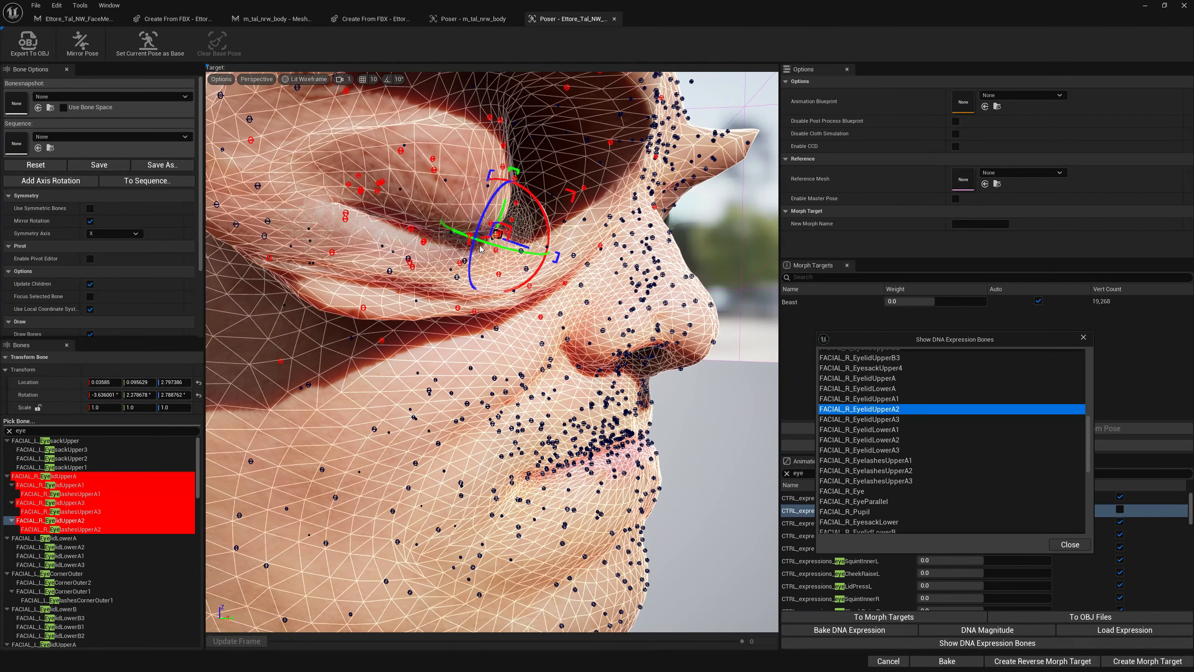
left_click_drag(498, 233, 506, 251)
right_click_drag(504, 249, 324, 254)
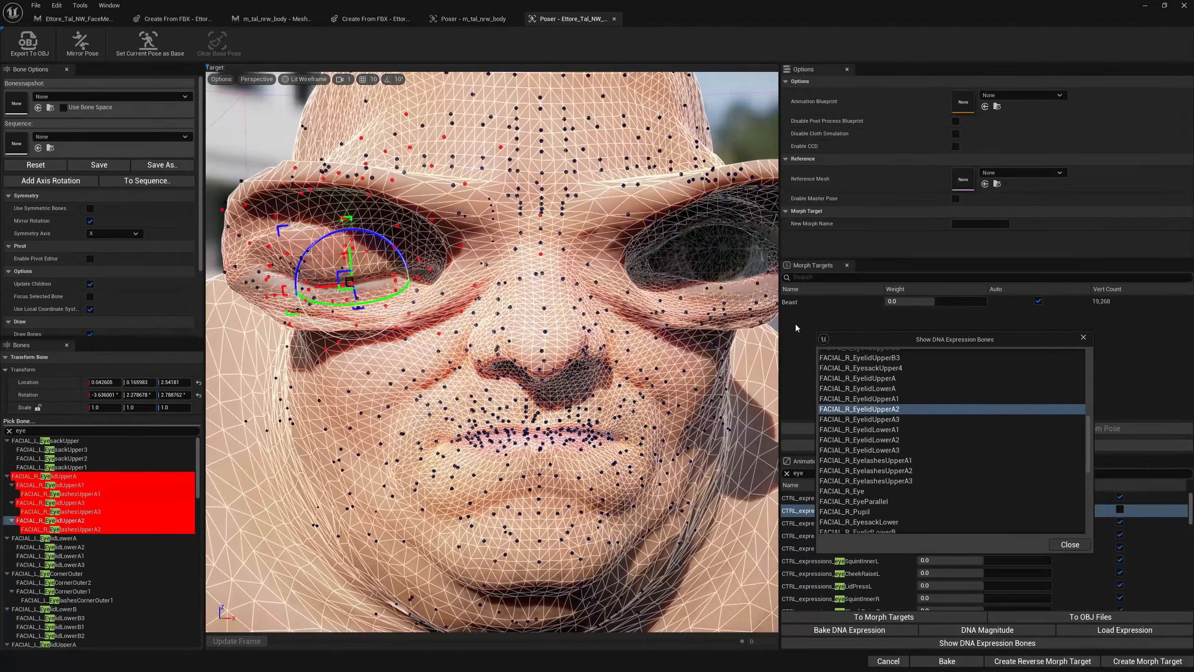
Dismiss the expression bone list and bake the edited eyeBlinkR DNA expression
left_click(1083, 337)
left_click(850, 629)
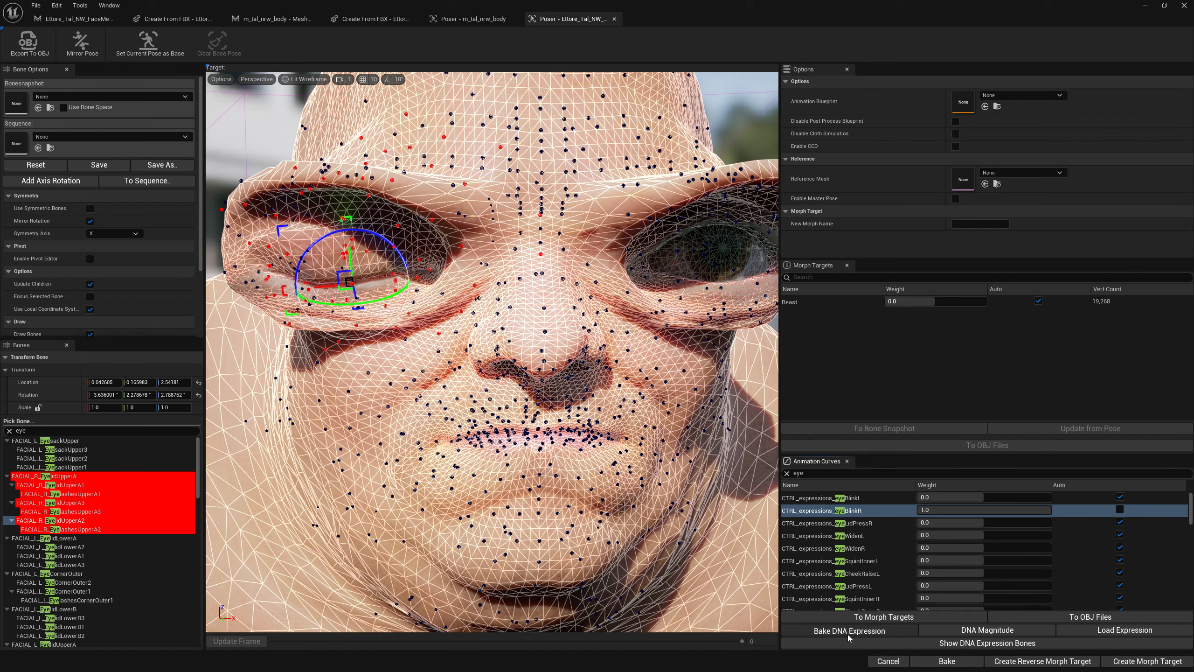
left_click(647, 357)
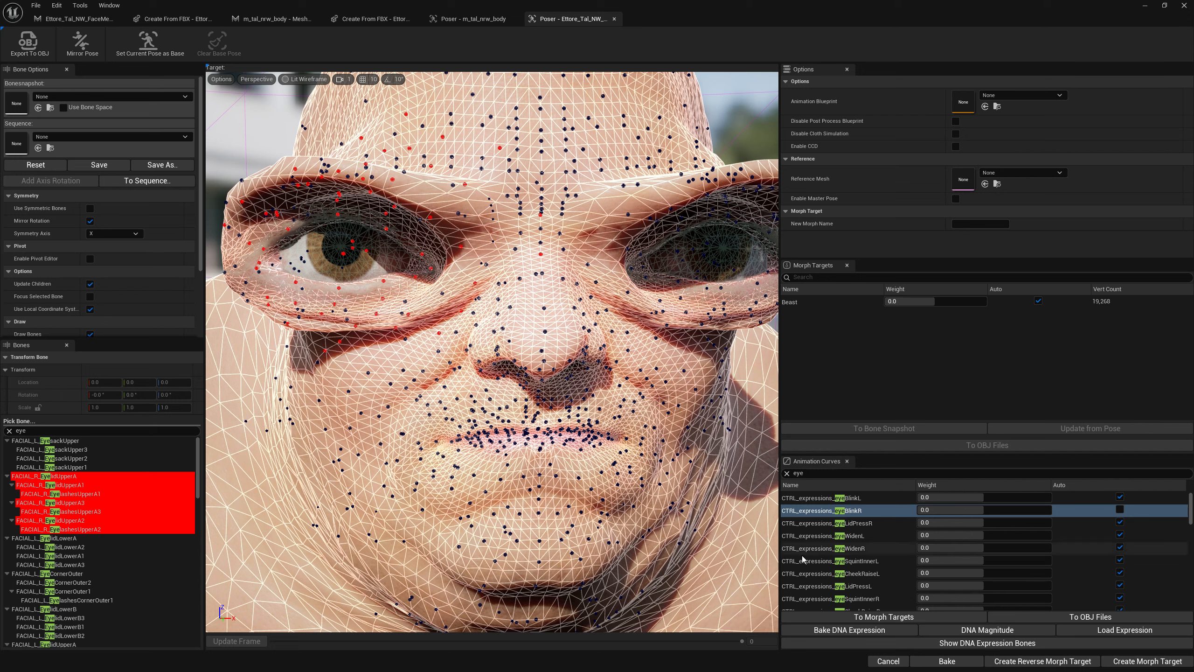
Test the eyeLidPressR expression at weight 1.0 and return its weight to automatic
left_click(826, 523)
left_click_drag(951, 524, 1051, 525)
left_click(1122, 529)
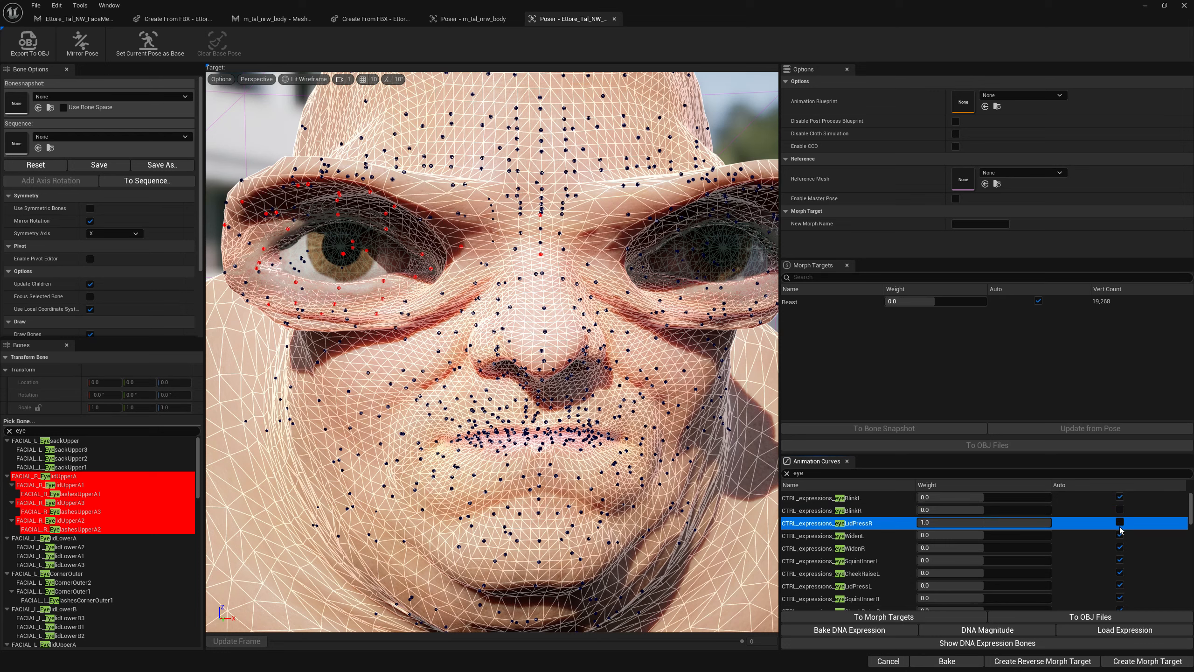
left_click(1120, 523)
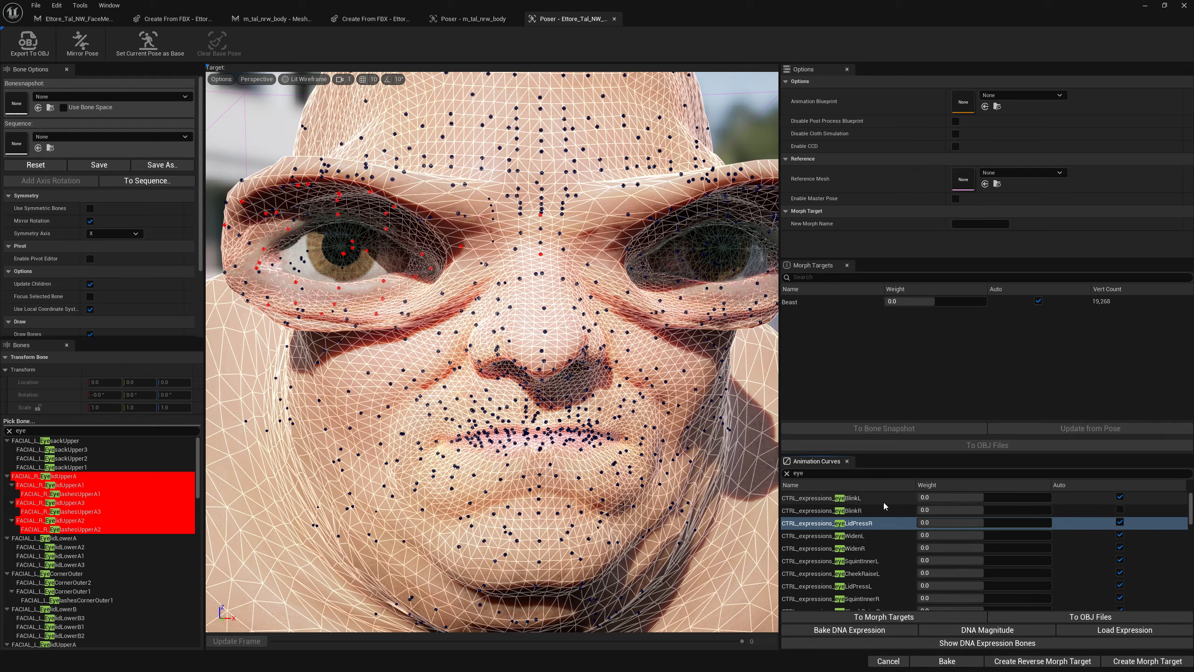
Filter the animation curves by "cornerpul", preview mouthCornerPullL at weight 1.0, and return its weight to automatic
left_click(800, 472)
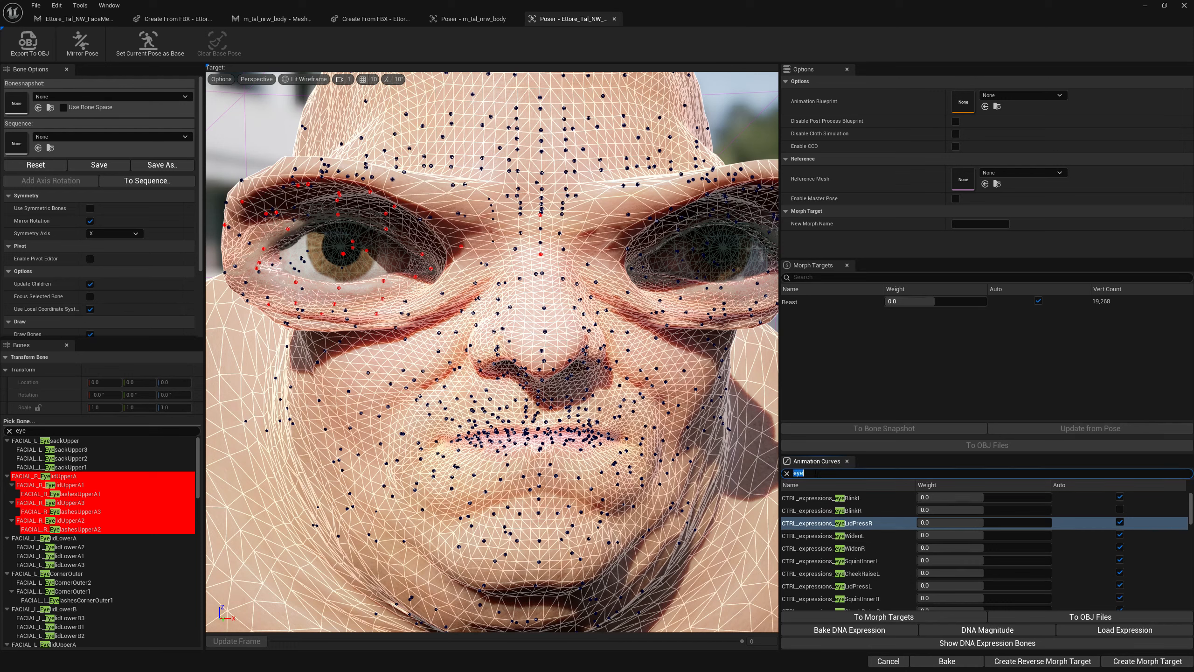
type("cornerpul")
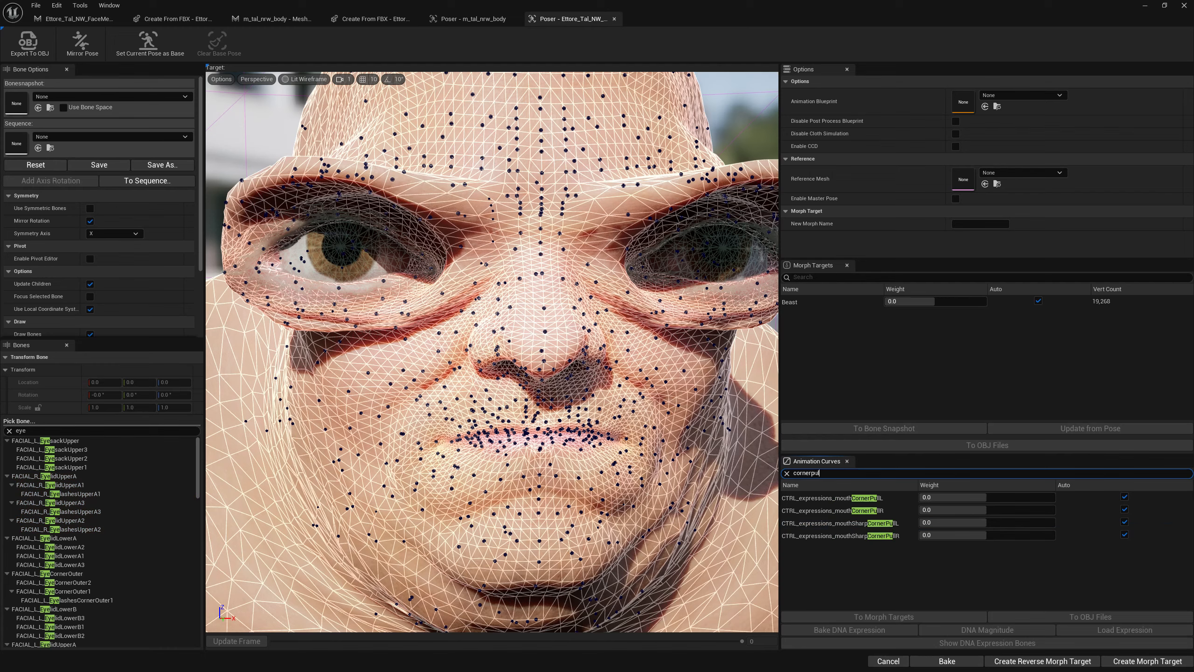
left_click(885, 494)
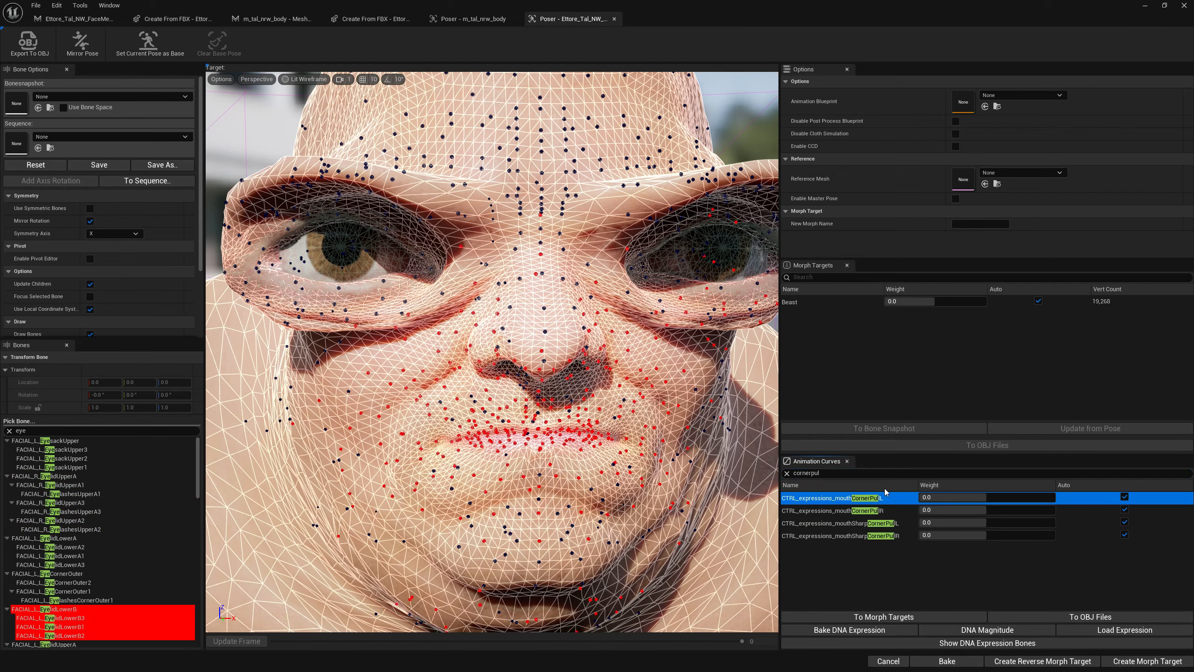
left_click_drag(997, 499, 1127, 506)
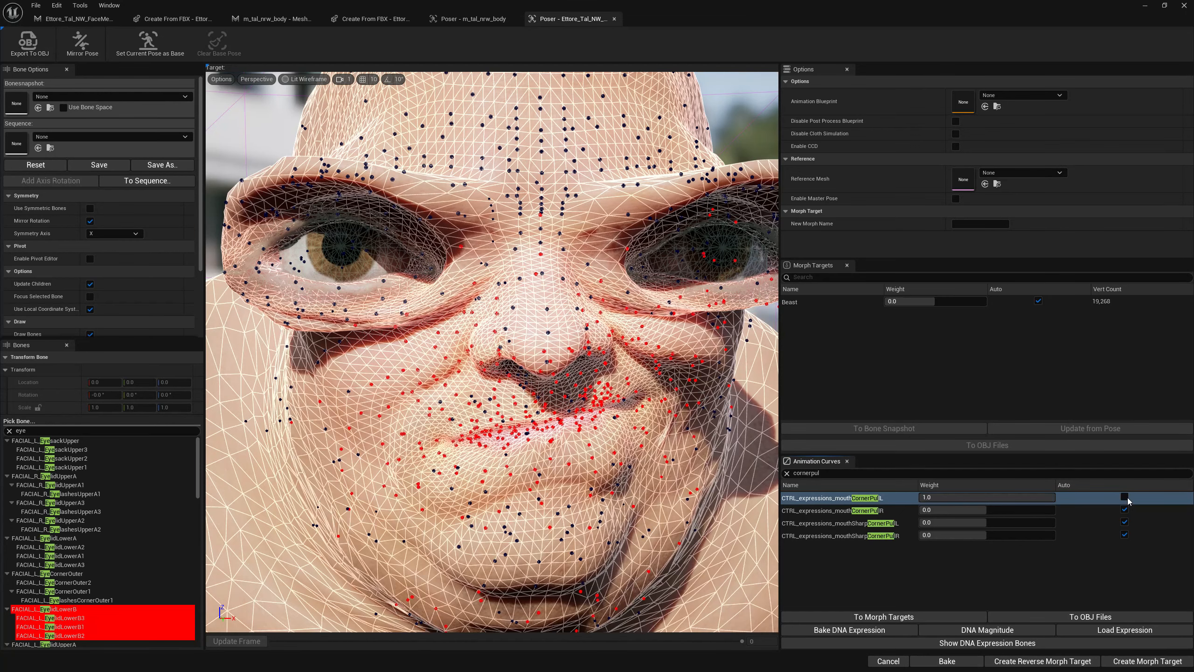
left_click(1125, 497)
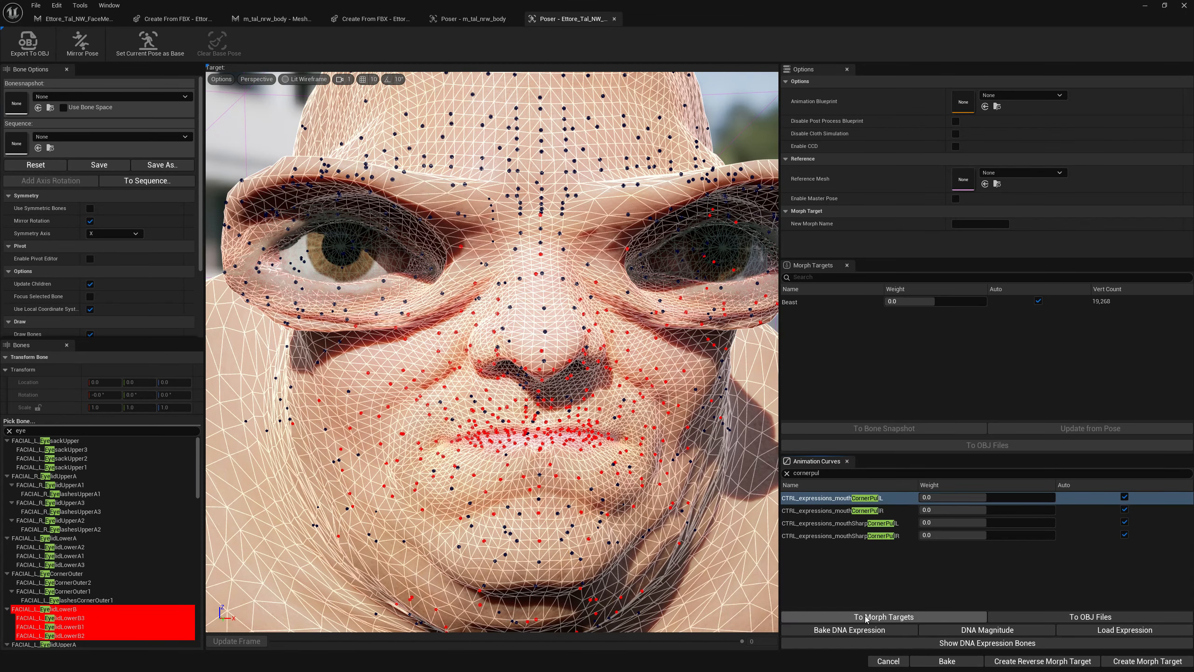
Convert the mouthCornerPullL curve into a morph target with the suffix _EvaluatedCurve, and select that morph target
left_click(883, 616)
left_click(714, 292)
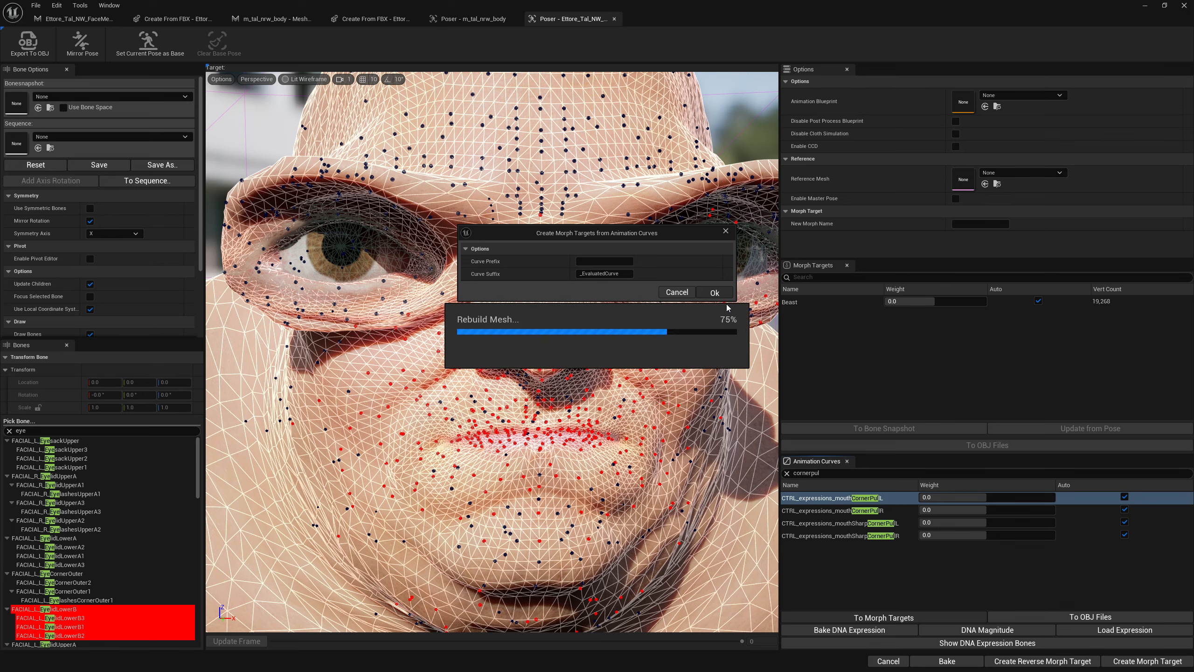
left_click(852, 315)
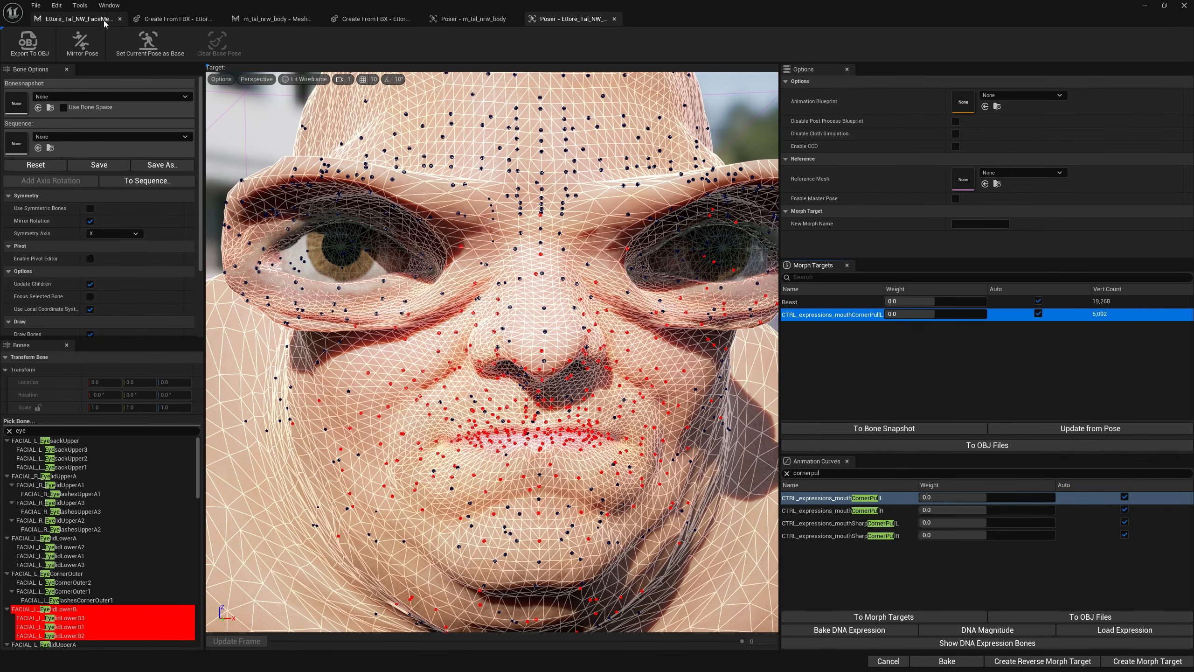
Load CTRL_expressions_mouthCornerPullL_EvaluatedCurve in the face mesh editor and activate the Move sculpting tool
left_click(86, 22)
left_click(910, 133)
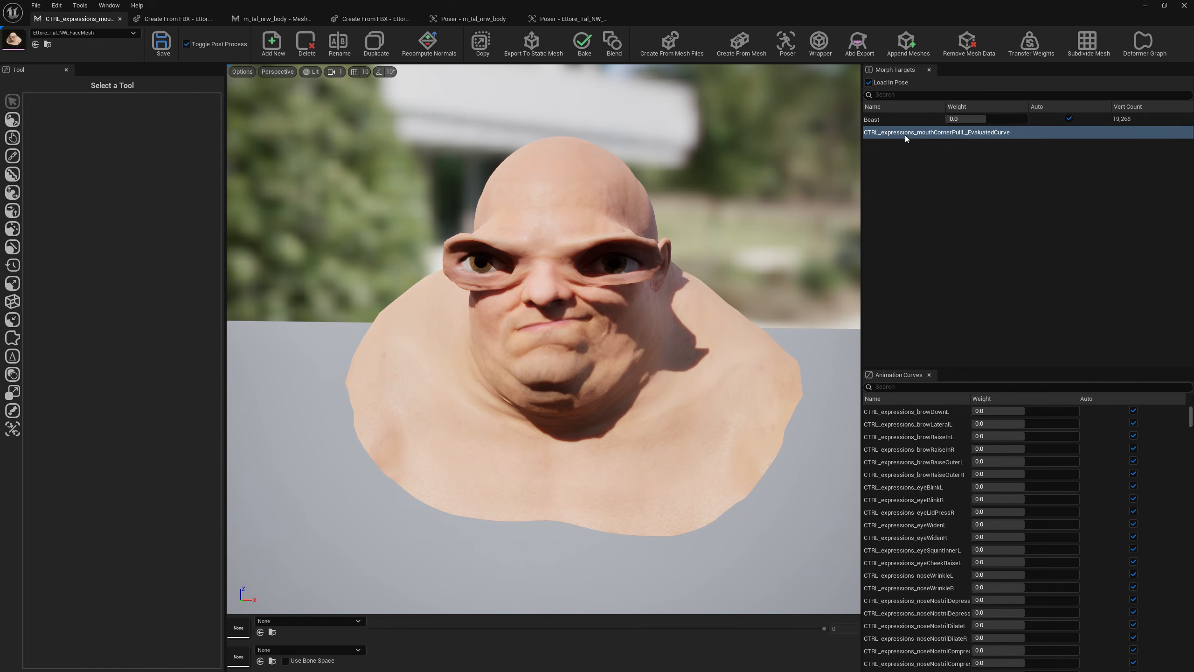
left_click(12, 119)
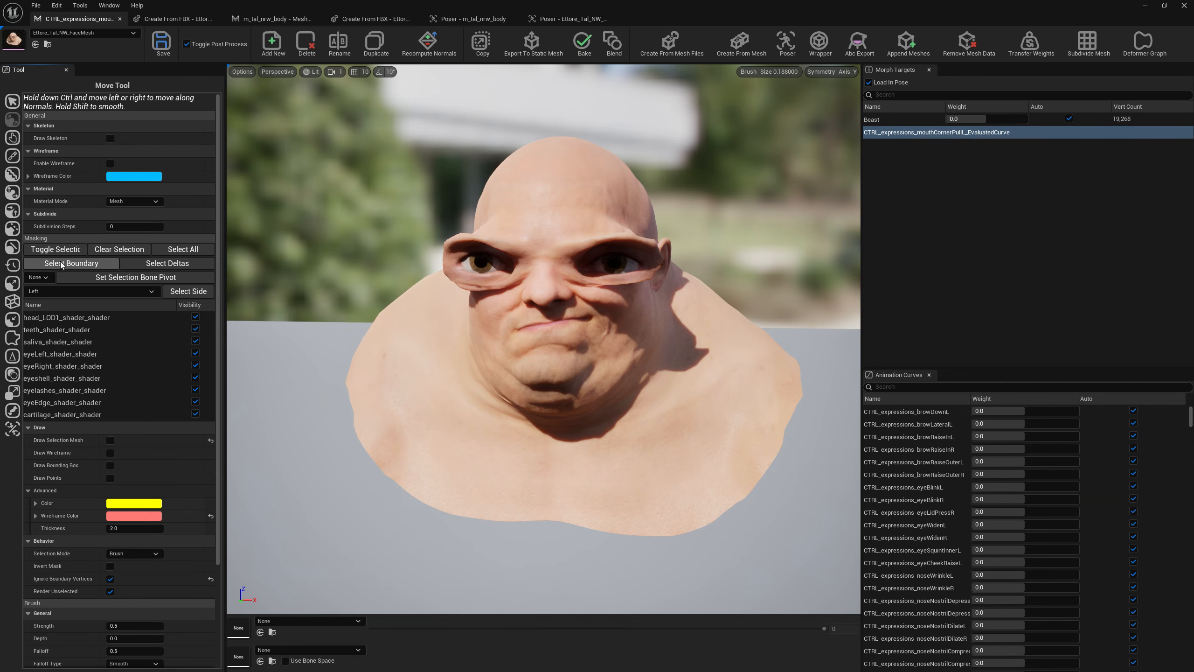
With the brush size at 0.112, pull the character's left mouth corner and cheek up and outward on head_LOD1_shader_shader
scroll(515, 377, "up", 5)
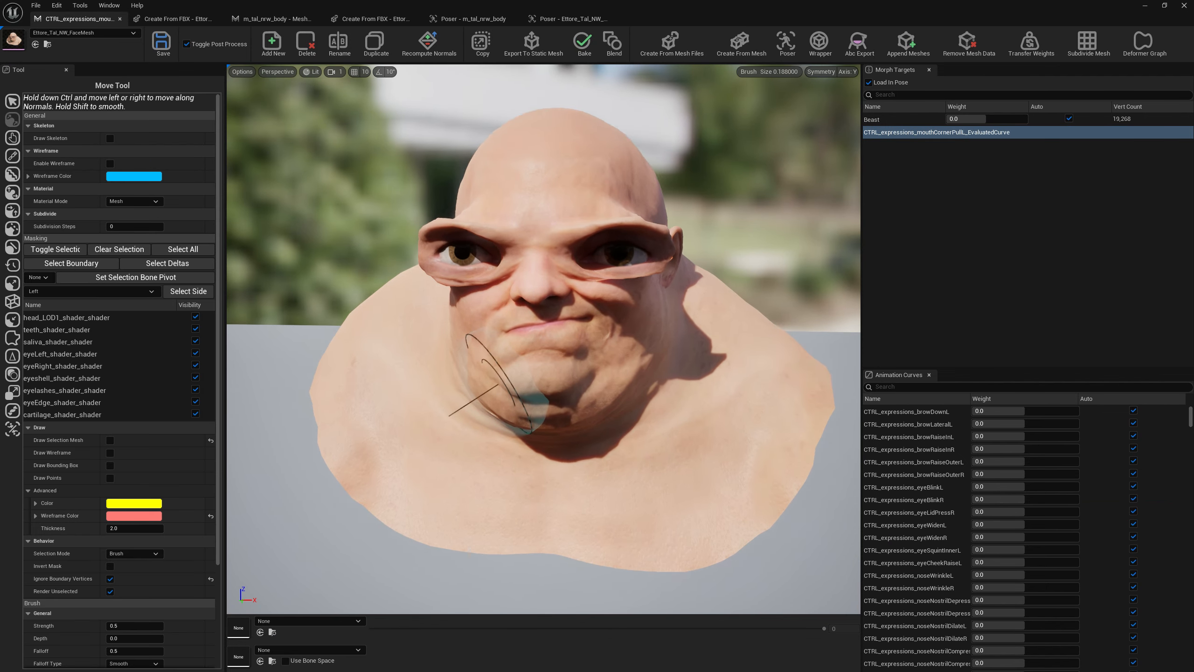
right_click_drag(515, 376, 581, 328, "alt")
mouse_move(590, 314)
left_mouse_down()
mouse_move(554, 322)
mouse_move(564, 321)
left_mouse_up()
left_click(83, 318)
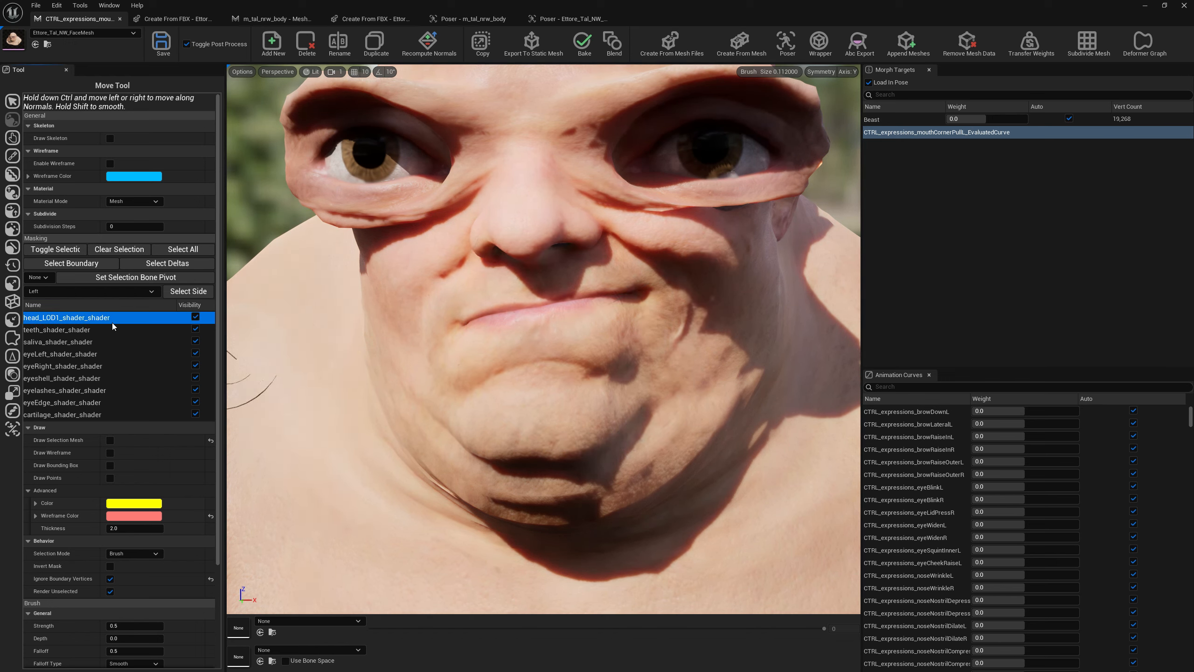
mouse_move(652, 290)
left_mouse_down()
mouse_move(672, 279)
mouse_move(677, 293)
mouse_move(687, 279)
mouse_move(660, 308)
mouse_move(651, 283)
mouse_move(687, 267)
left_mouse_up()
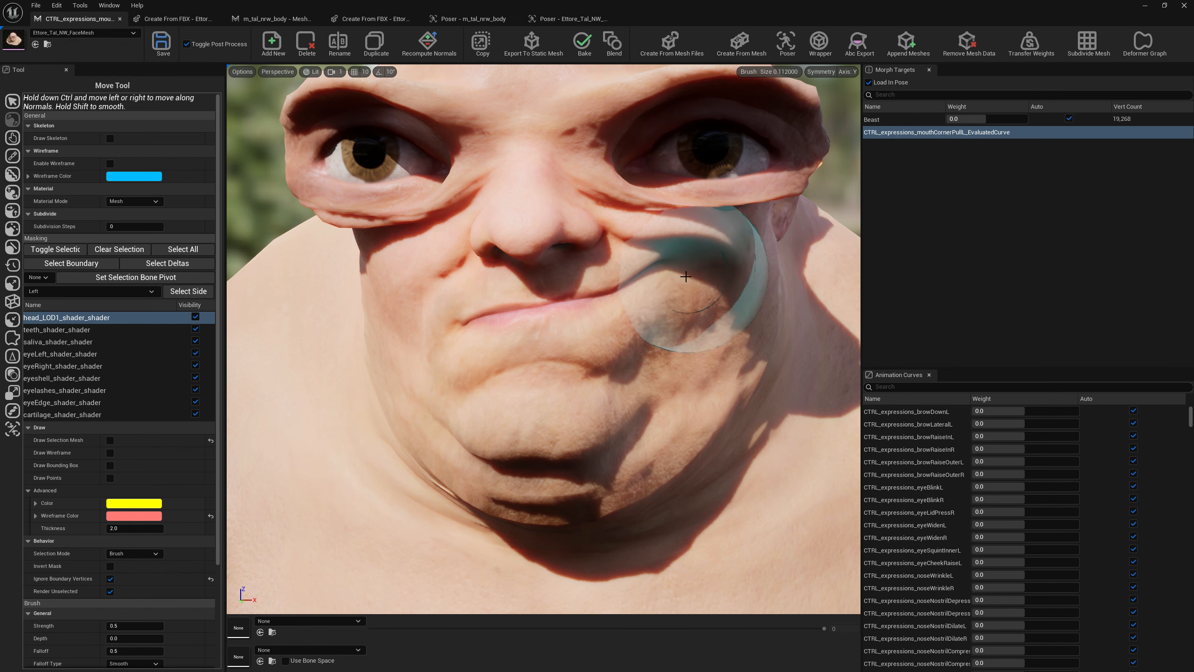
right_click_drag(687, 485, 658, 487, "alt")
left_click_drag(686, 484, 710, 485, "alt")
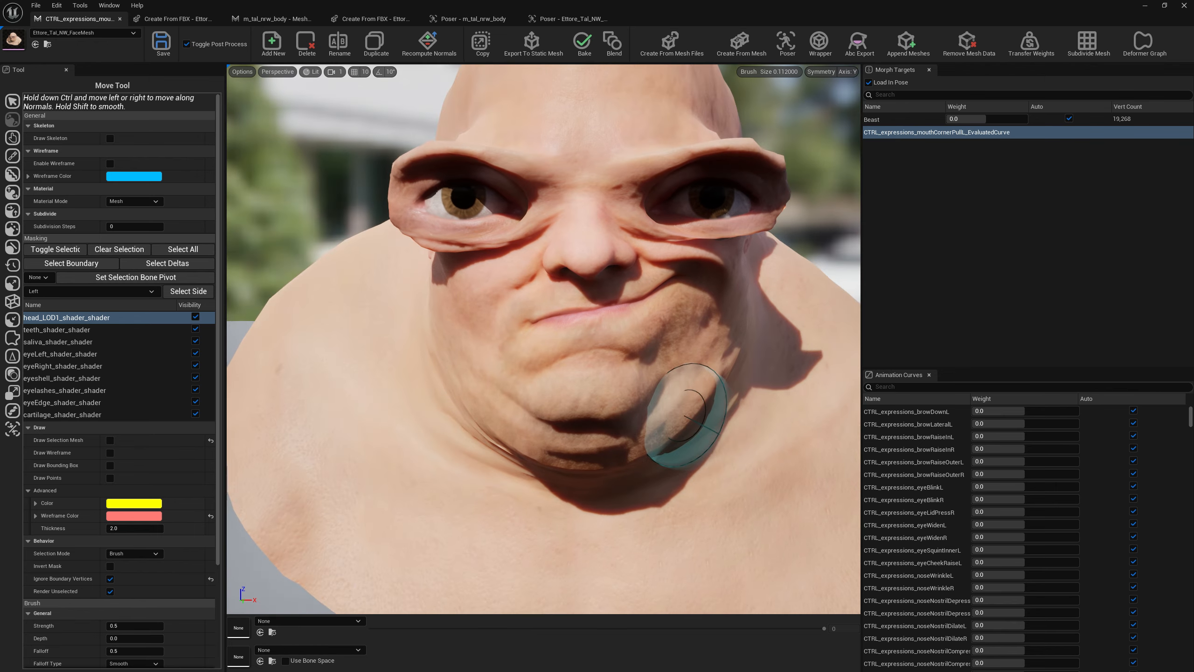
Apply the sculpted changes to the mouthCornerPullL morph target, return to the face mesh's Poser, and select the morph target there
right_click(935, 132)
left_click(965, 164)
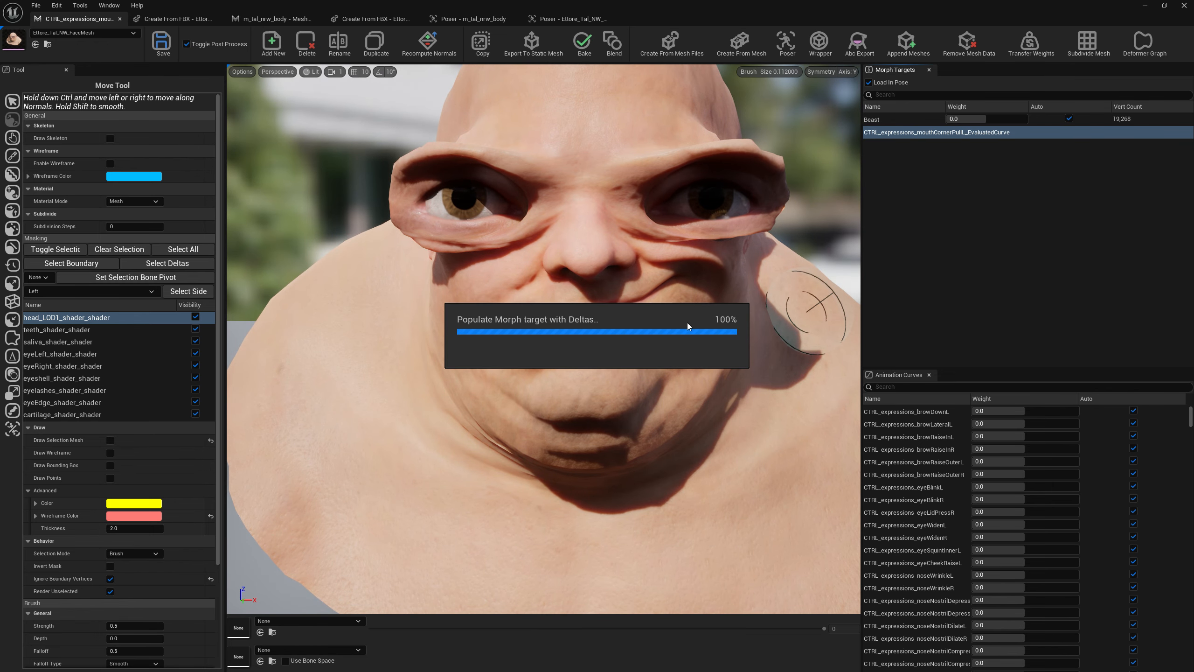
left_click(561, 18)
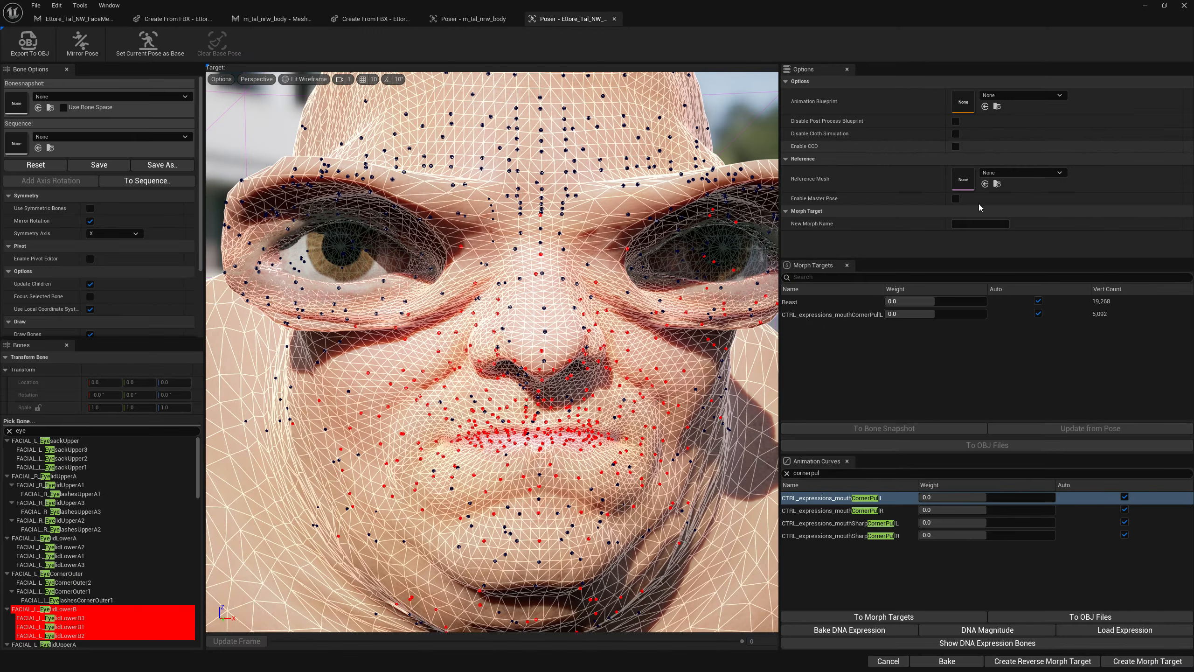
left_click_drag(696, 325, 687, 348)
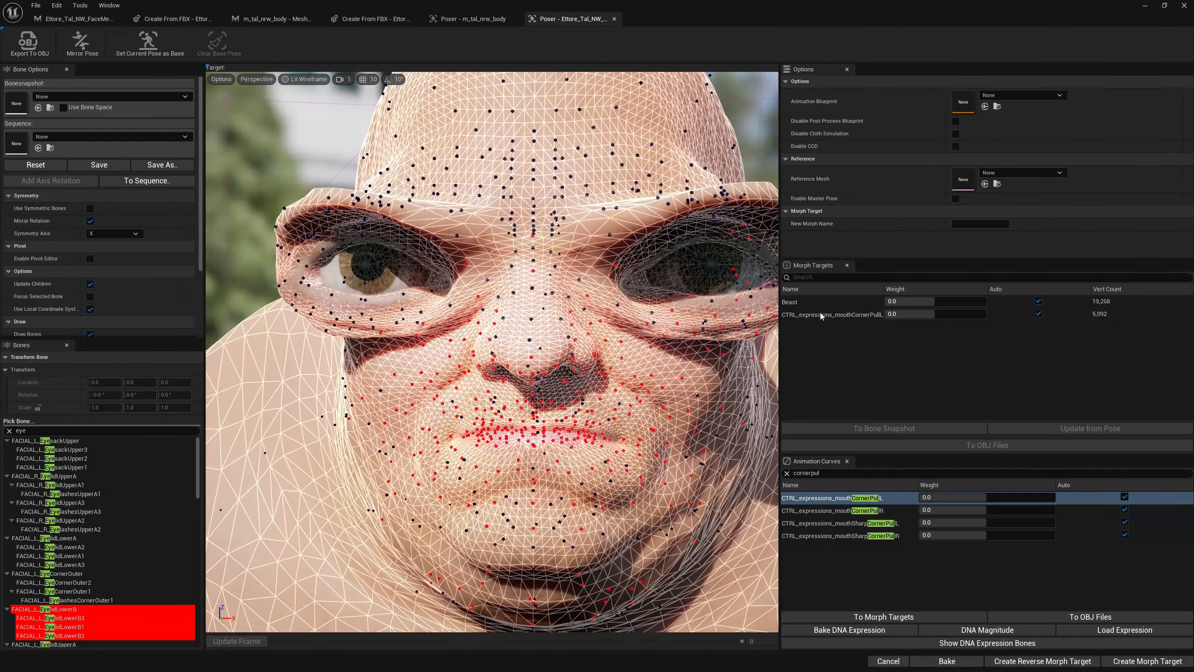
left_click(822, 315)
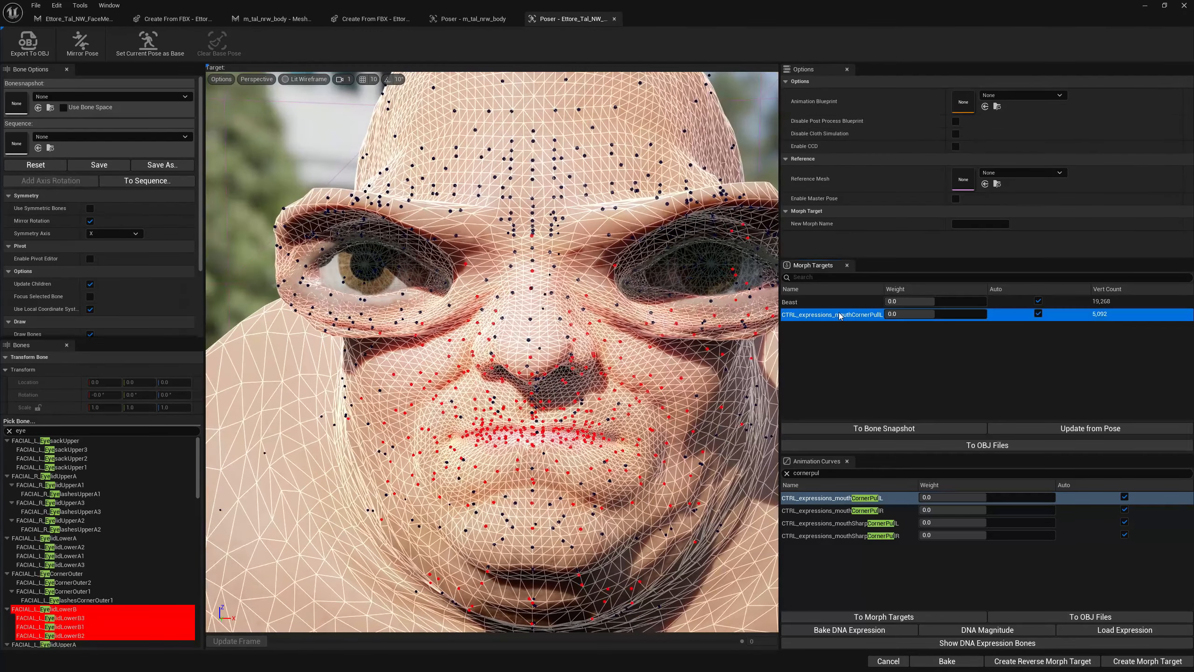
Dismiss the initial bone snapshot setup, clear the bone filter, and select FACIAL_C_FacialRoot in the skeleton
left_click(868, 429)
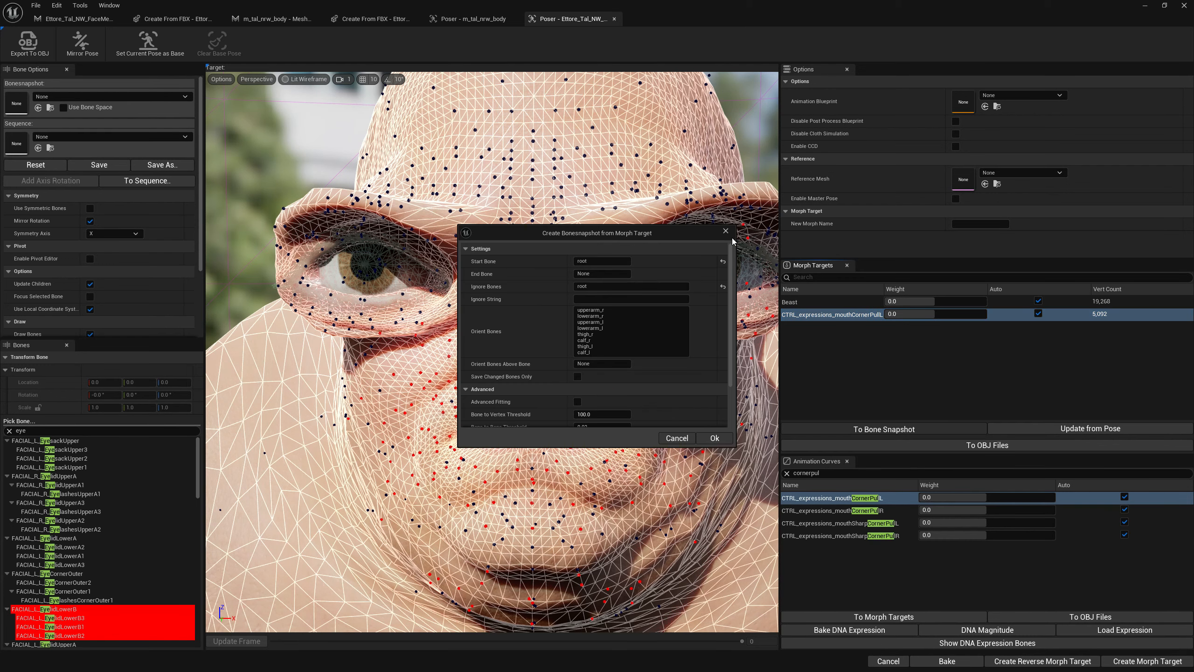
left_click(725, 231)
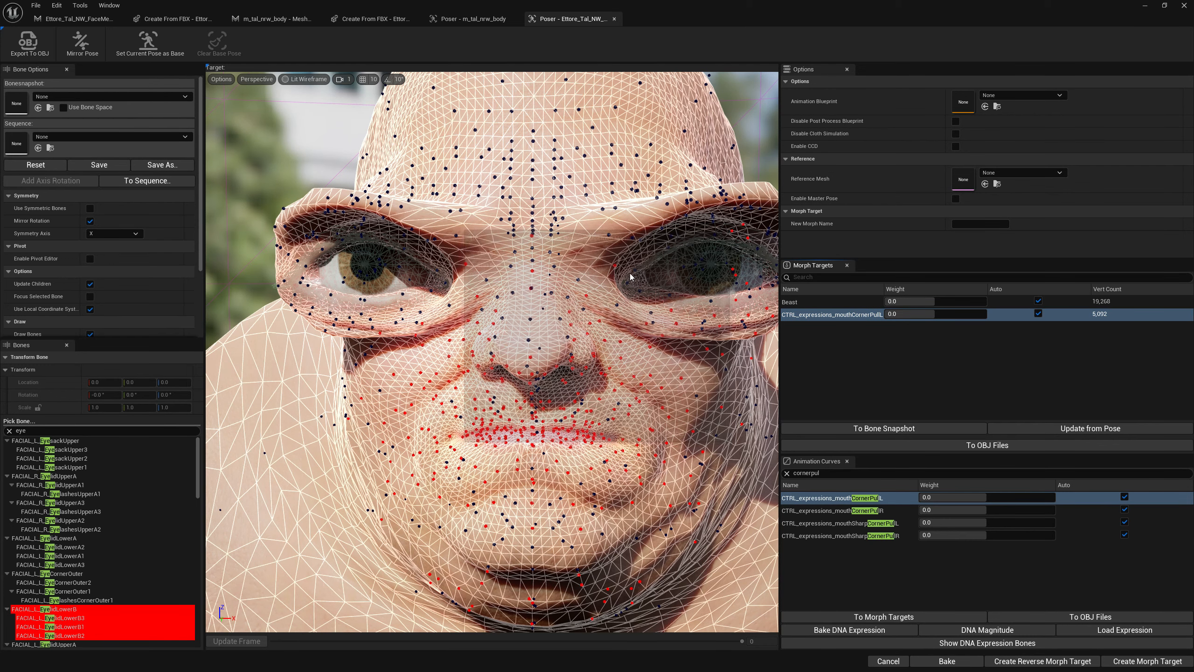
left_click(10, 431)
scroll(113, 484, "down", 4)
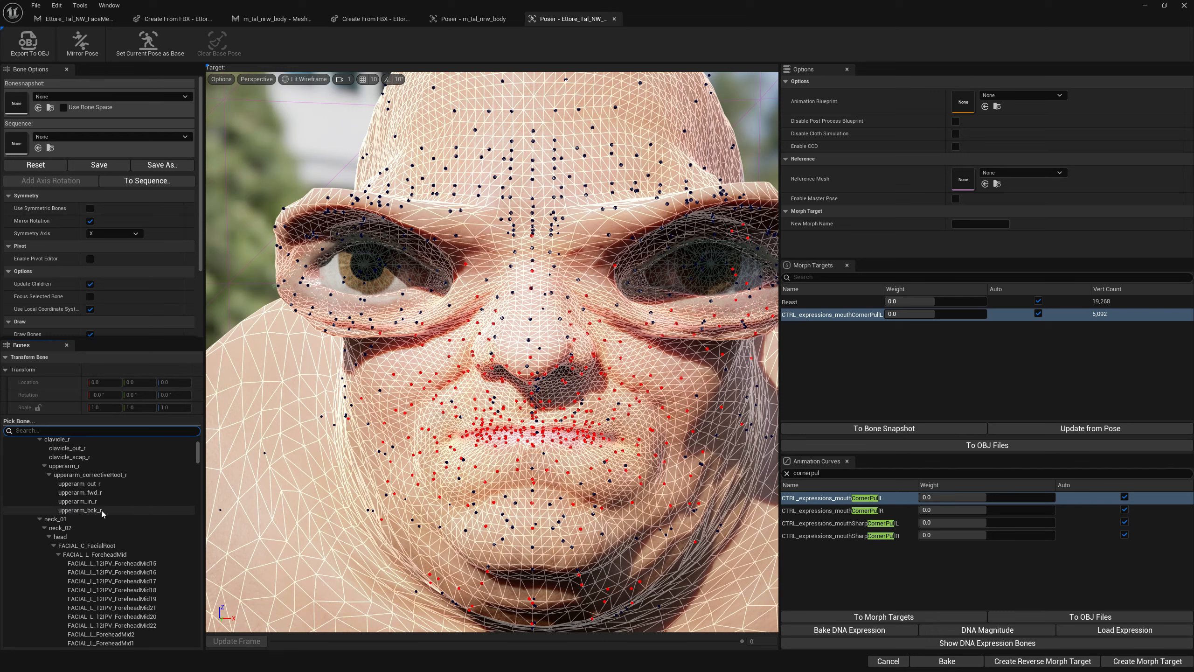
left_click(103, 545)
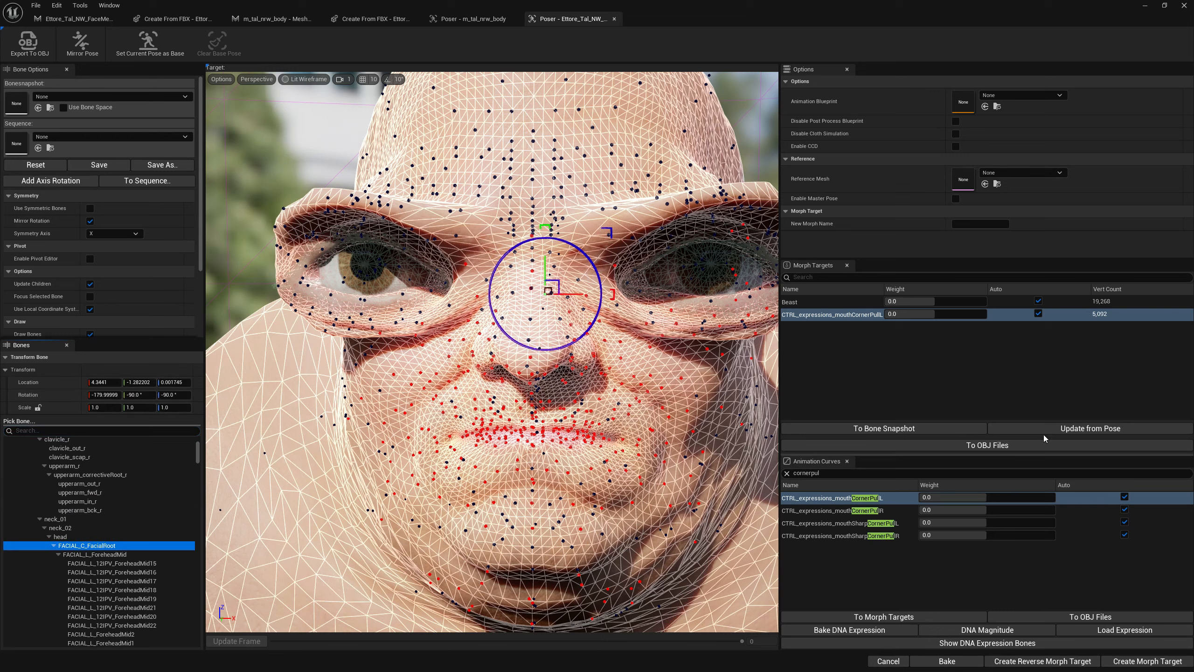
Create a bone snapshot from the morph target with start bone FACIAL_C_FacialRoot and Advanced Fitting, saved as BoneSnapshot_MouthCornerPullL in Content
left_click(916, 430)
left_click(602, 261)
type("FACIAL_C_FacialRoot")
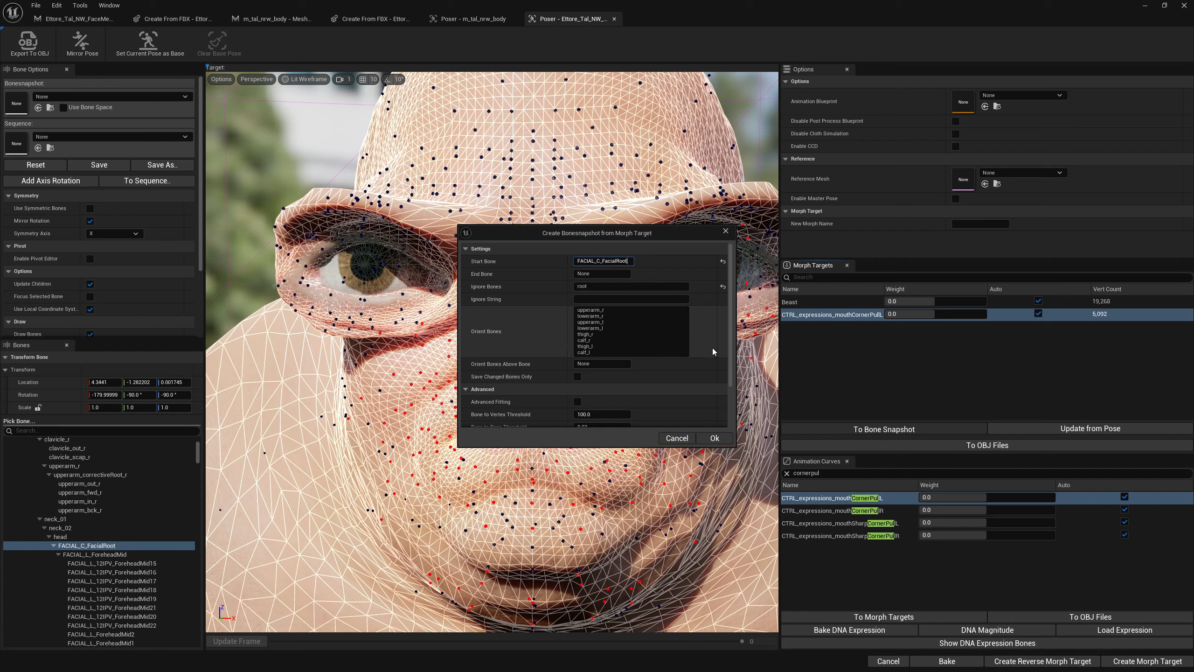
left_click(579, 402)
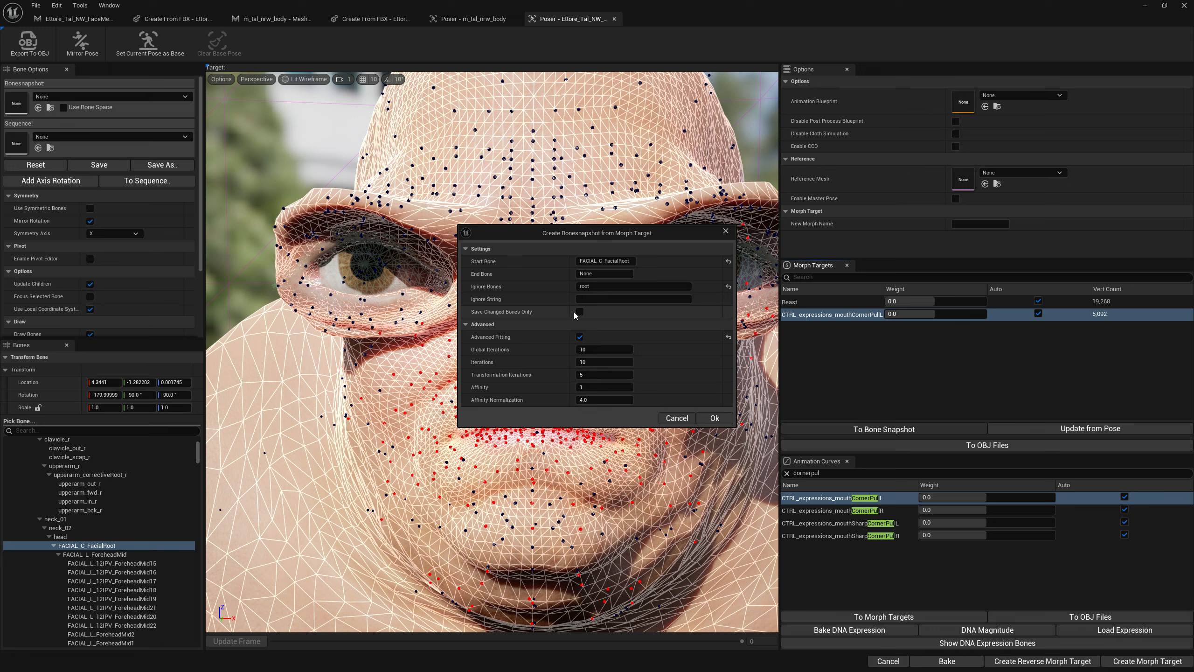
left_click(714, 418)
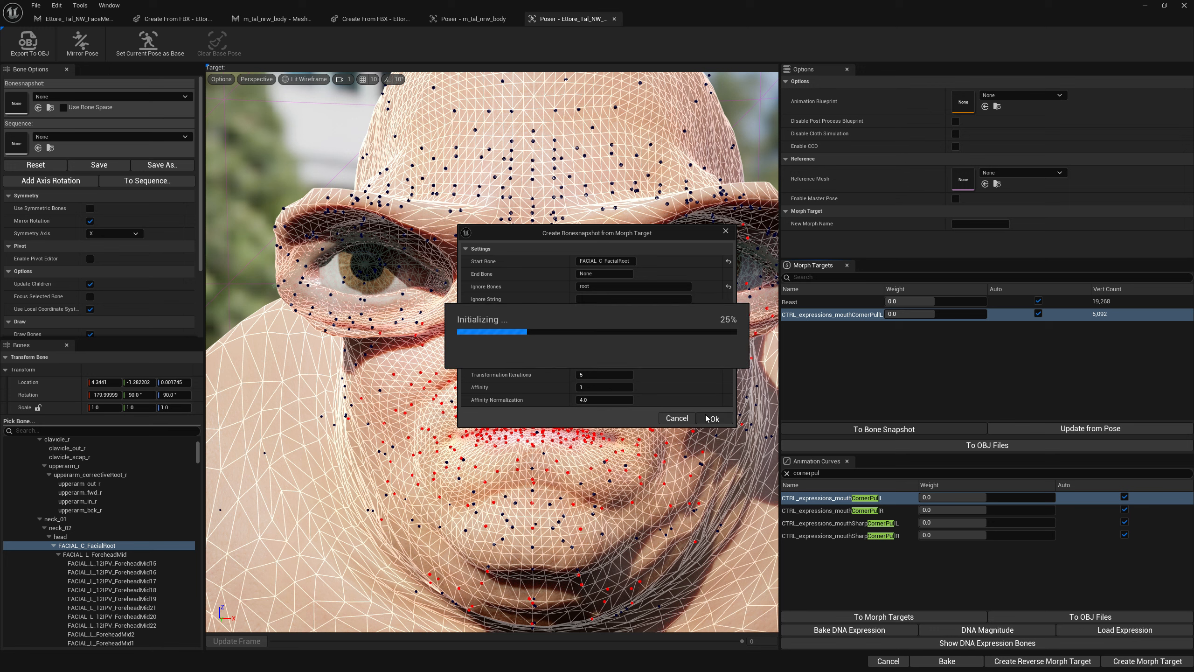
left_click(422, 482)
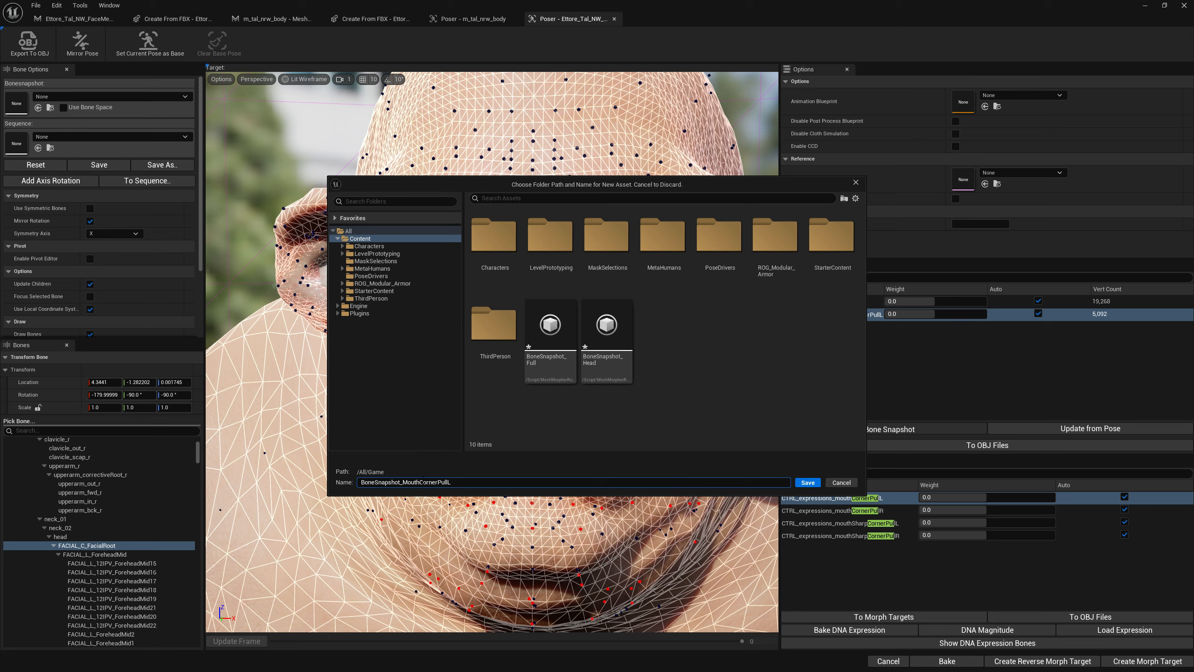
left_click(808, 482)
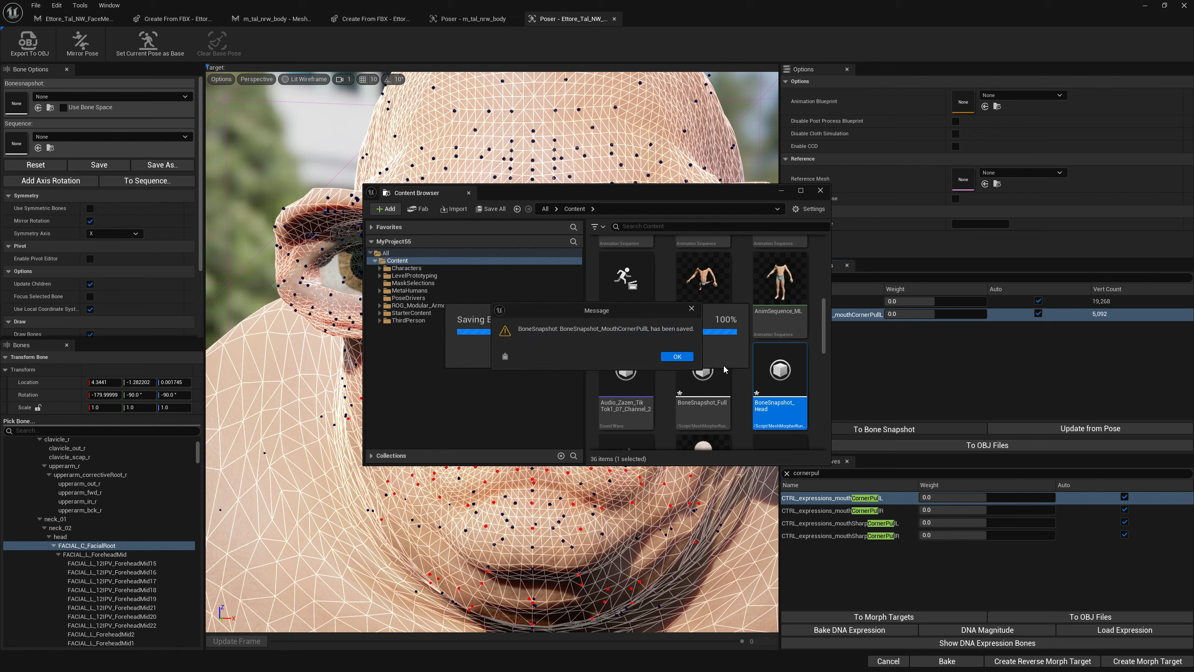
Dismiss the save confirmation and Content Browser, and load BoneSnapshot_MouthCornerPullL as the Poser's bone snapshot with Use Bone Space enabled
left_click(691, 359)
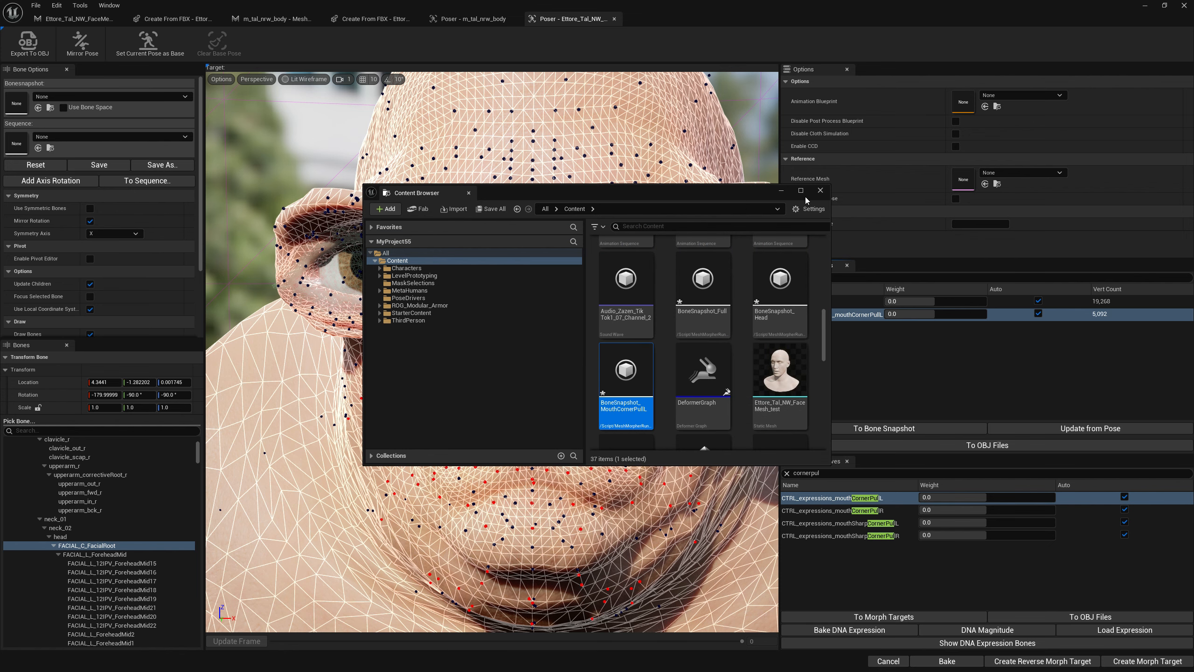
left_click(782, 194)
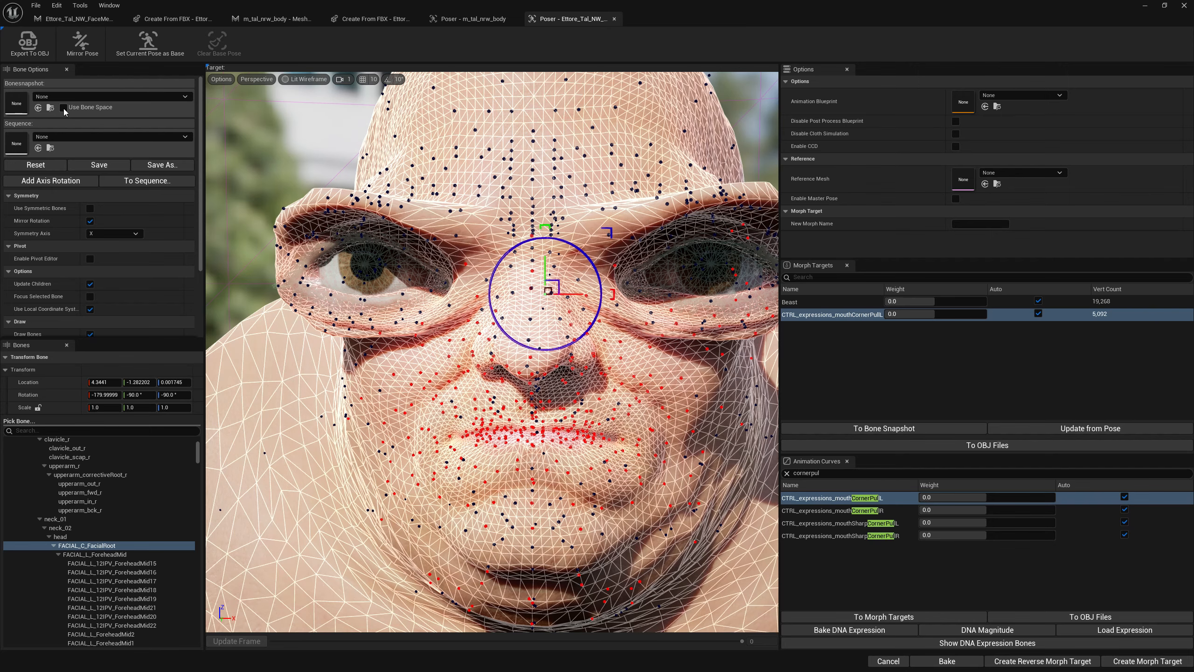
left_click(86, 96)
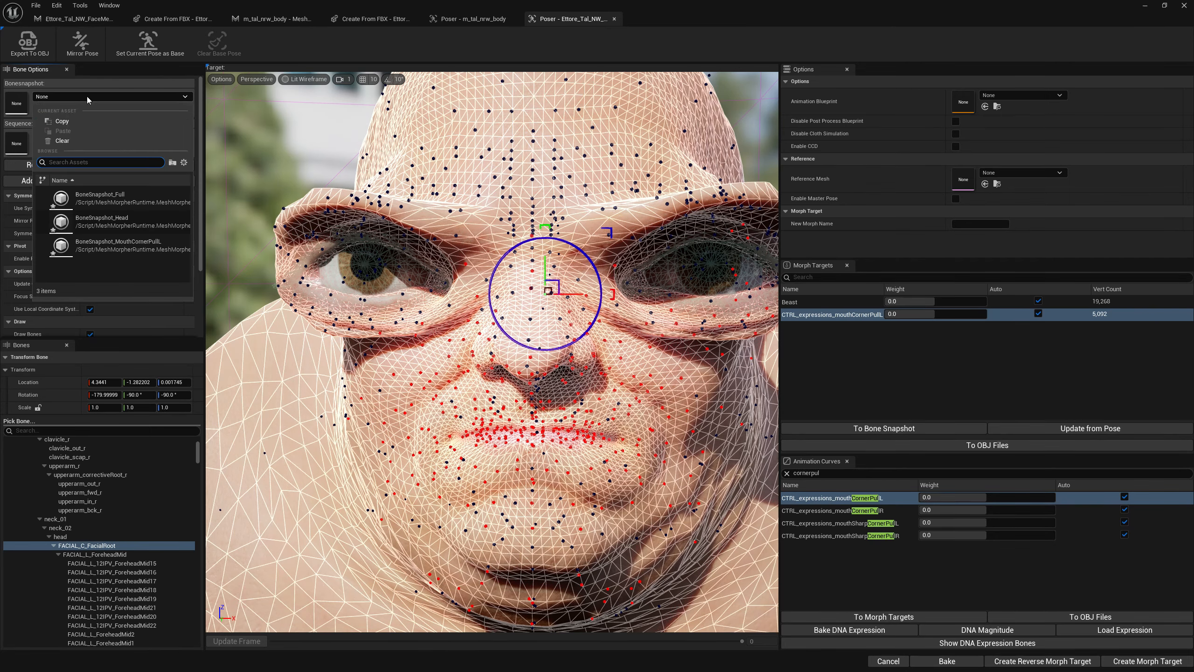
left_click(131, 243)
right_click_drag(492, 351, 508, 381)
mouse_move(584, 299)
right_mouse_down()
mouse_move(596, 288)
mouse_move(584, 299)
right_mouse_up()
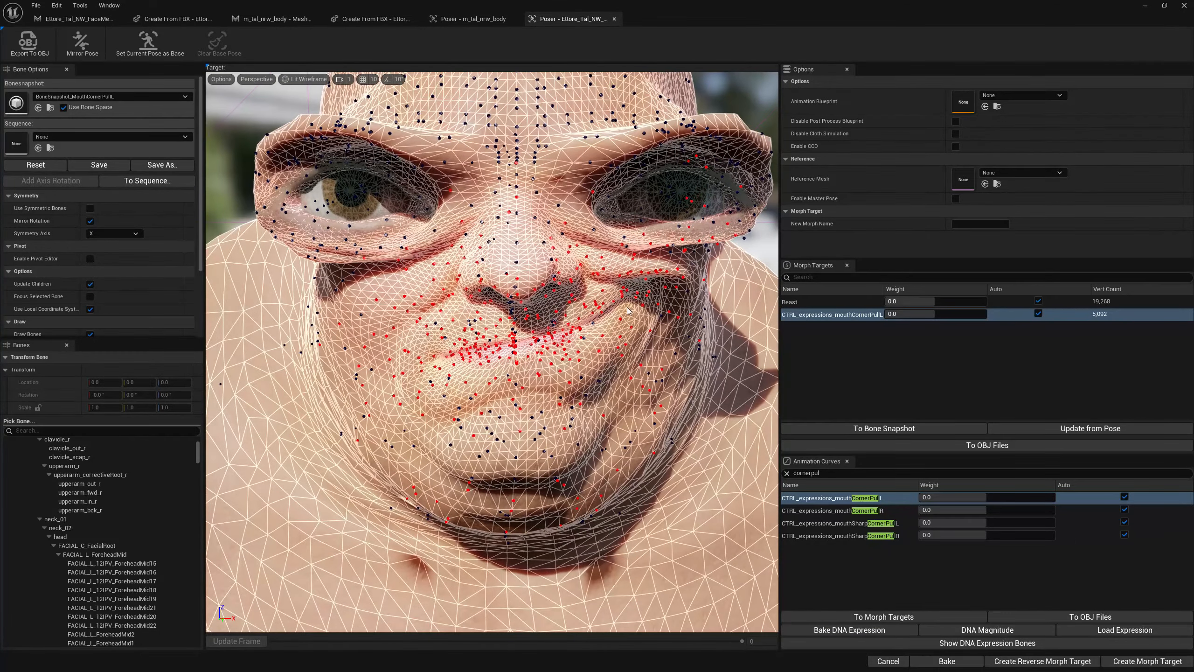
mouse_move(656, 344)
right_mouse_down()
mouse_move(642, 346)
mouse_move(651, 353)
right_mouse_up()
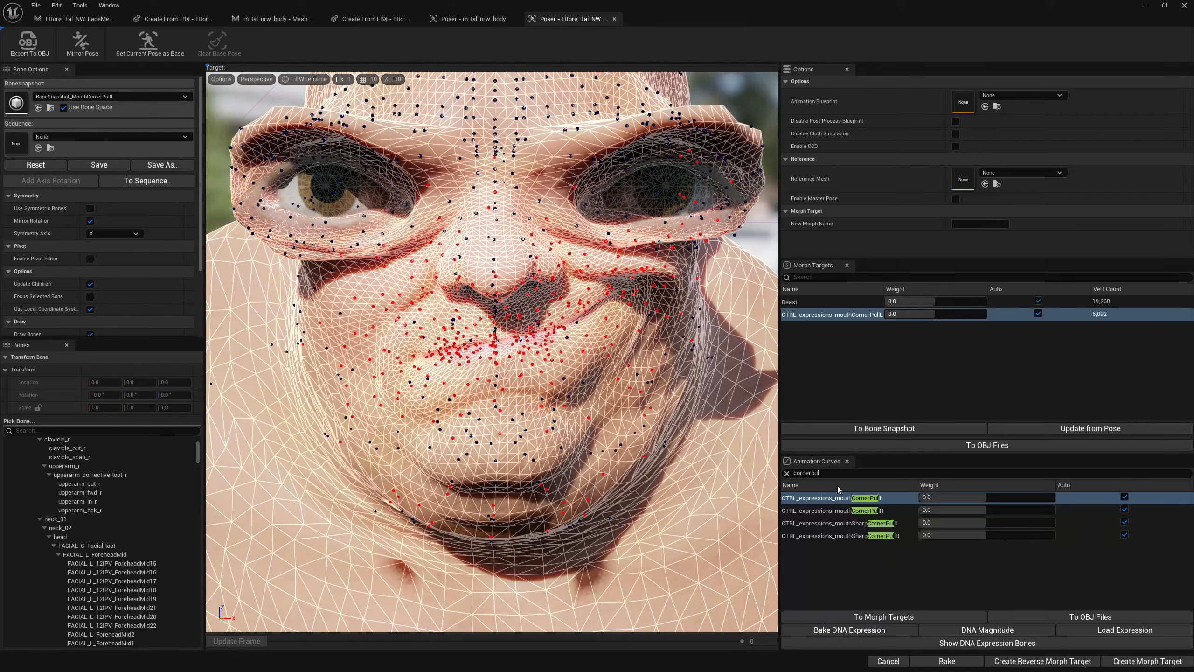
Bake the snapshot pose into the CTRL_expressions_mouthCornerPullL DNA expression, and preview both mouthCornerPull curves at weight 1.0 before restoring their automatic weights
left_click(849, 630)
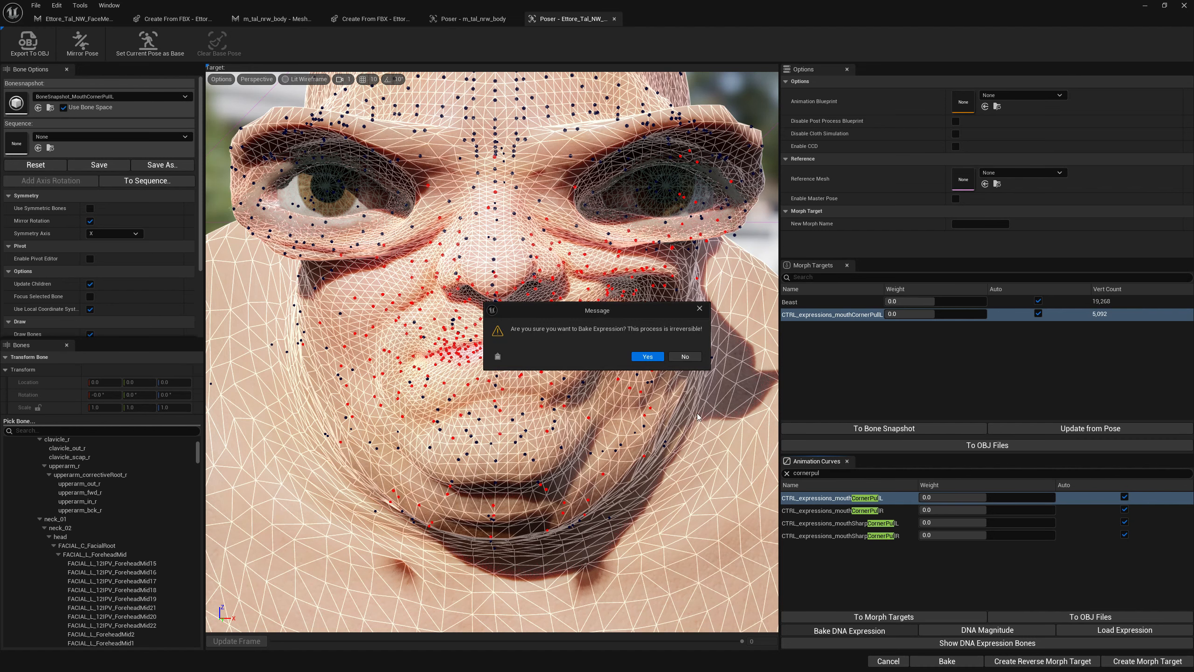
left_click(655, 357)
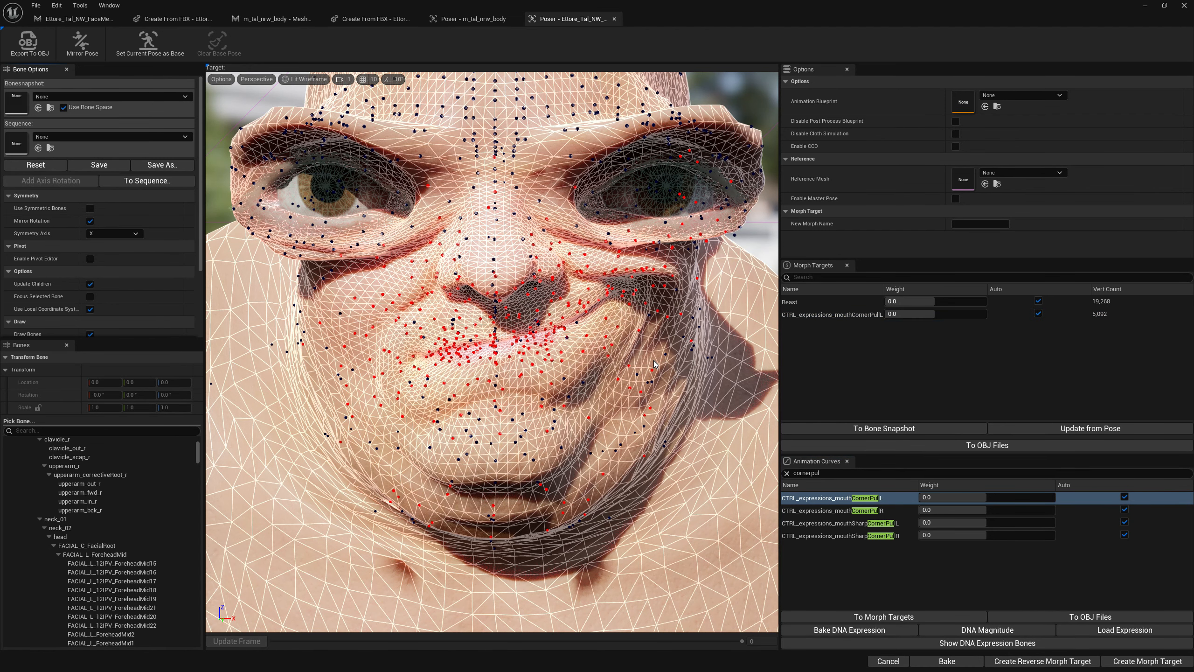
left_click_drag(938, 497, 1053, 513)
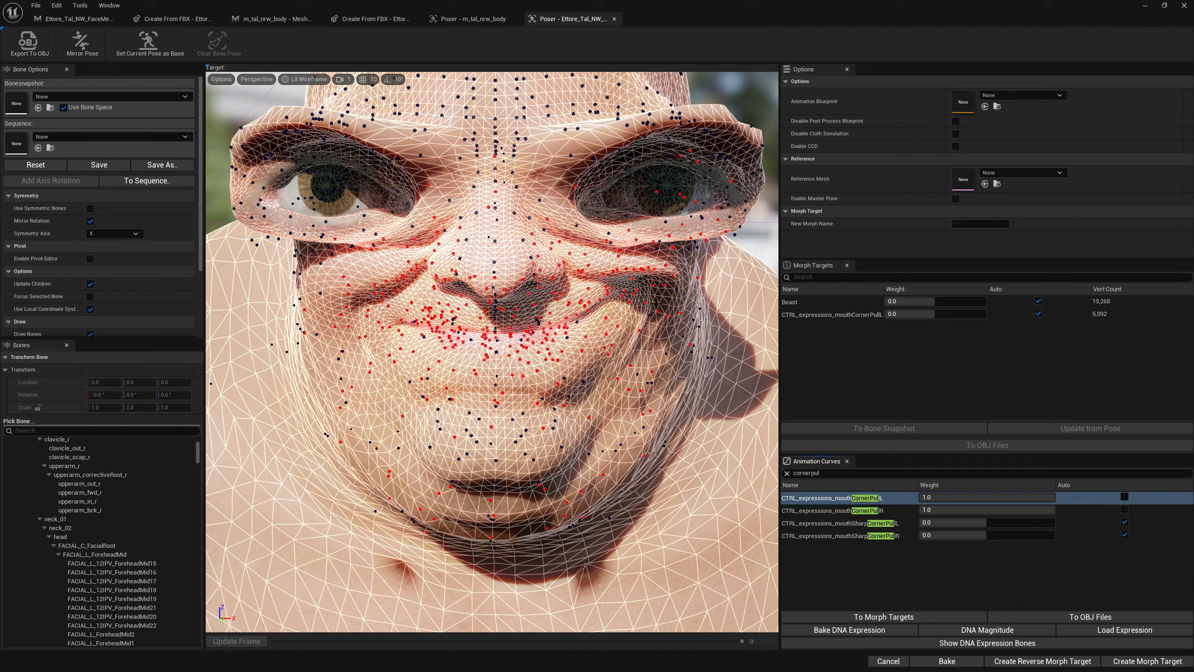
left_click(1125, 497)
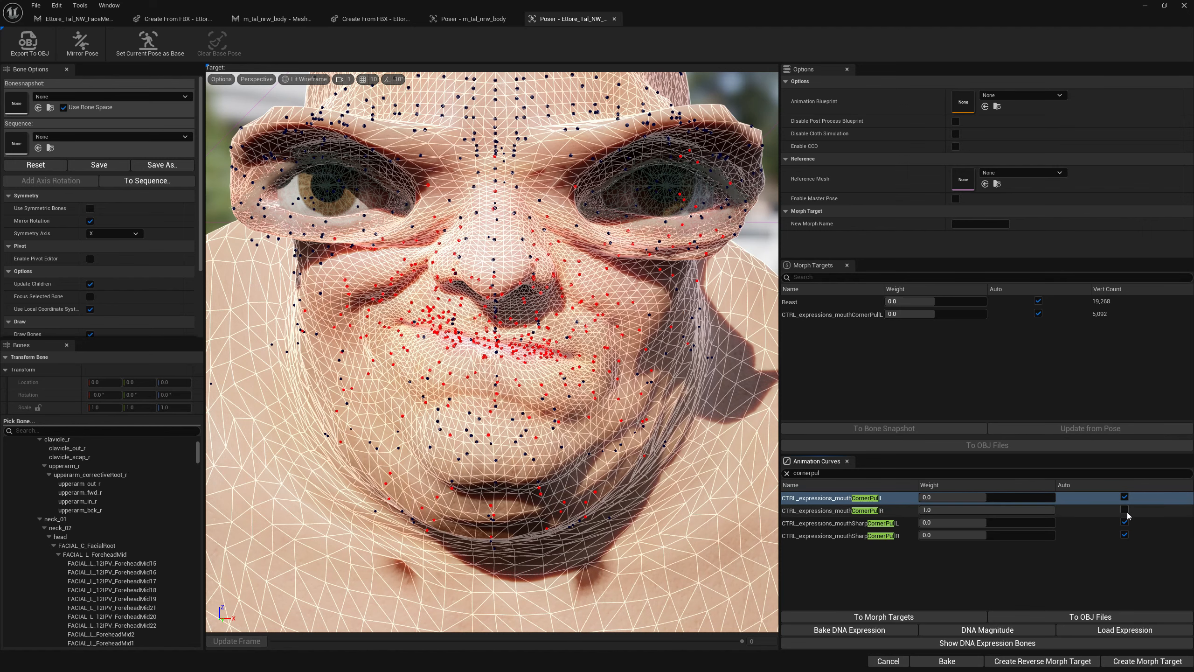
left_click(1125, 510)
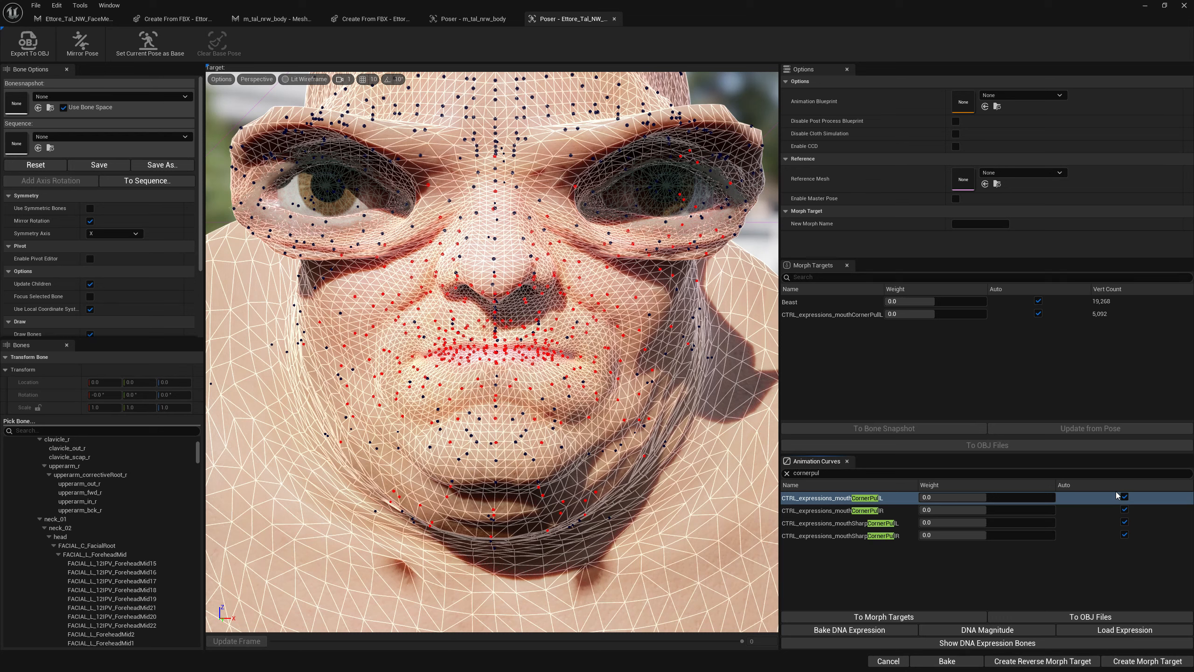
left_click(858, 315)
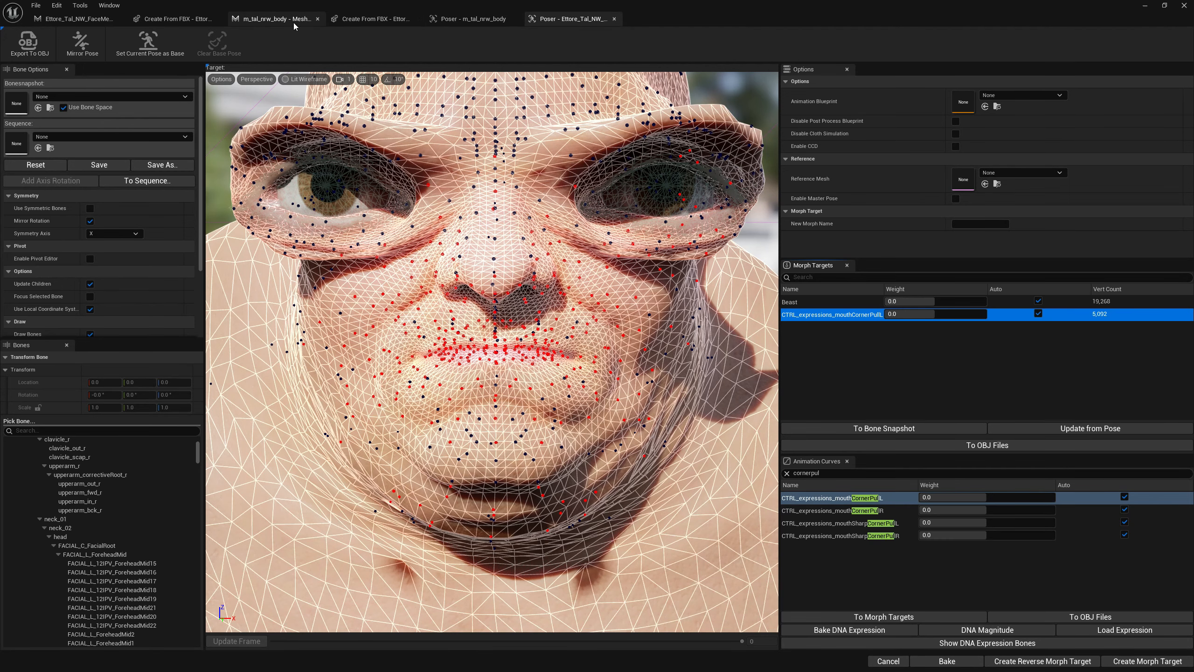
Save Ettore_Tal_NW_FaceMesh together with Face_Archetype_Skeleton, and save the m_tal_nrw_body mesh
left_click(84, 25)
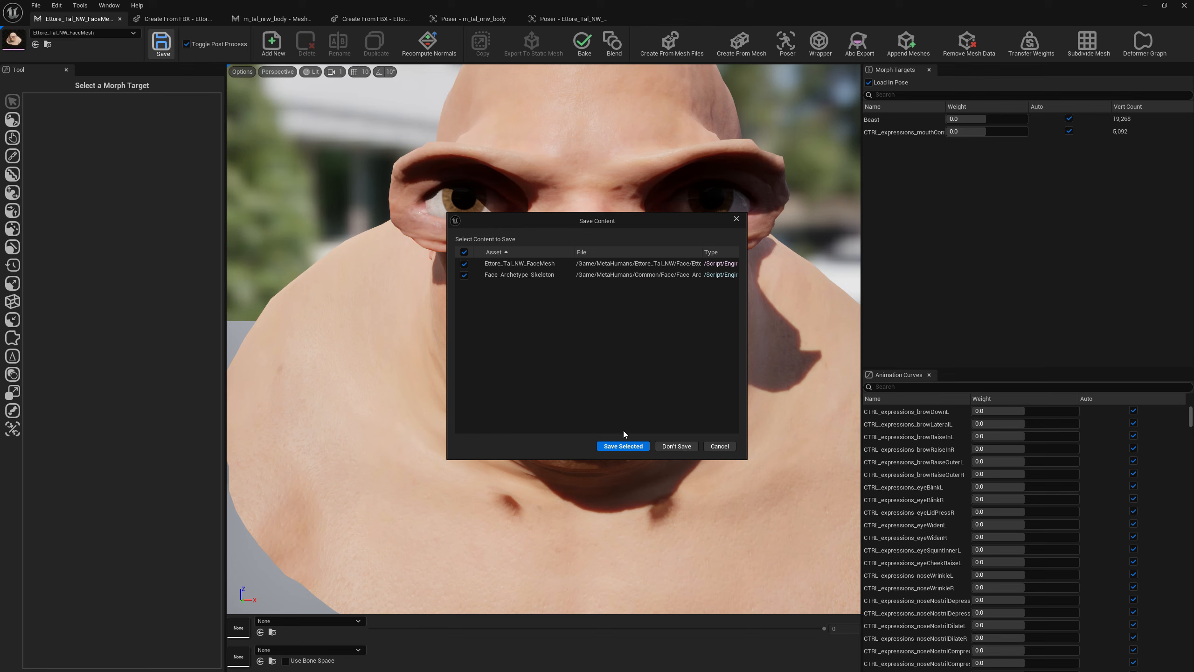
left_click(624, 445)
left_click(471, 19)
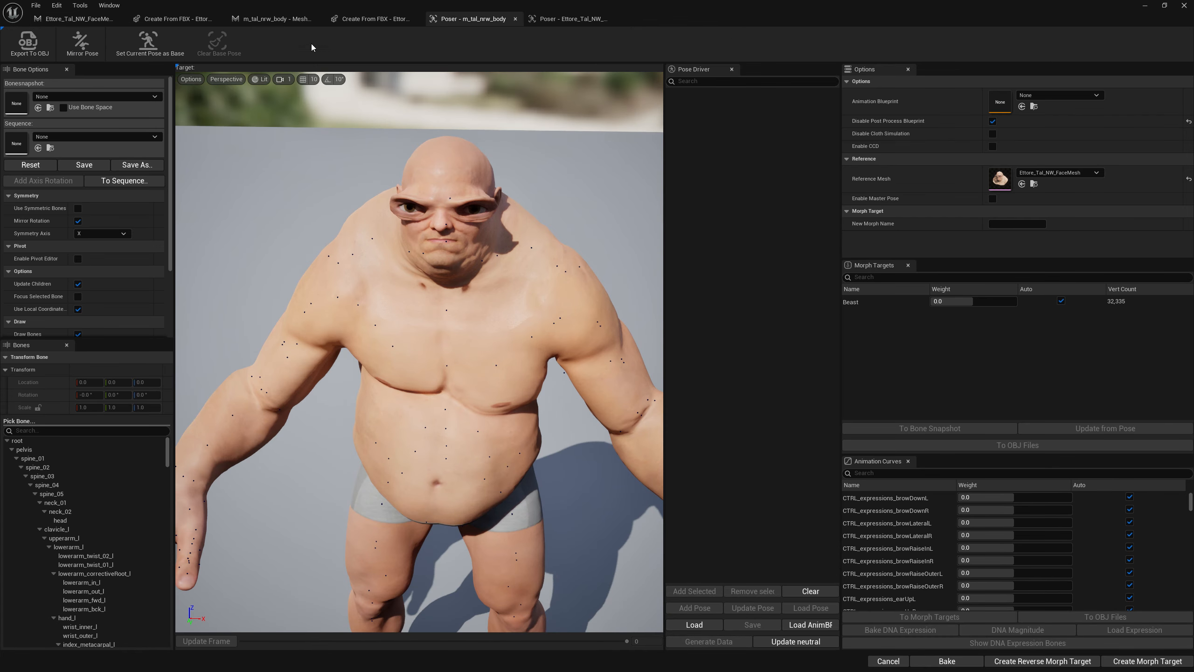
left_click(273, 19)
left_click(170, 46)
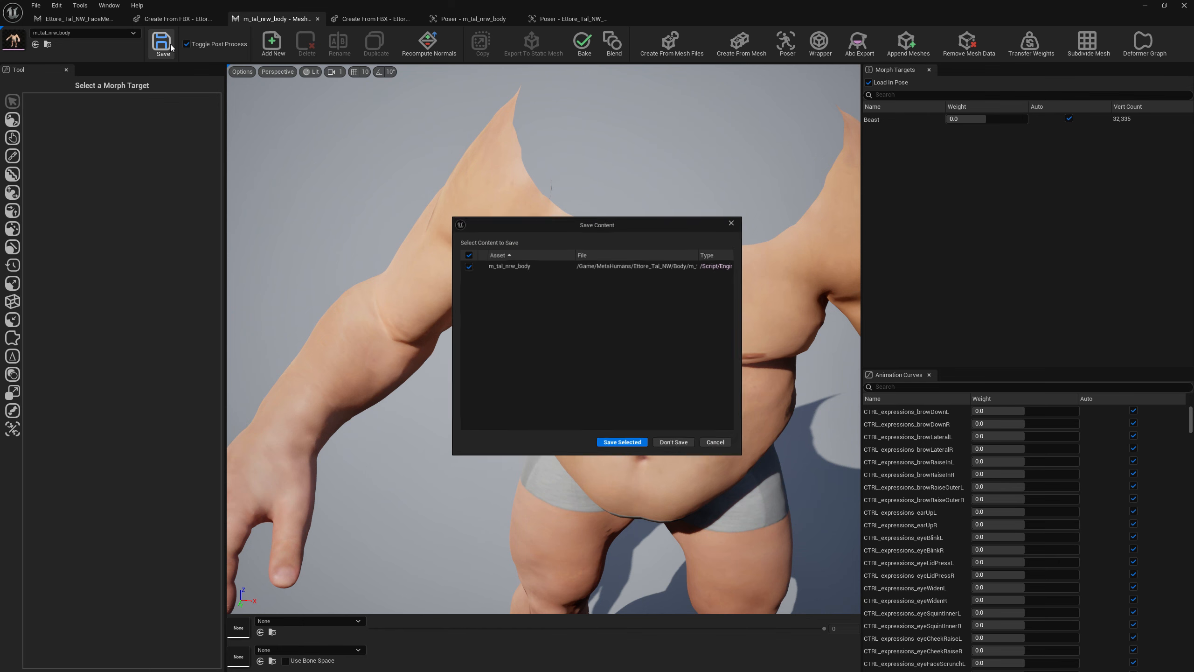
left_click(614, 443)
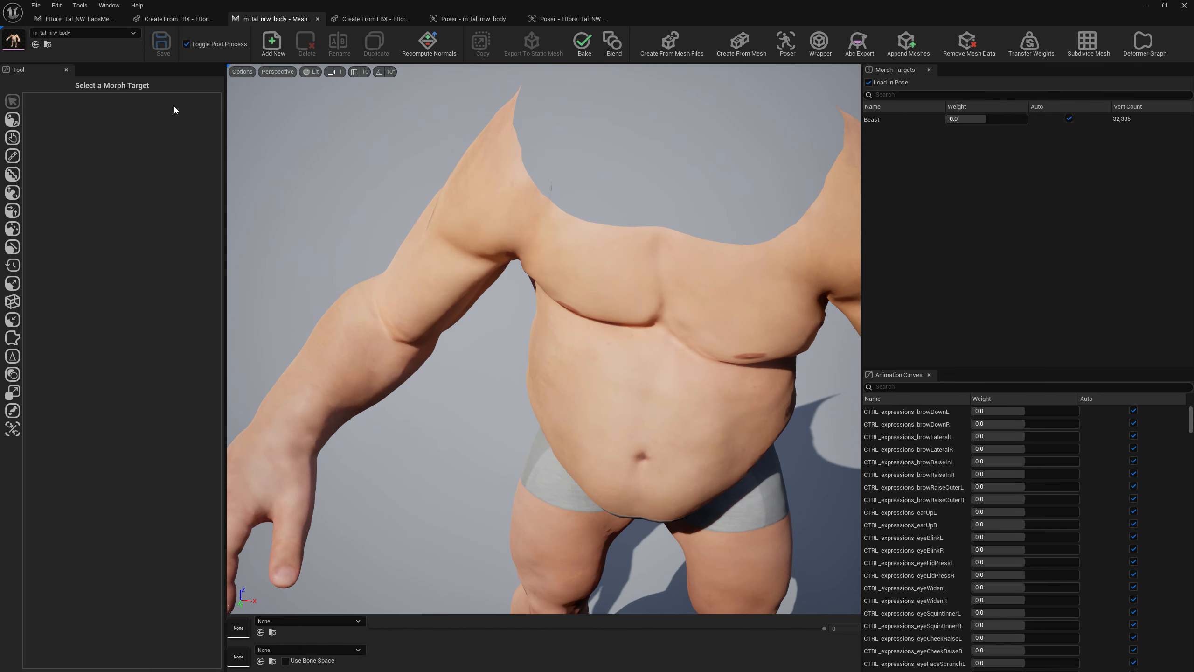
Delete the Asset Guideline entry from the Asset User Data of Ettore_Tal_NW_FaceMesh and save the mesh
left_click(76, 20)
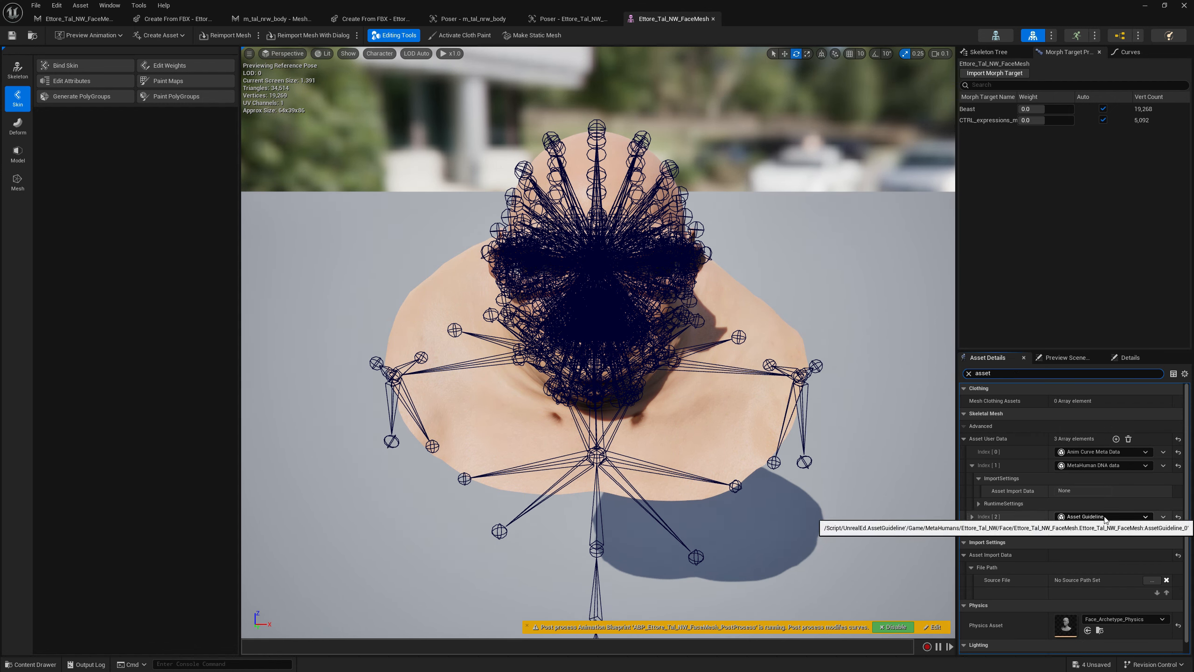
left_click(1164, 518)
left_click(1172, 541)
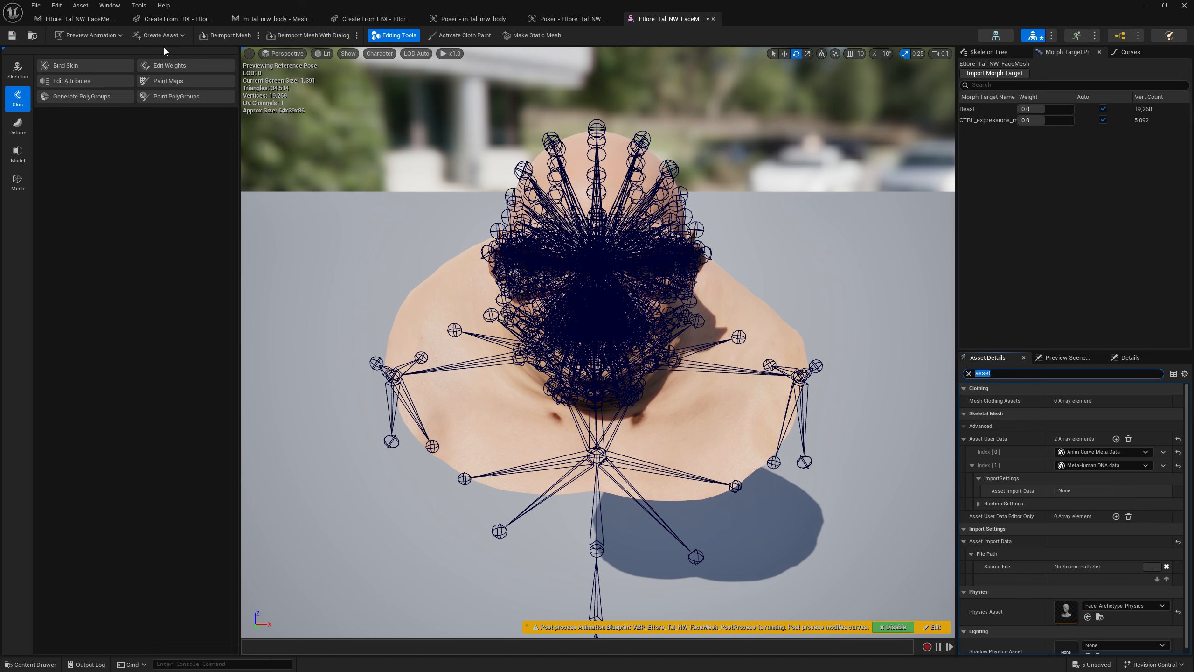
left_click(13, 40)
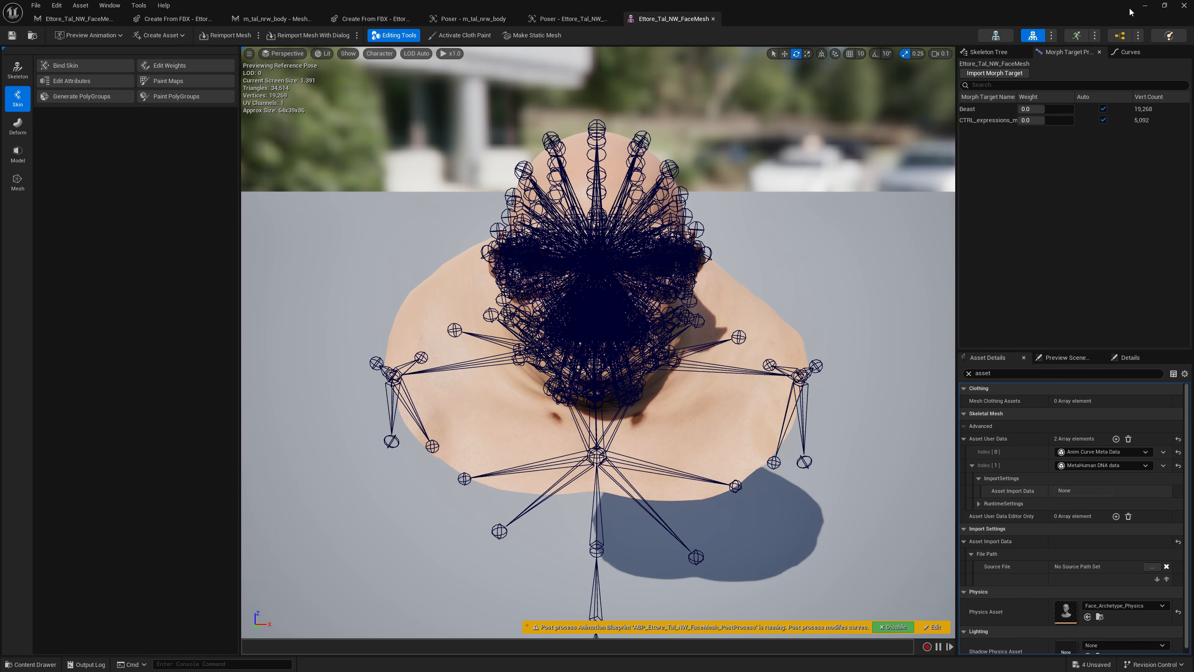
Save all unsaved project content from the level editor, close the floating Content Browser, and return to the face mesh editor
left_click(1144, 6)
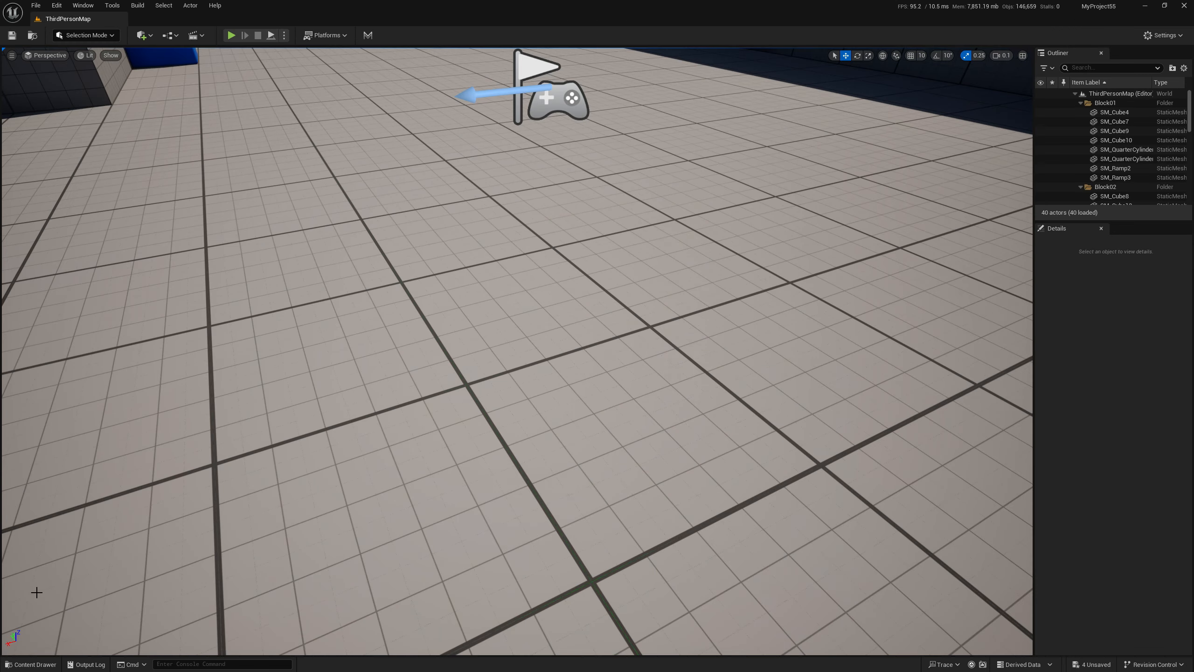
left_click(47, 667)
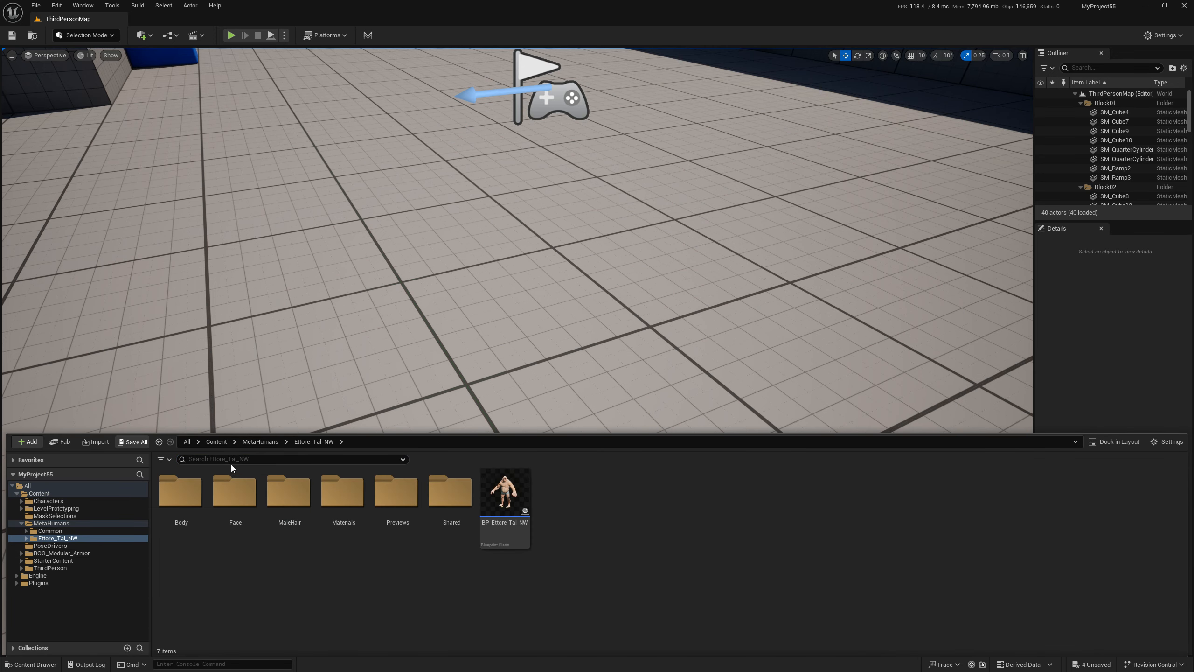
left_click(674, 446)
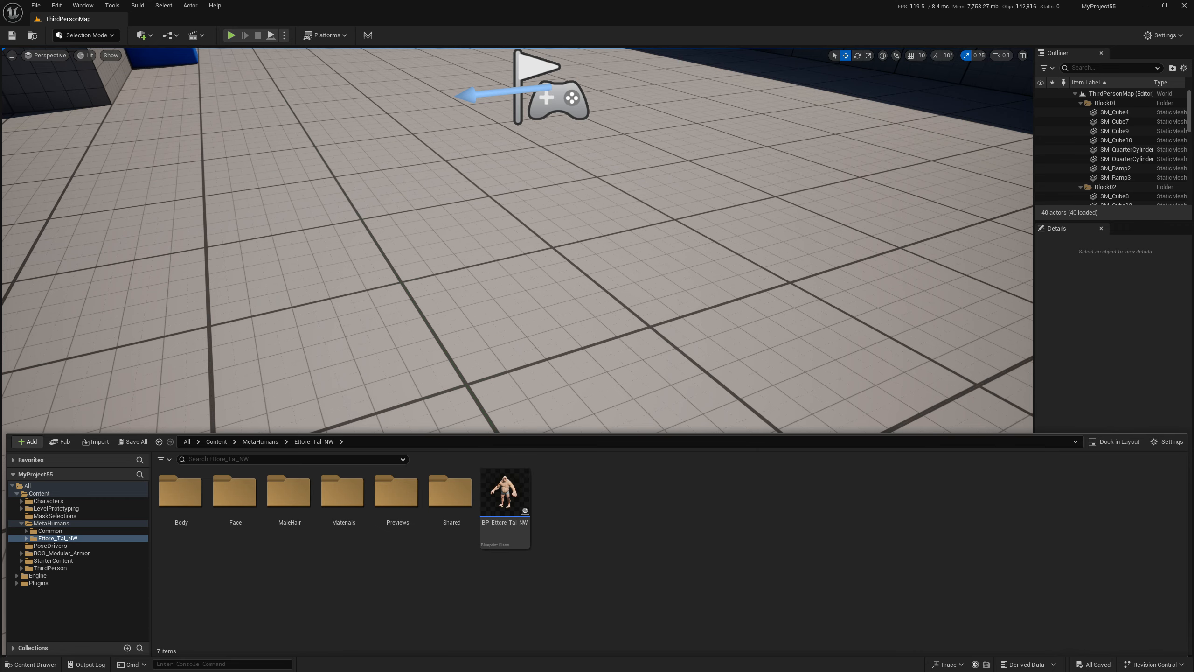
key("alt+Tab")
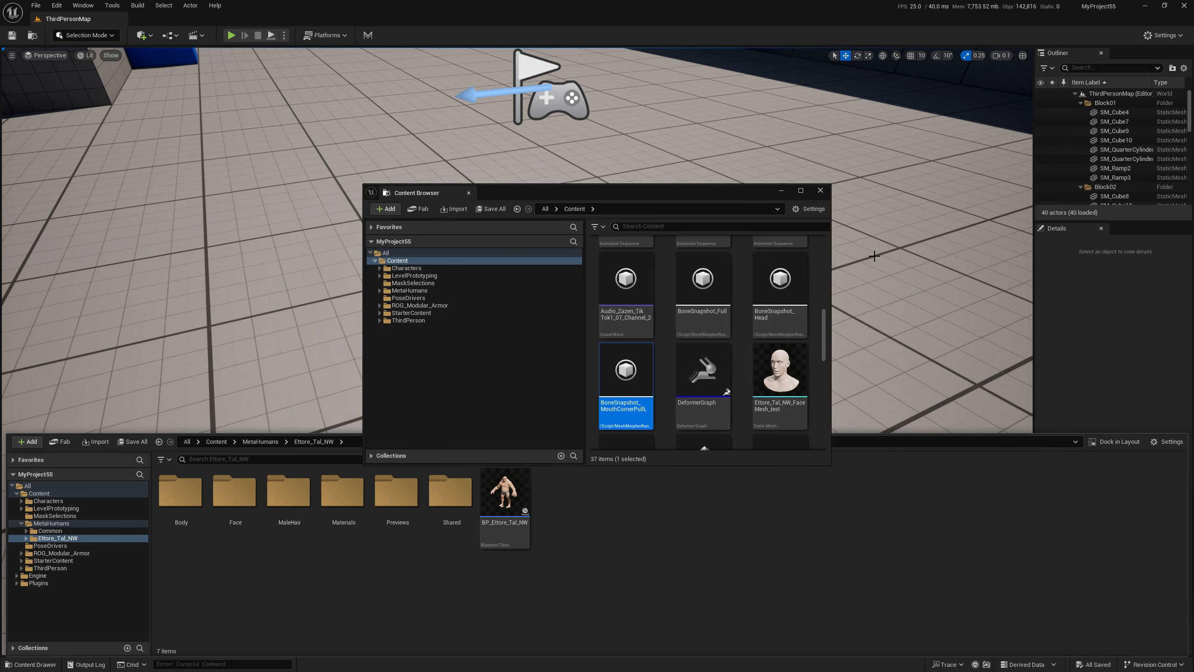
left_click(820, 190)
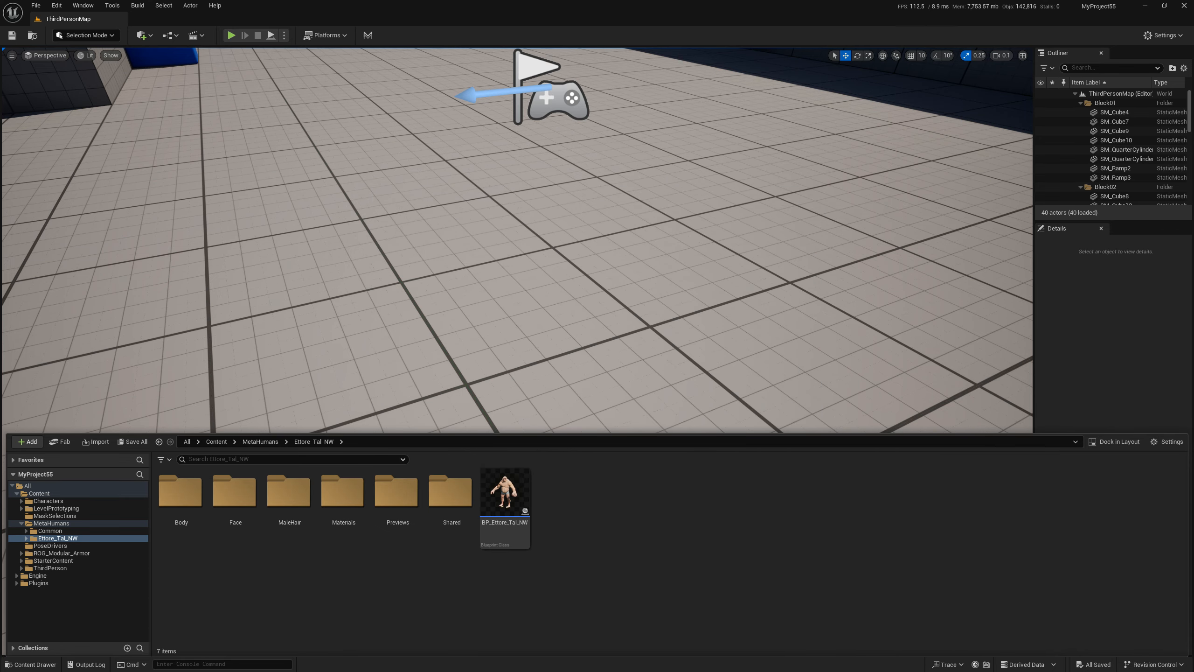
key("alt+Tab")
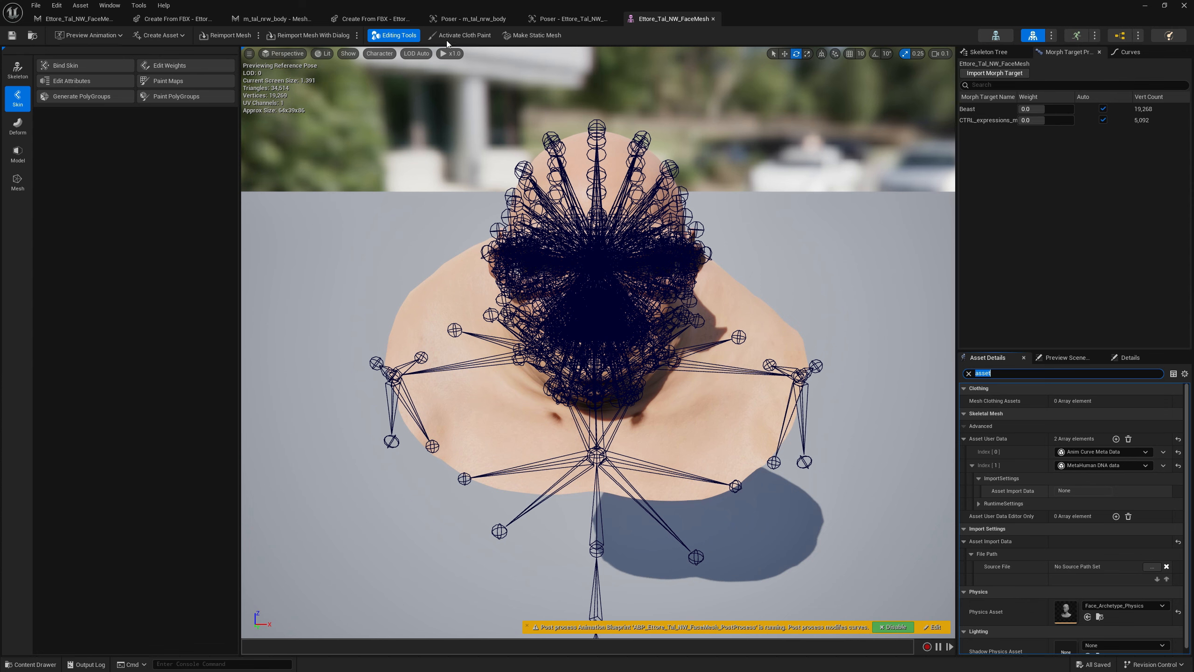
Locate the Ettore_Tal_NW_FaceMesh asset in the project content and show its file in File Explorer
left_click(79, 19)
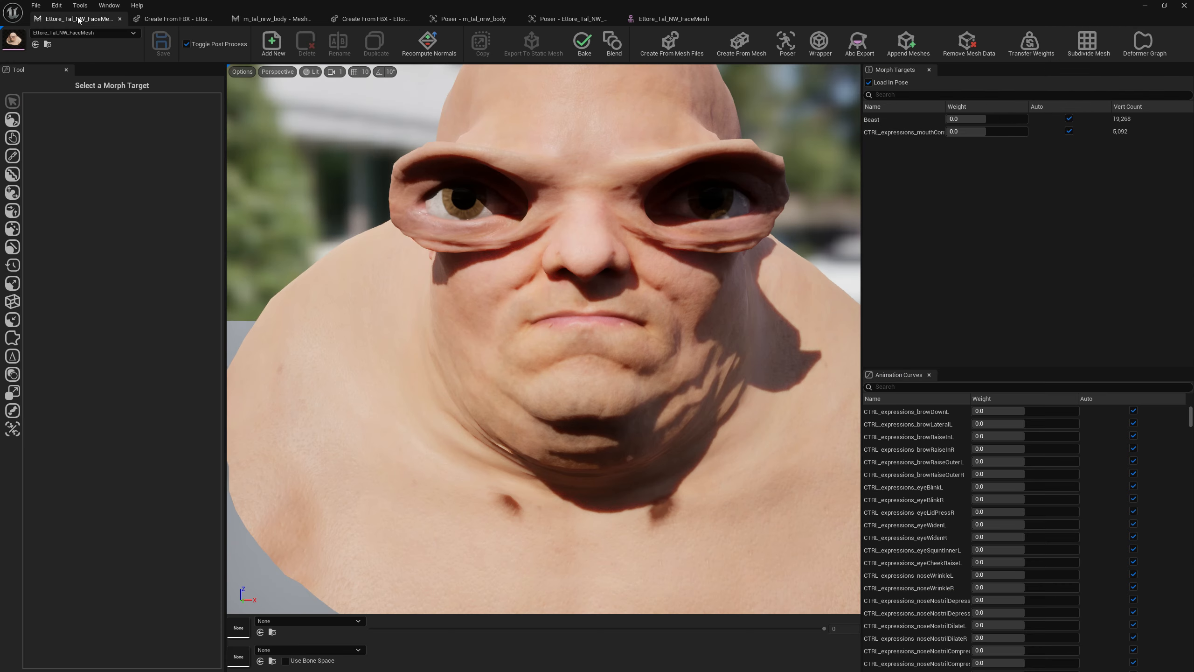
left_click(49, 45)
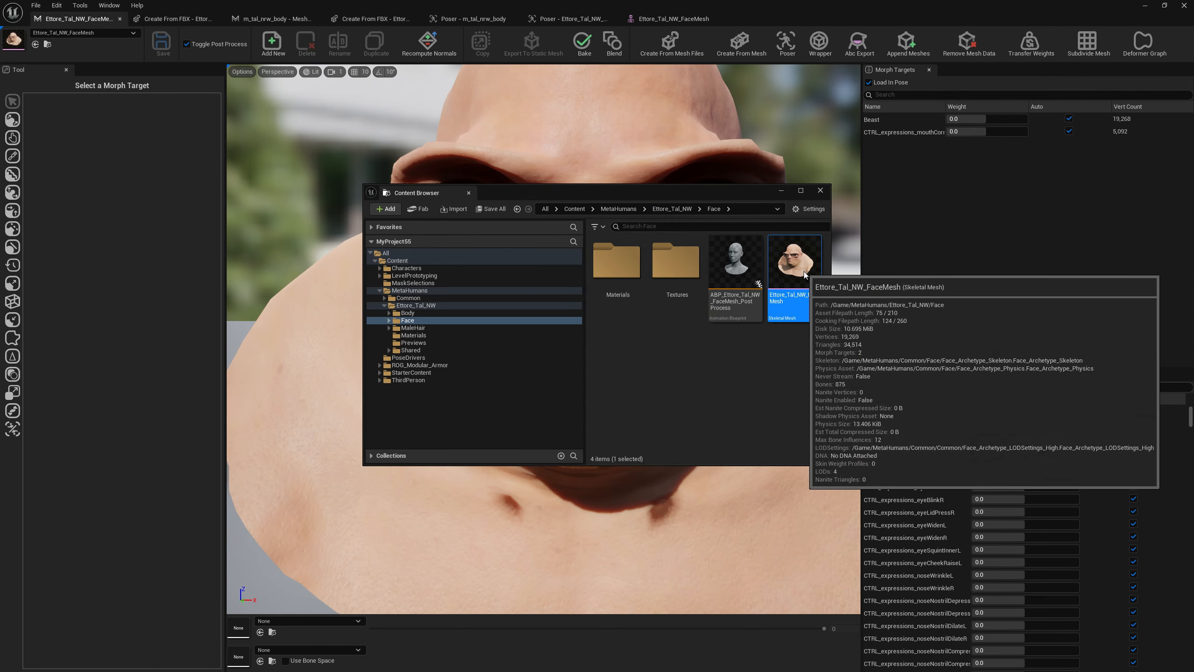
right_click(803, 269)
left_click(853, 546)
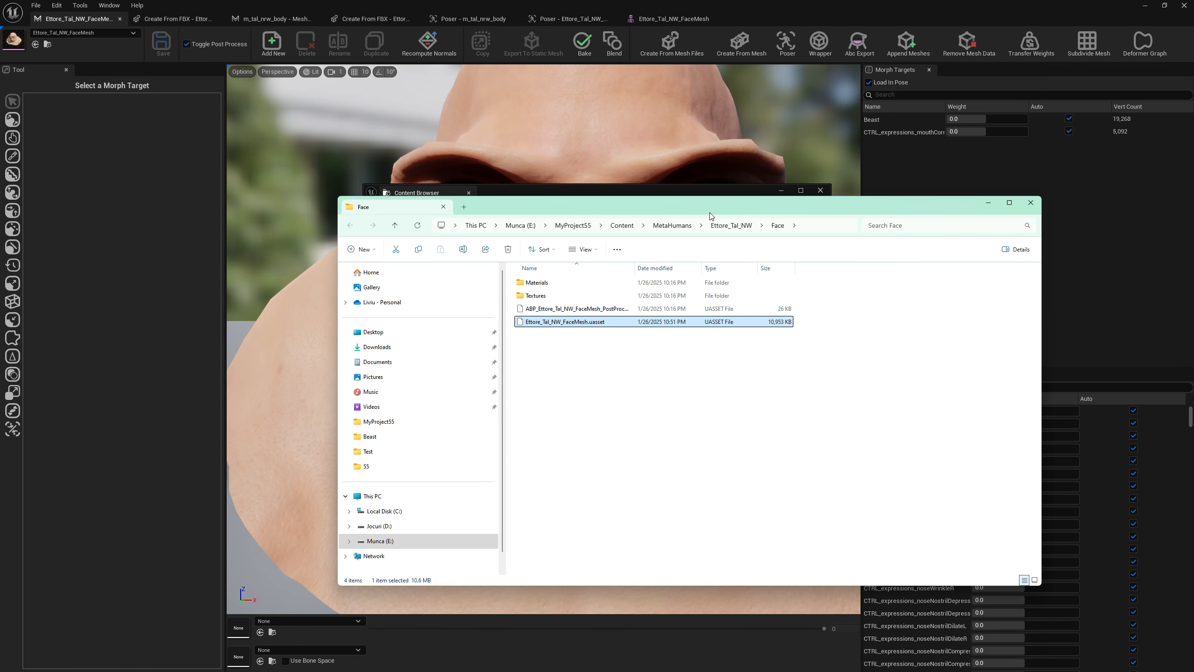
left_click_drag(714, 209, 1193, 229)
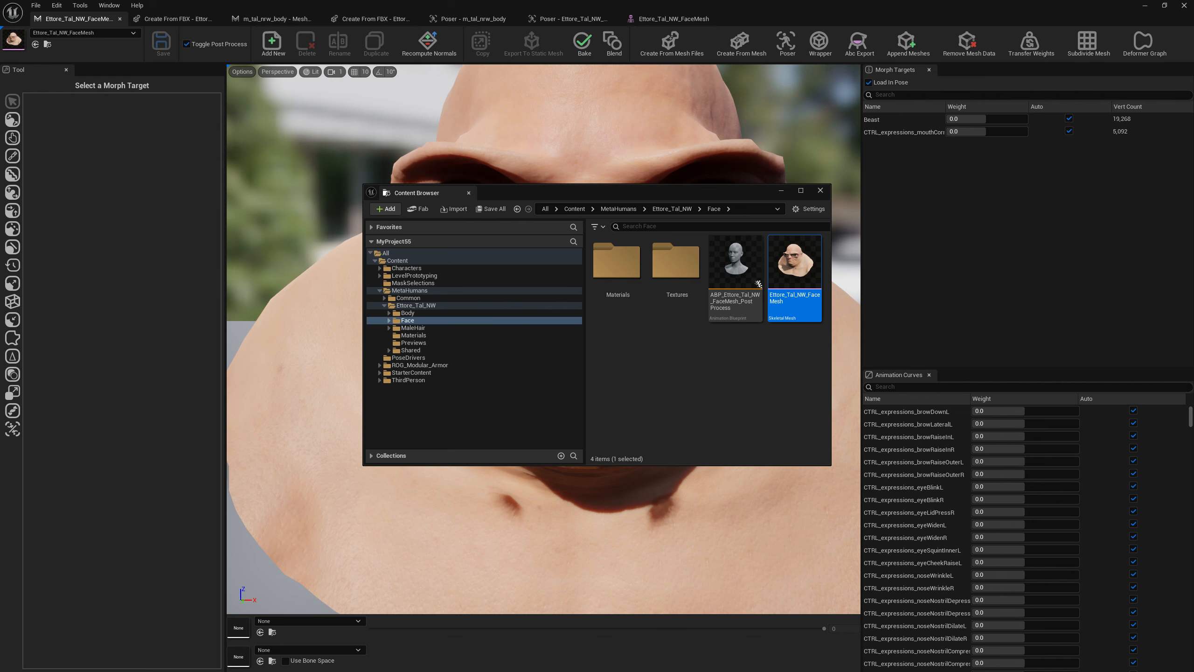
Open the CustomMetaHuman folder inside the FortniteTest plugin's Content folder in File Explorer
left_click_drag(1193, 273, 699, 234)
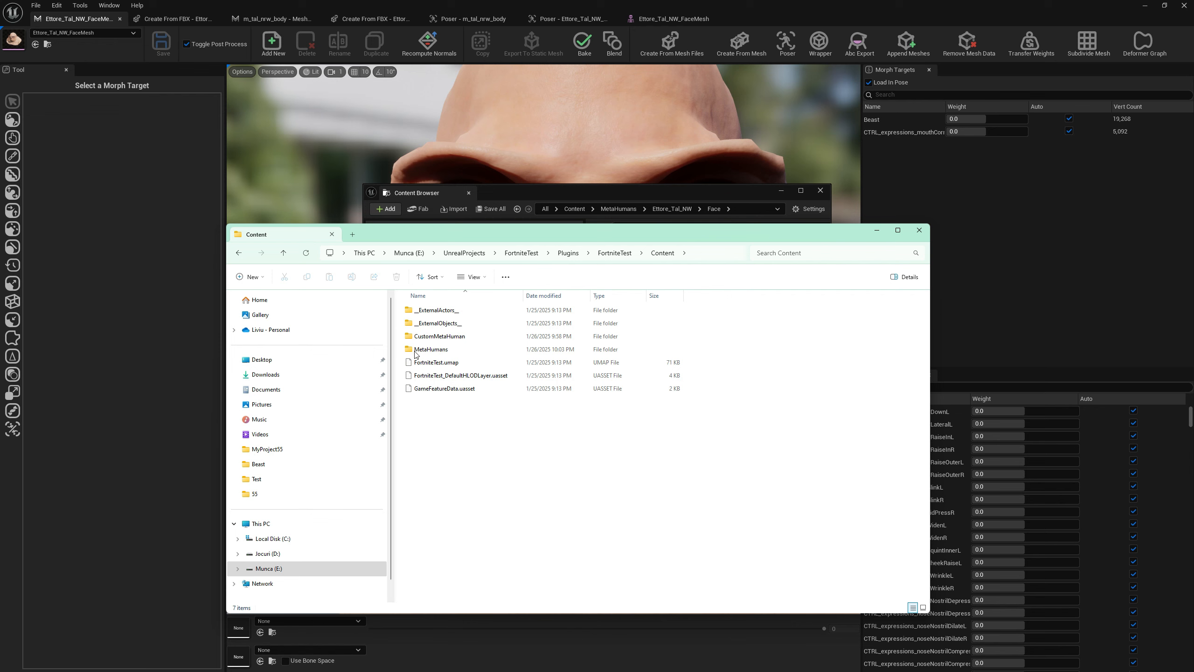
double_click(459, 338)
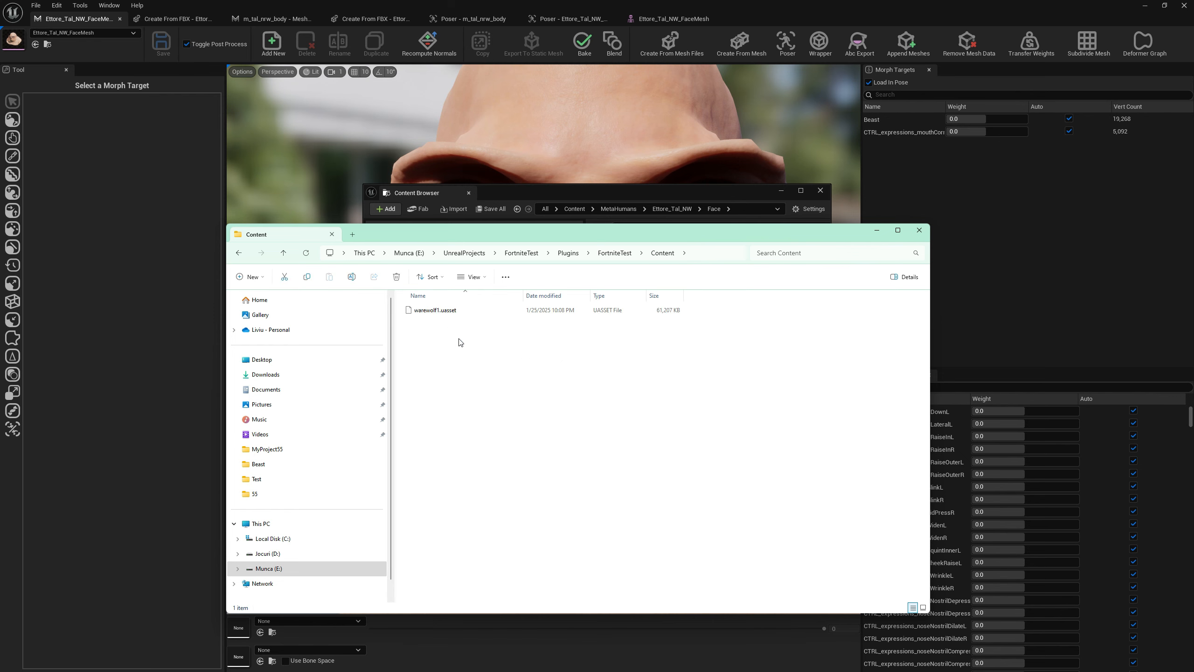
left_click_drag(701, 229, 660, 296)
Copy Ettore_Tal_NW_FaceMesh.uasset from the project's Face folder into the CustomMetaHuman folder, and return to the mesh editor
left_click(781, 244)
right_click(783, 252)
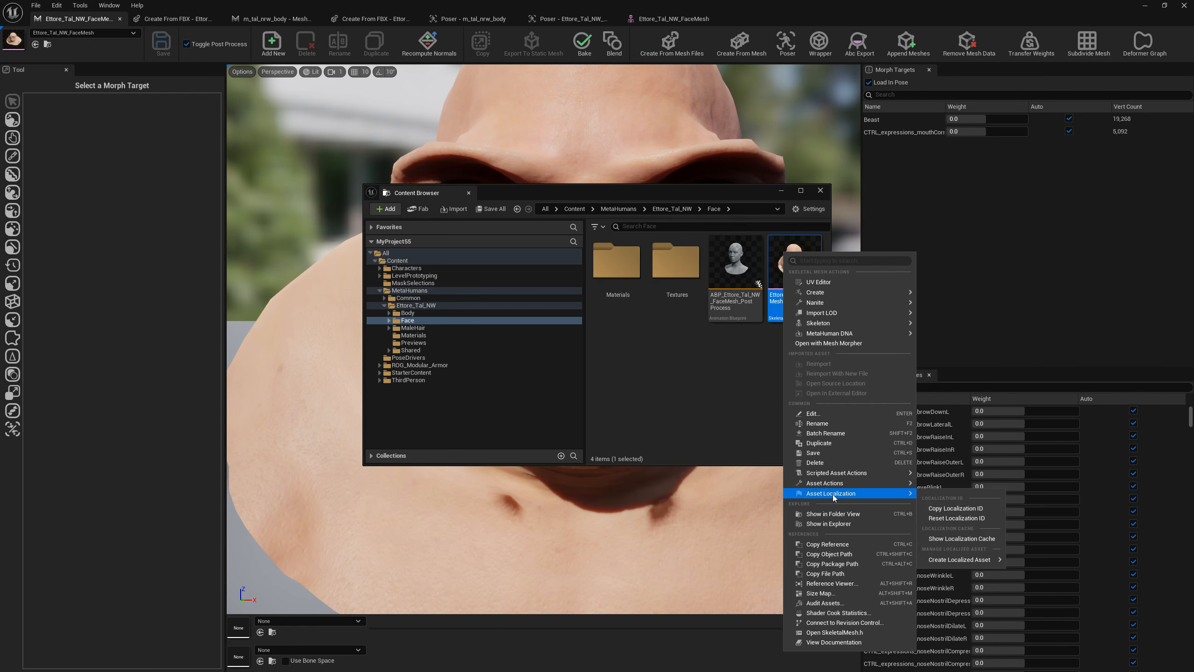
left_click(832, 523)
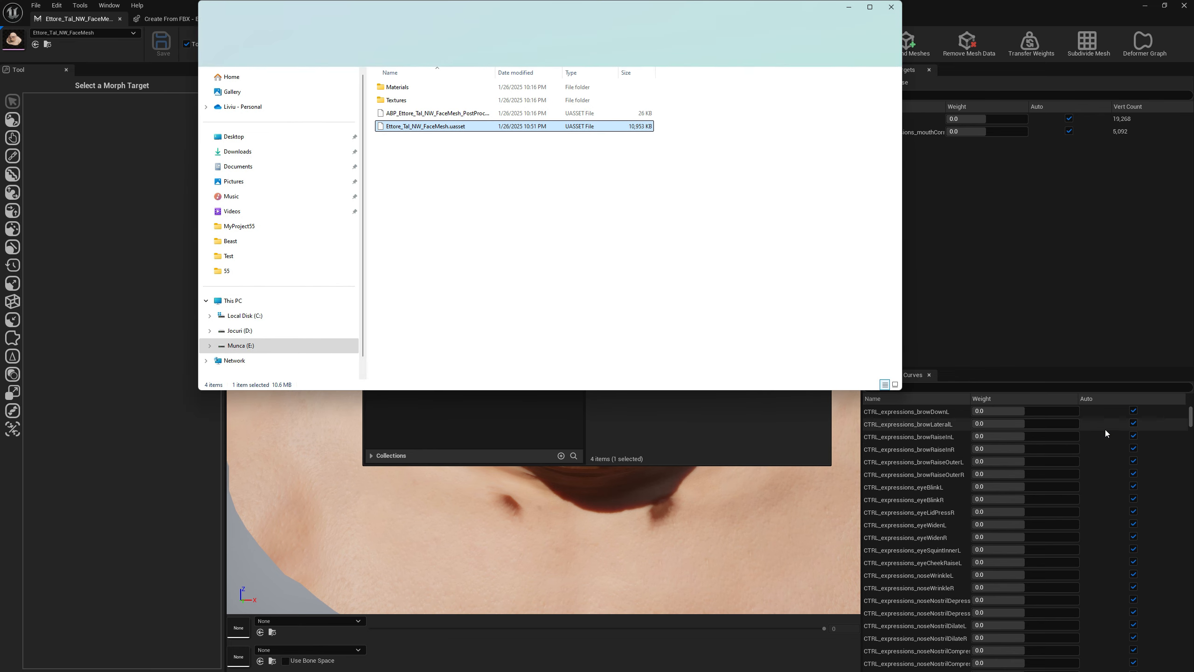
left_click(494, 188)
left_click(449, 128)
key("ctrl+c")
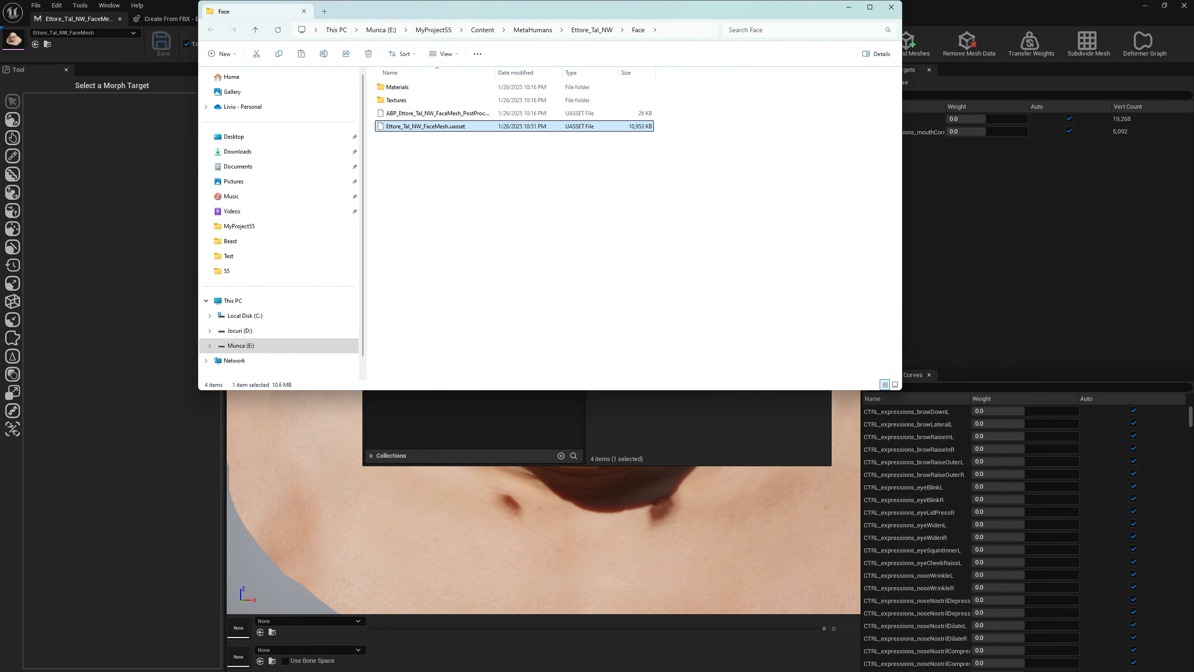
key("alt+Tab")
key("ctrl+v")
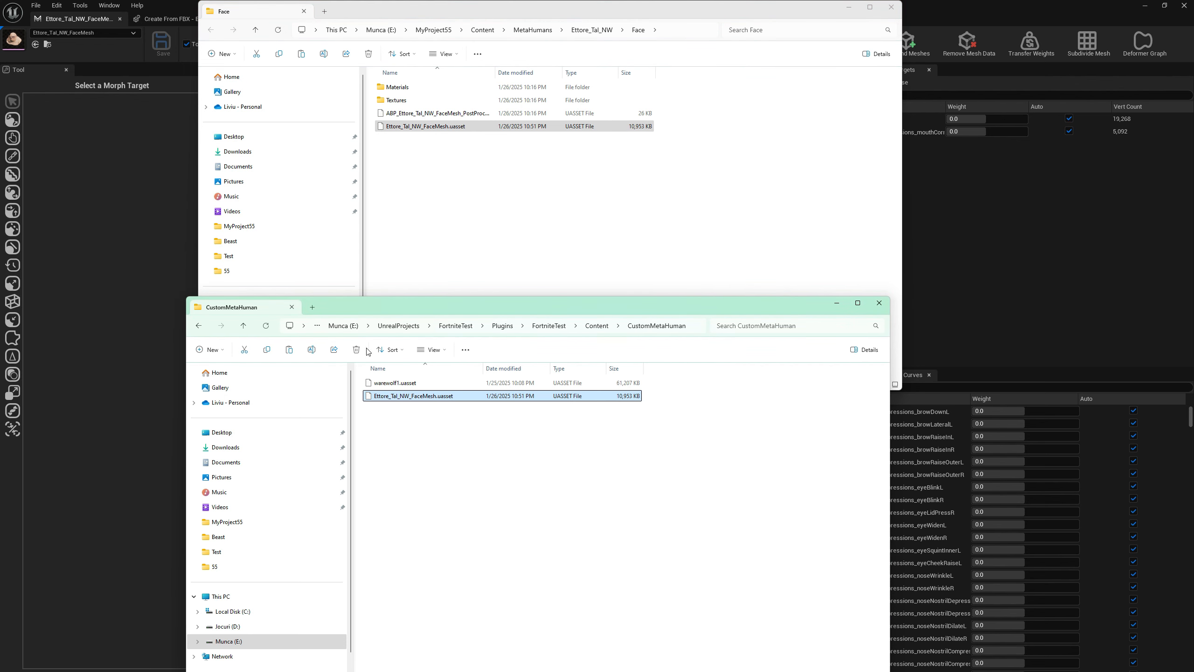
left_click(117, 194)
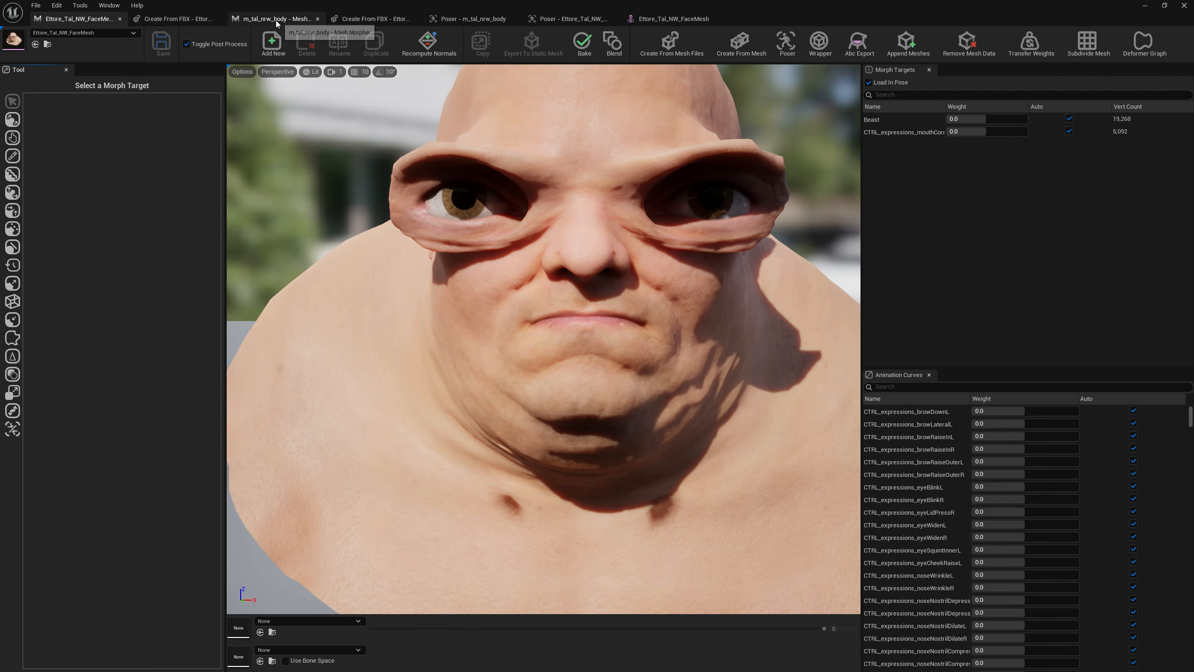
Locate the m_tal_nrw_body asset in the project content and show its file in File Explorer
left_click(273, 18)
left_click(47, 44)
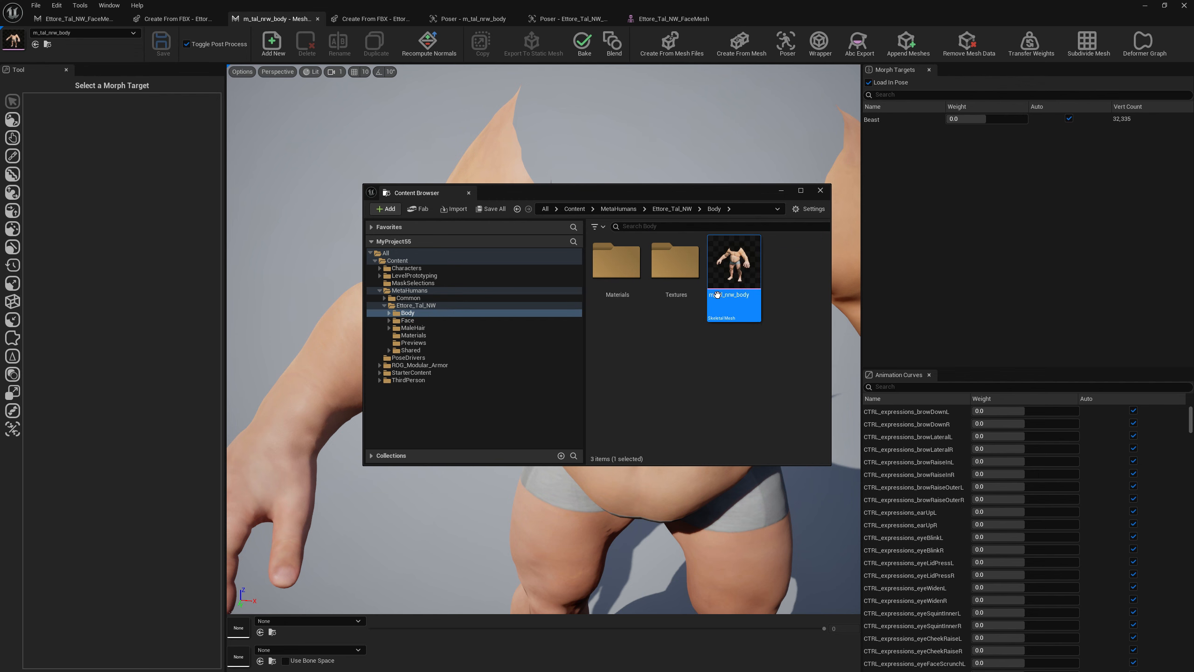
right_click(742, 270)
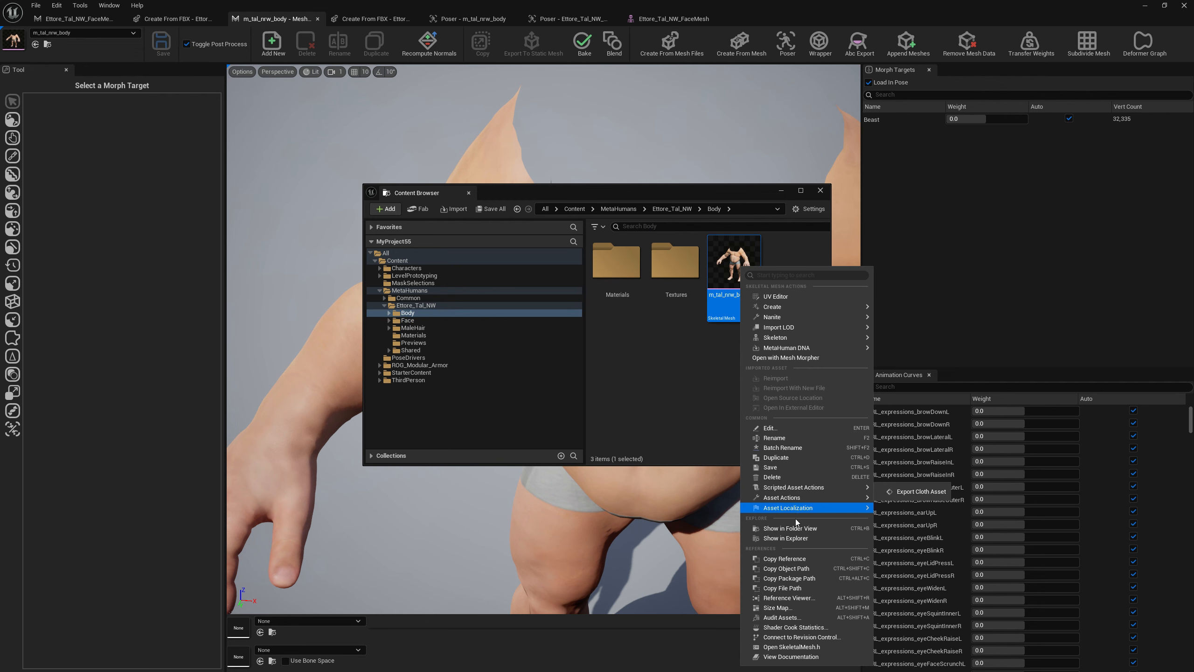
left_click(795, 539)
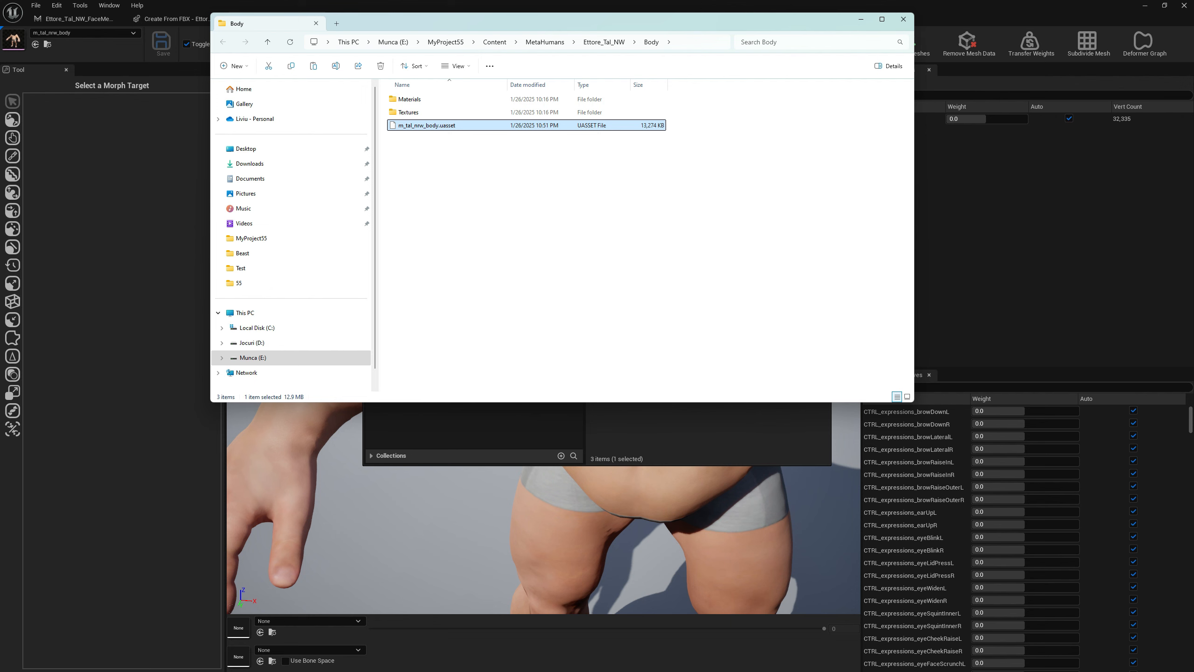
Copy m_tal_nrw_body.uasset from the project's Body folder into the FortniteTest plugin's CustomMetaHuman folder
key("alt+Tab")
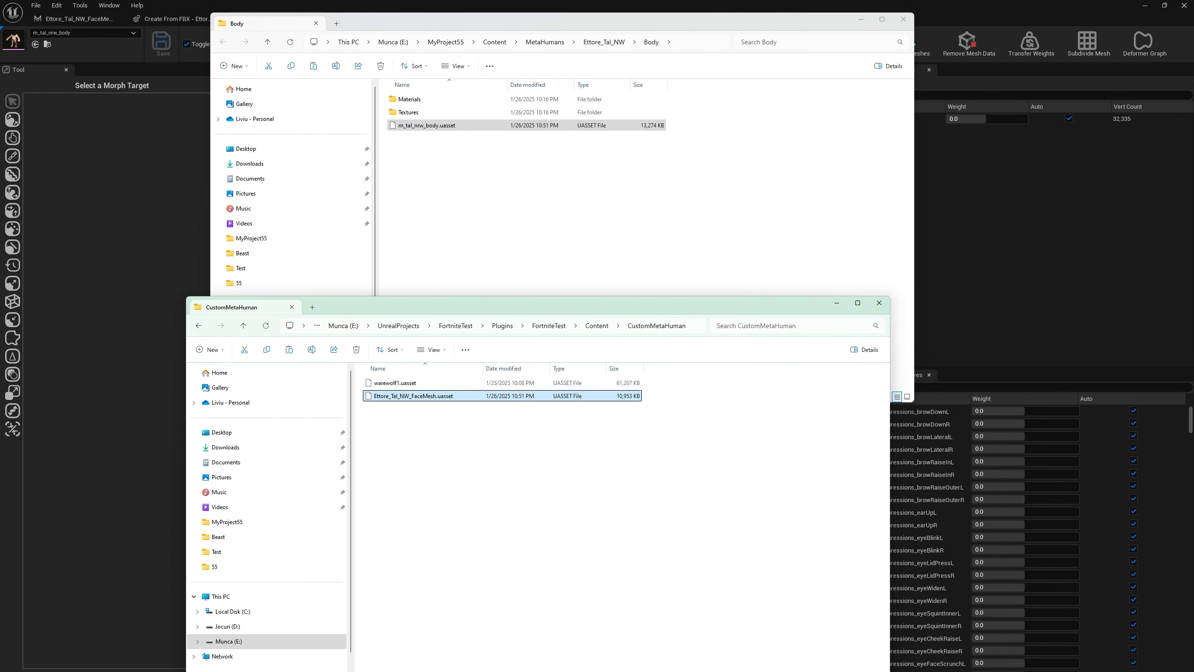
left_click(541, 455)
key("ctrl+v")
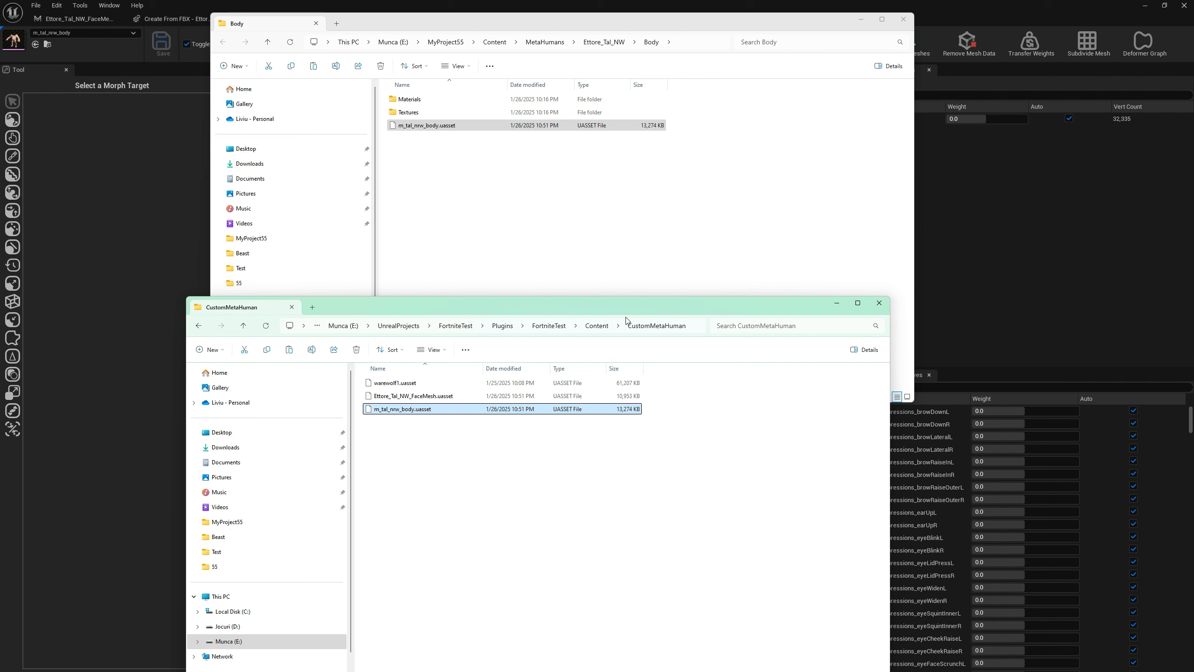
left_click(497, 474)
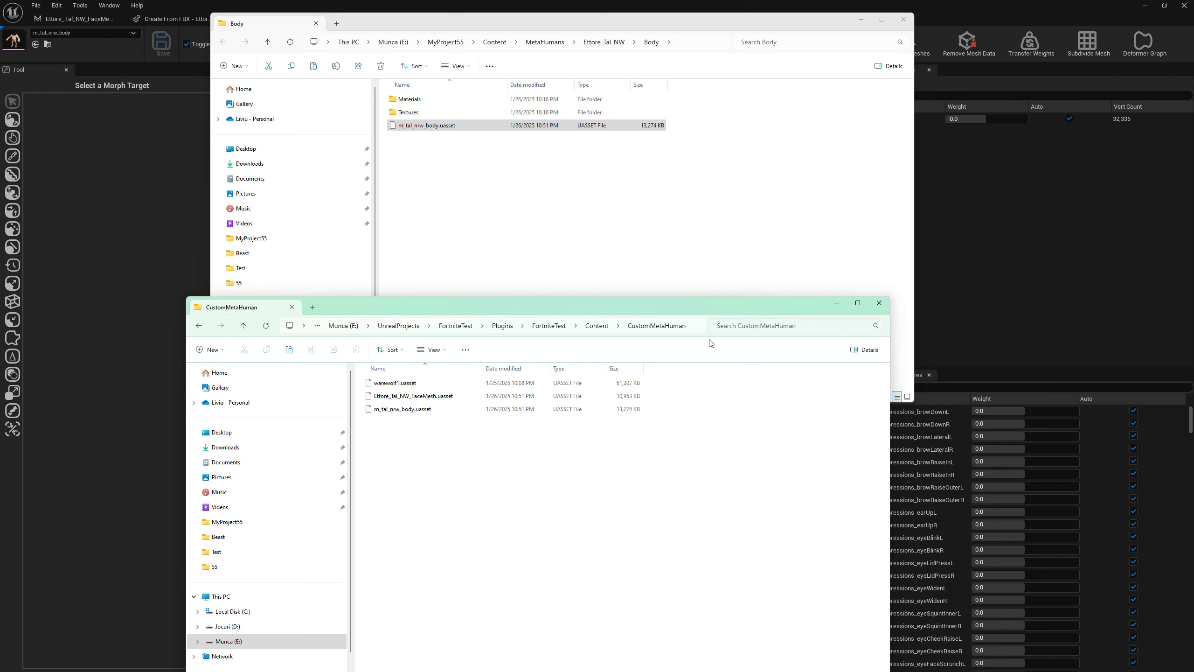
left_click(866, 19)
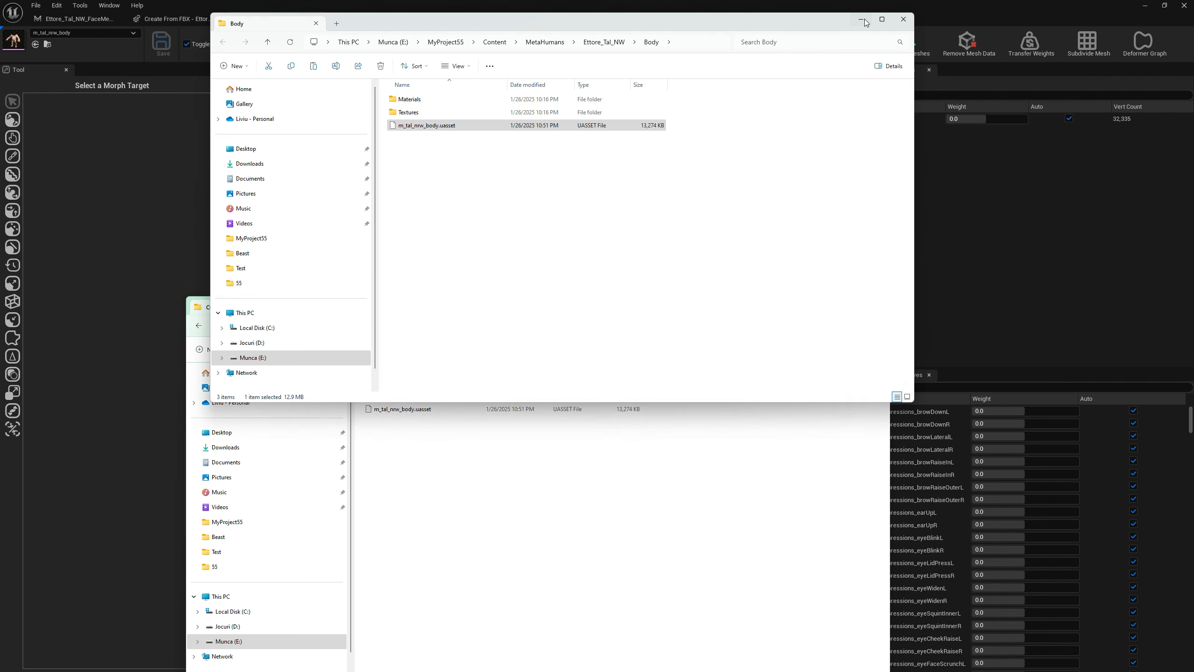
Switch to the FortniteTest editor, close the MetaHuman Importer, and open the BP_Ettore_Tal_NW blueprint in a maximized window
left_click(1065, 5)
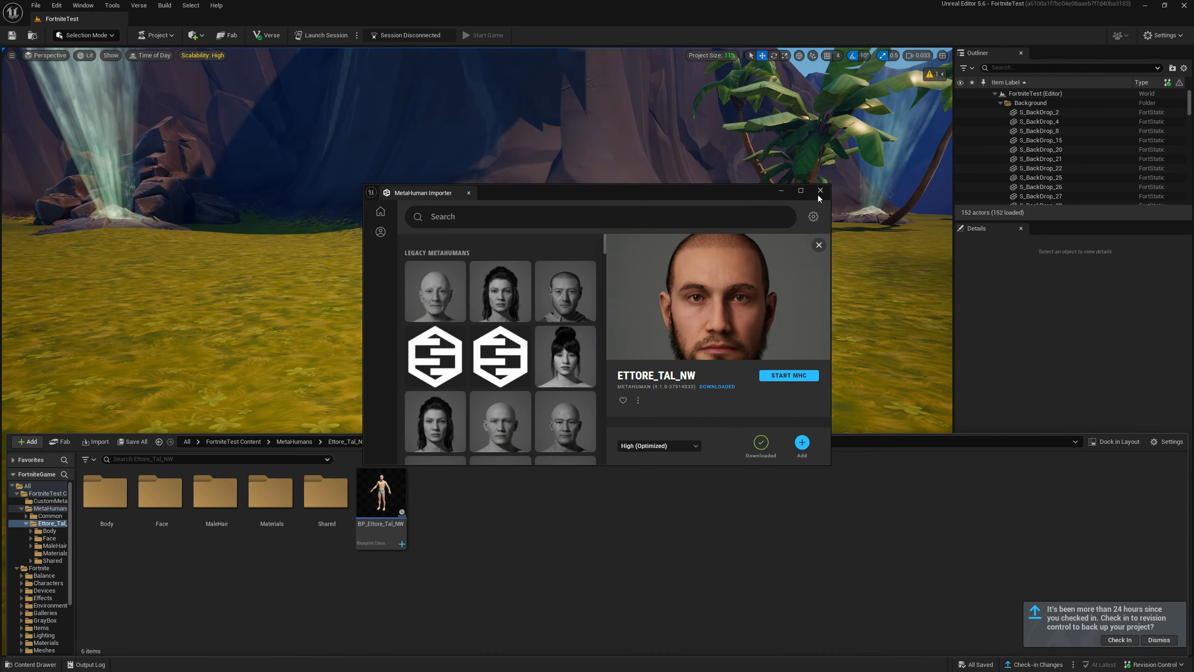
left_click(820, 192)
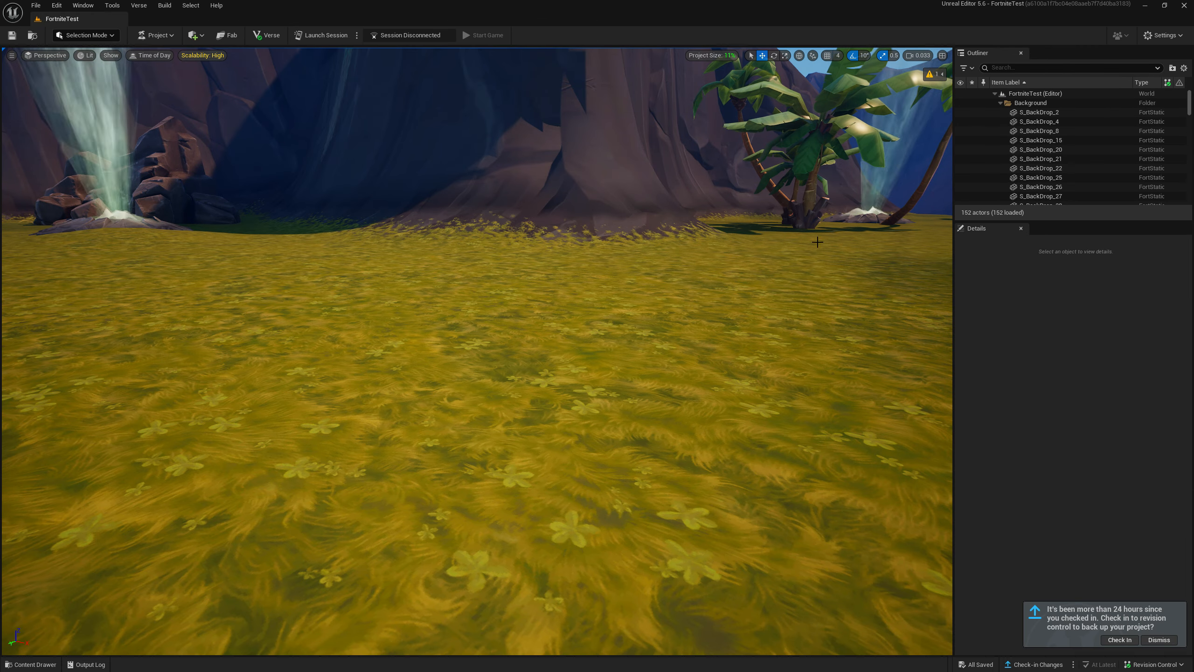
left_click(31, 664)
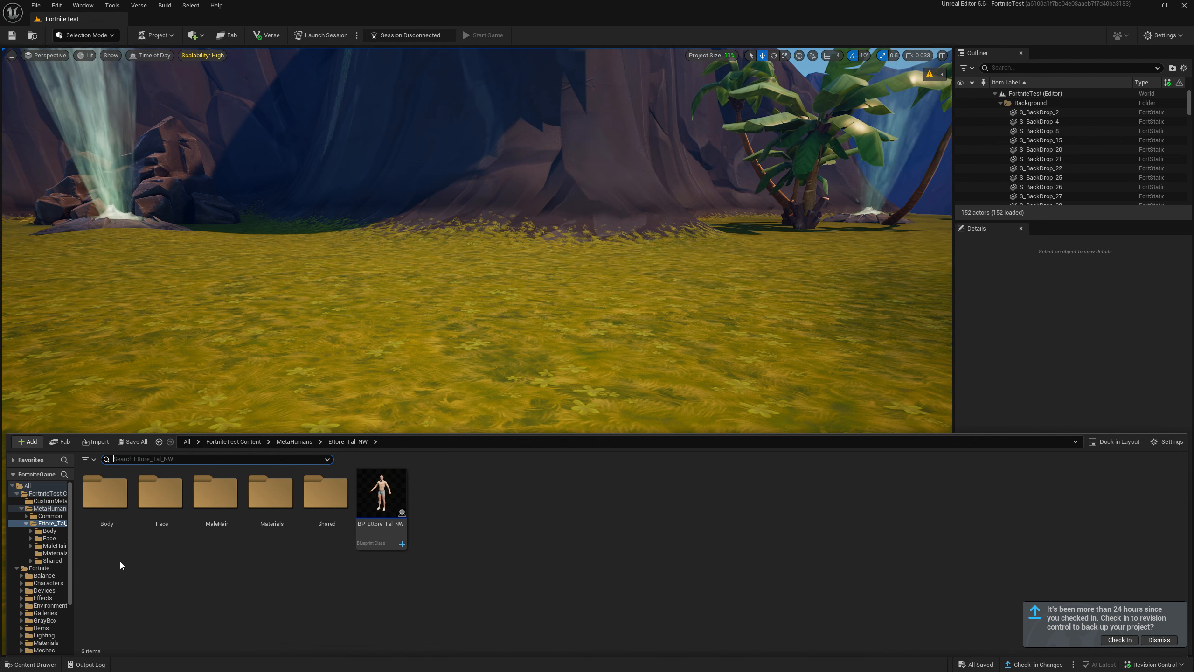
left_click(376, 500)
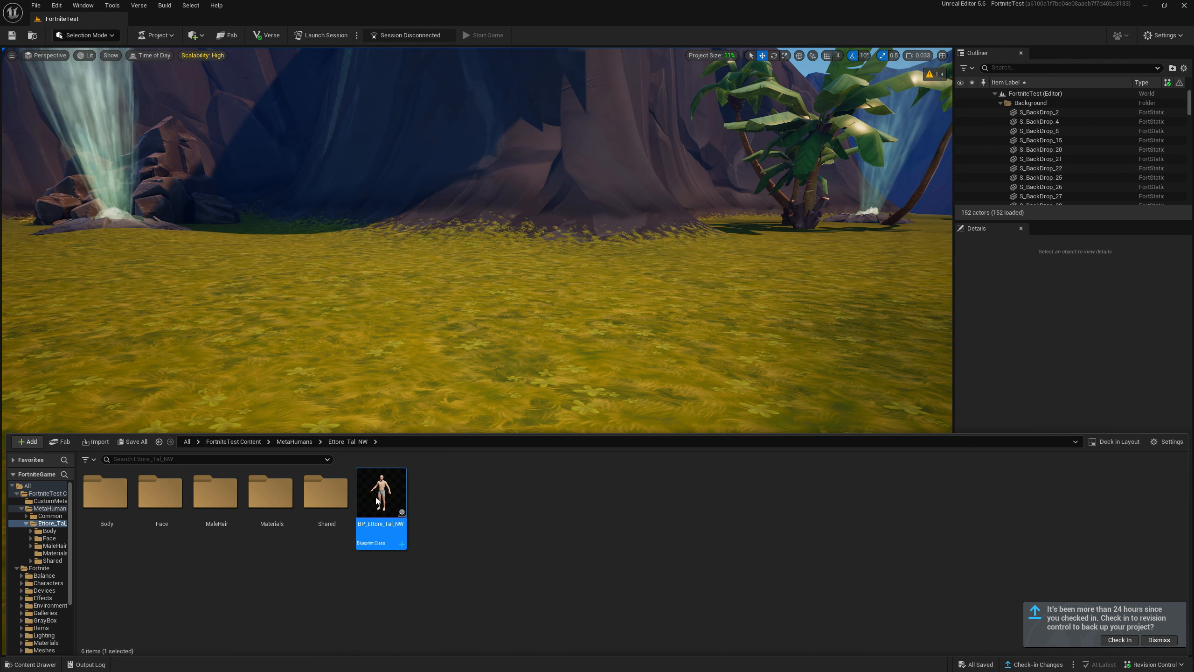
double_click(376, 500)
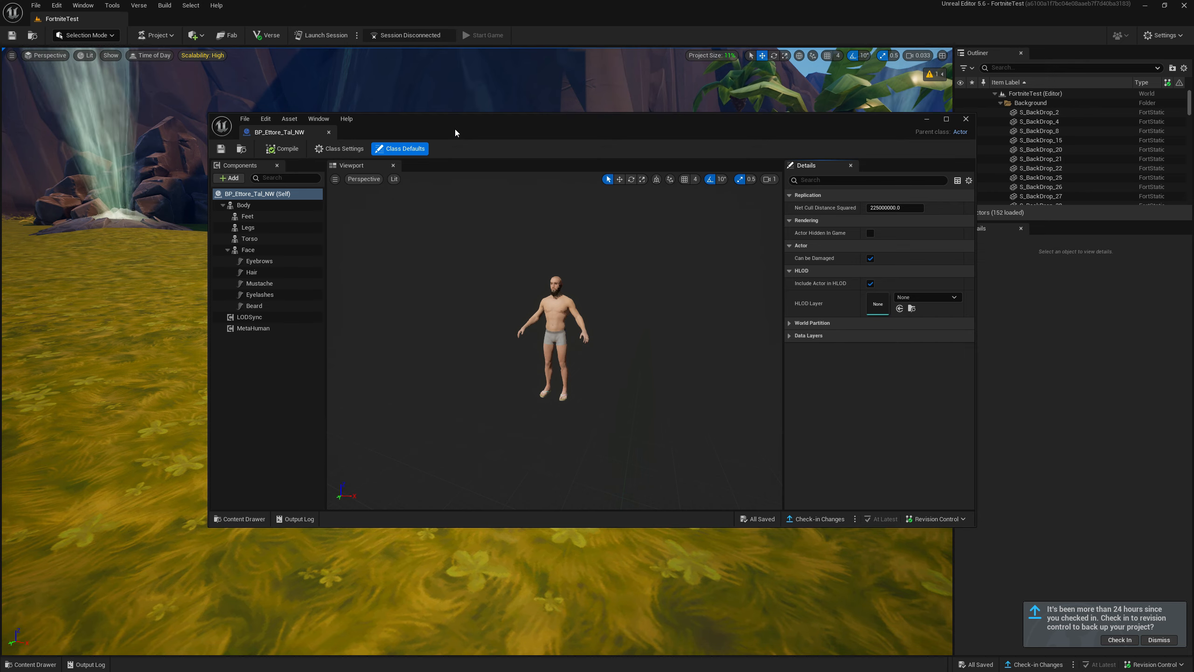
double_click(455, 128)
Open the Eyebrows component's Eyebrows_M_FlatThick groom and set its Curve Decimation and Vertex Decimation to 1
left_click(59, 149)
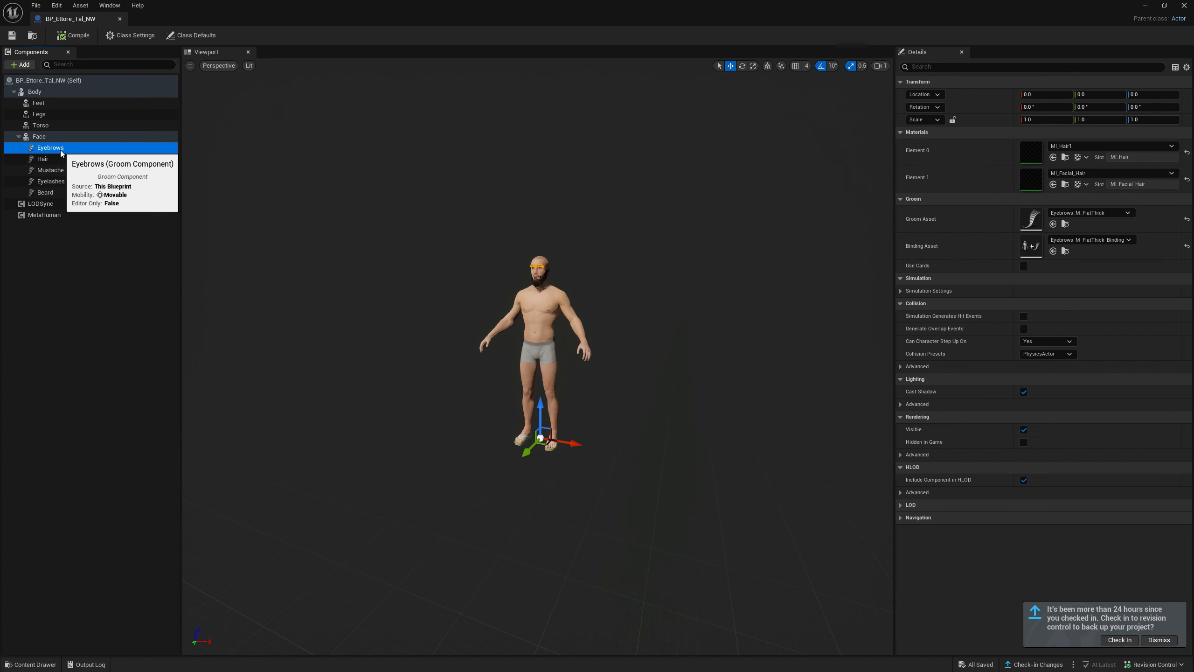
double_click(1036, 222)
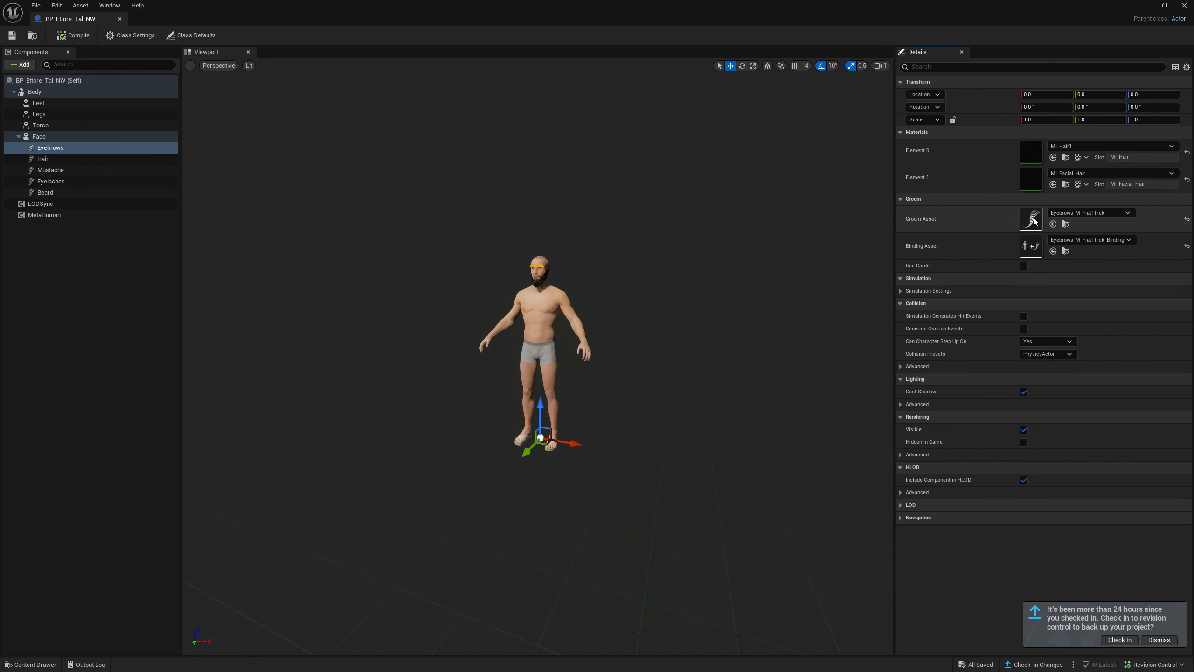
left_click(1014, 204)
type("1")
key("Return")
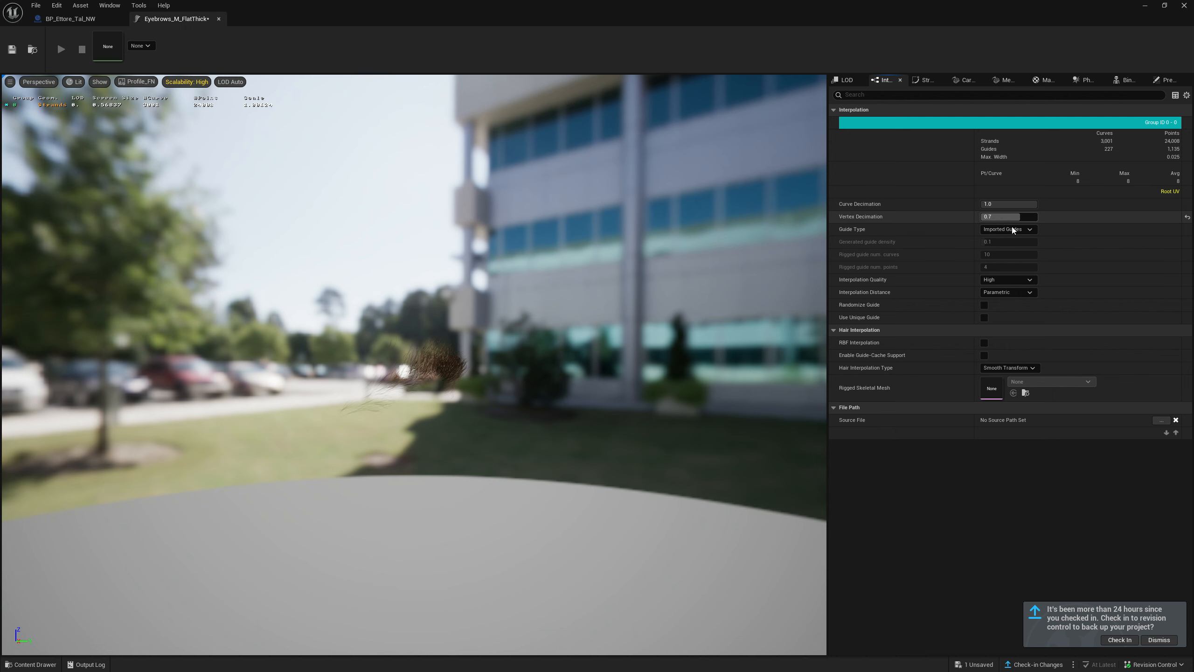
left_click(1011, 217)
type("1")
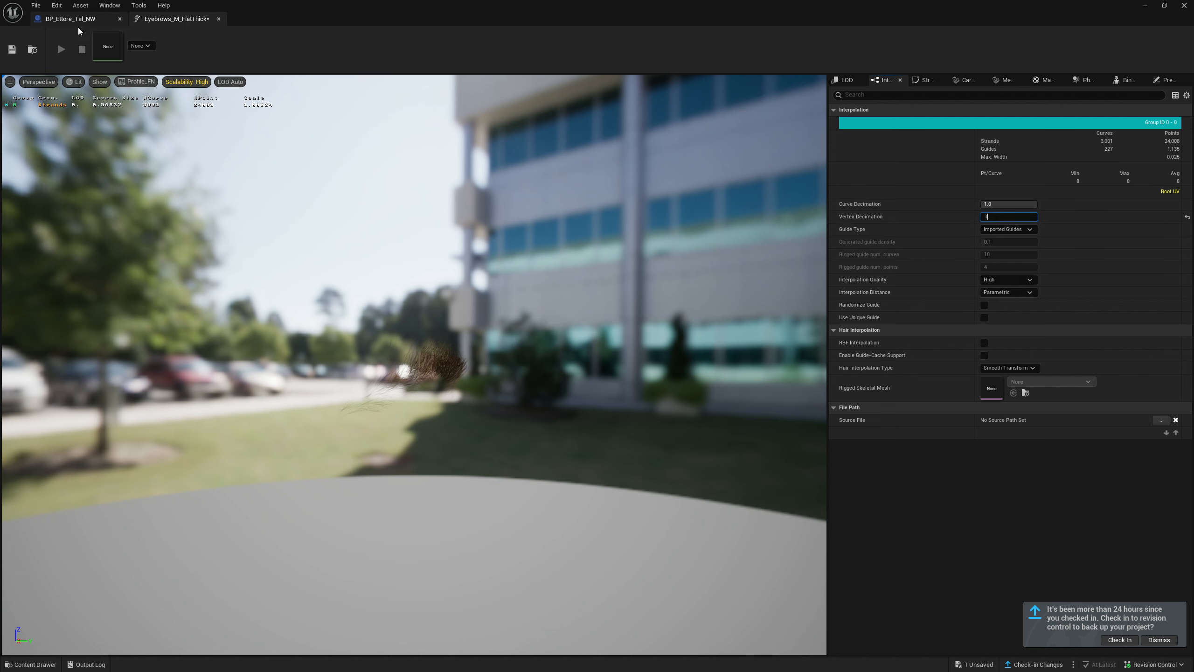
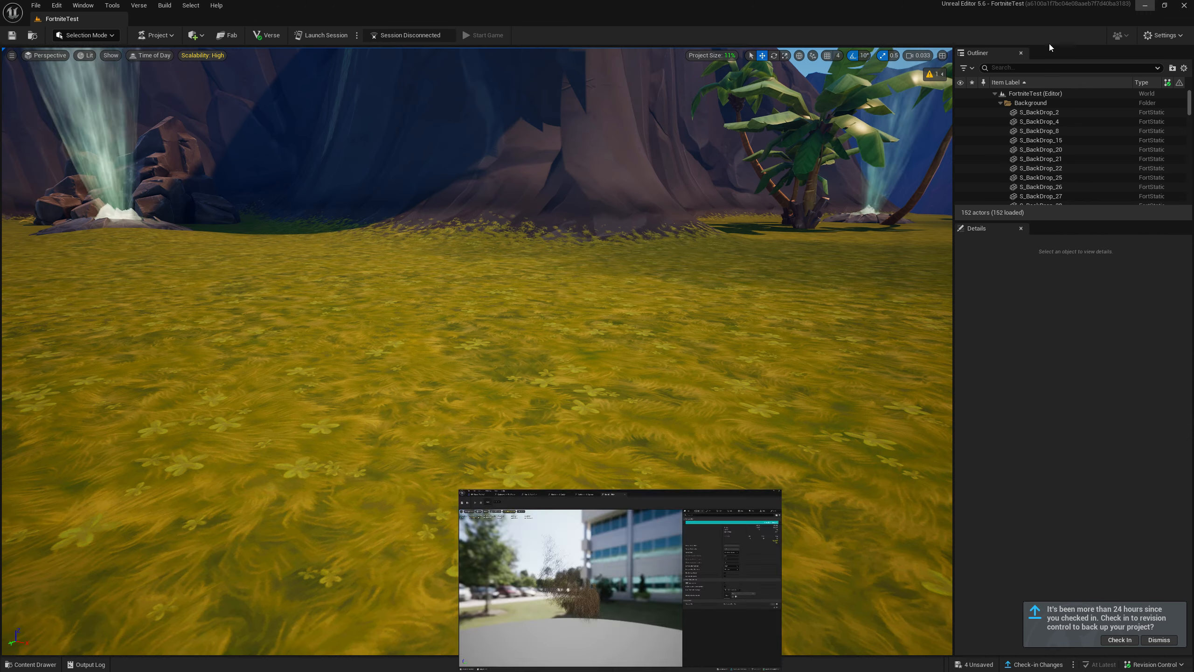
Save all modified FortniteTest content, reopen the BP_Ettore_Tal_NW blueprint, and return to the level editor
left_click(31, 664)
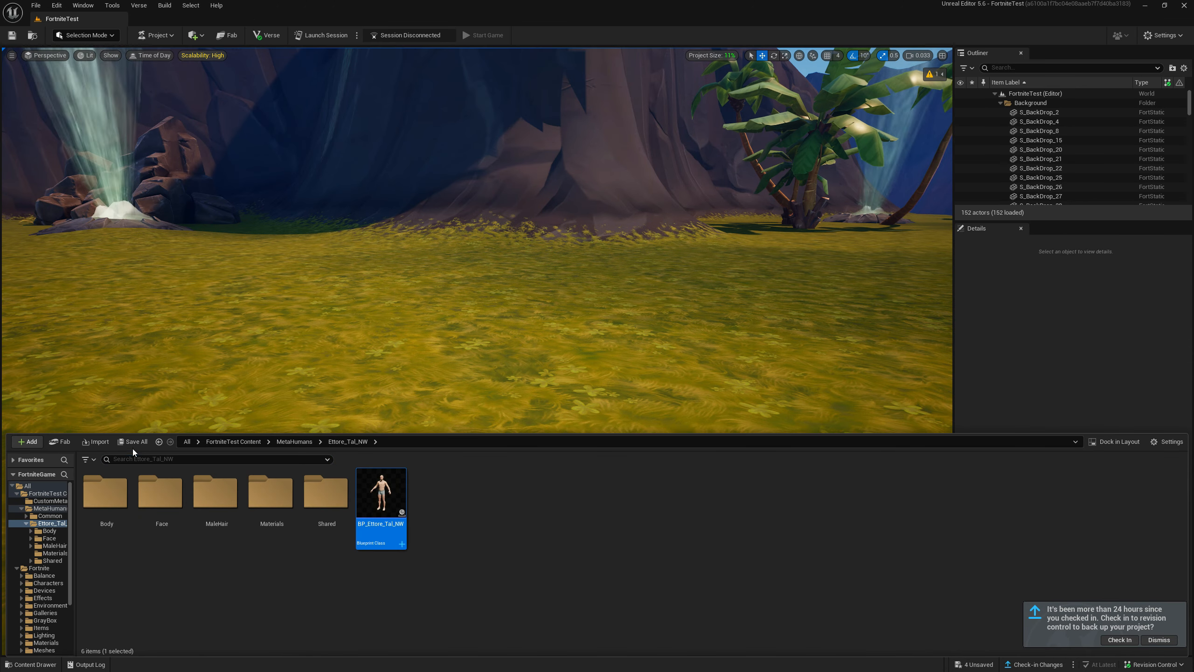
left_click(133, 442)
left_click(670, 445)
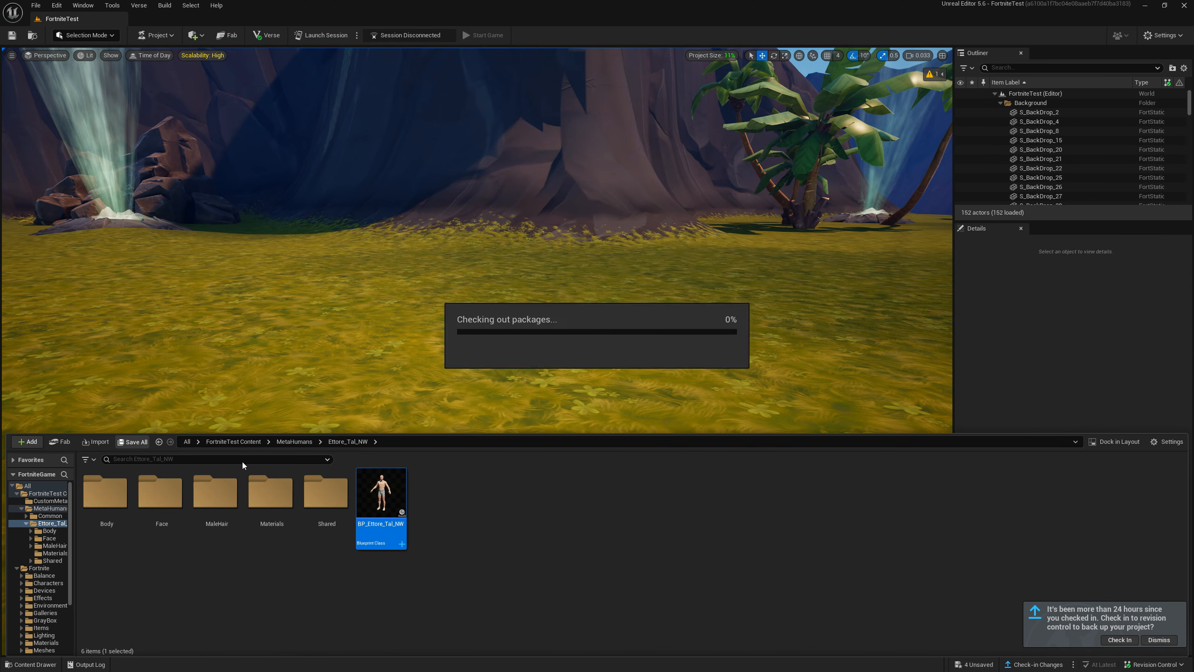
double_click(396, 495)
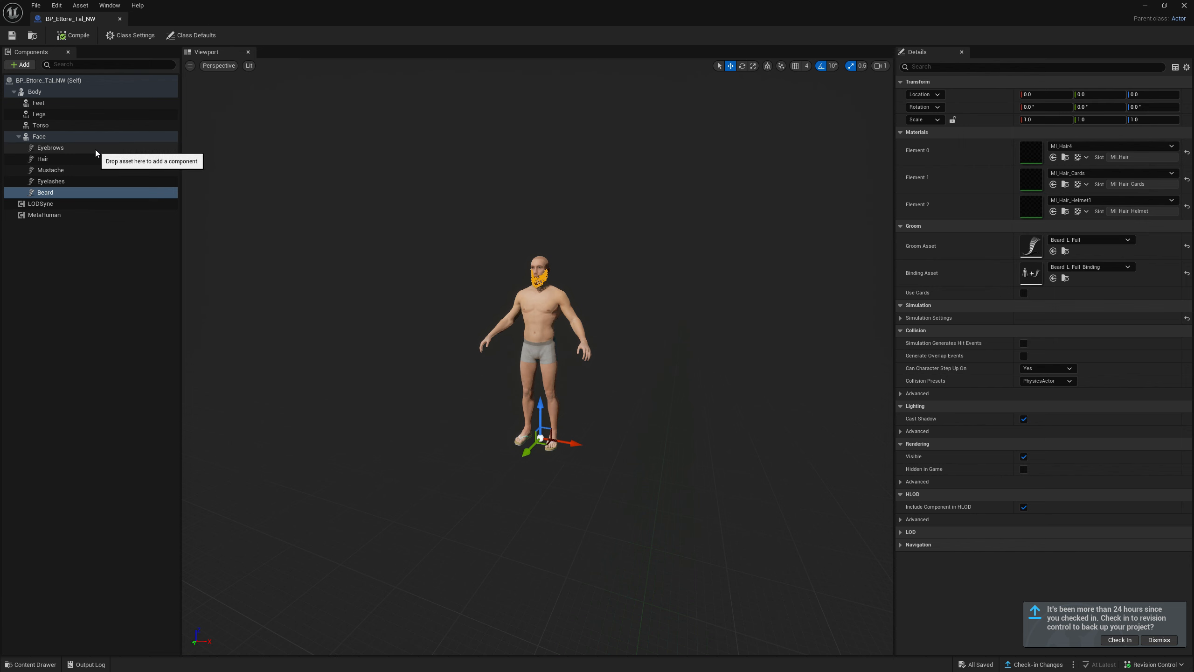
left_click(1144, 5)
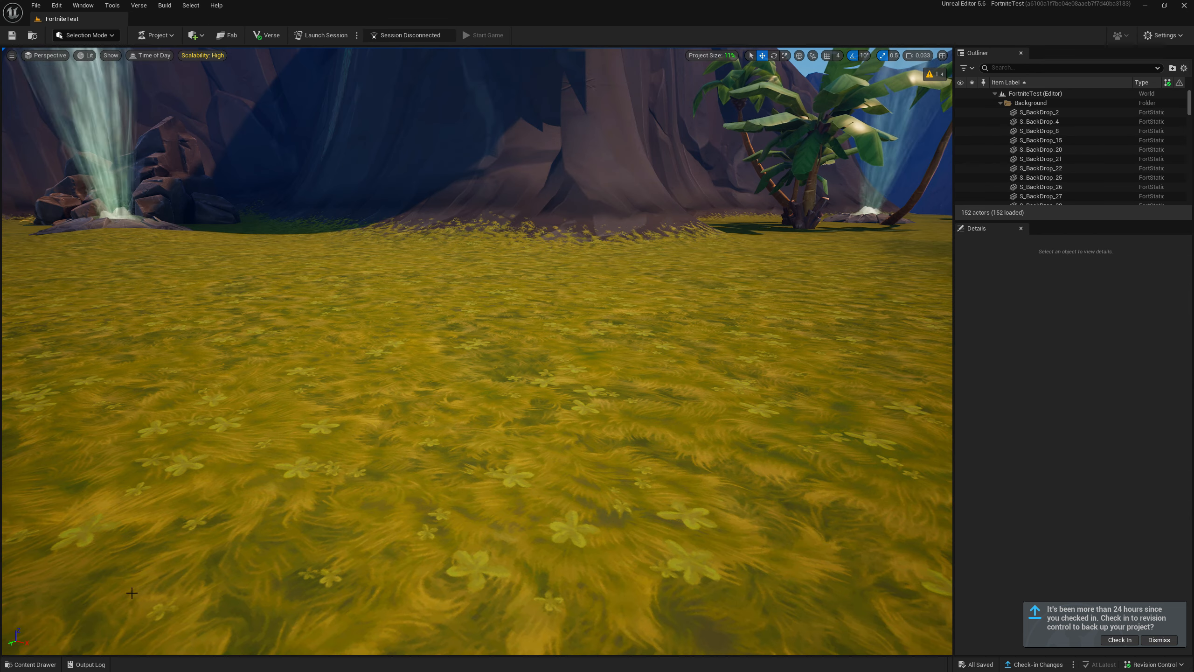
Assign Face_Archetype_Skeleton to the Ettore_Tal_NW_FaceMesh skeletal mesh in the CustomMetaHuman folder
left_click(31, 664)
left_click(51, 501)
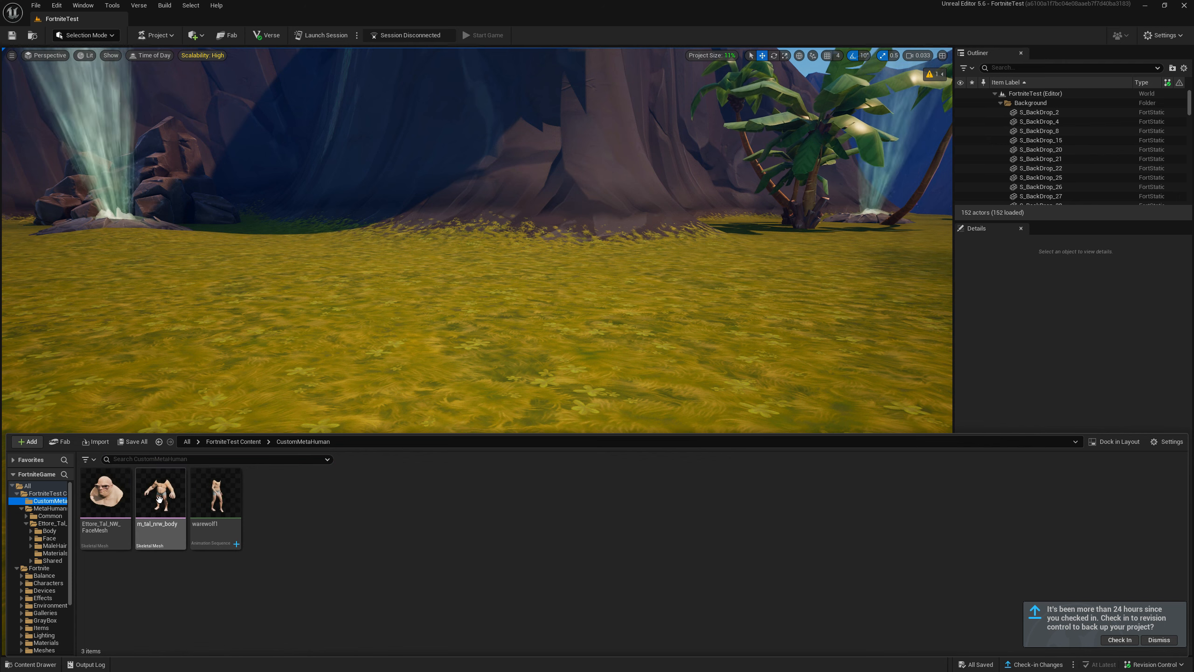
left_click(114, 498)
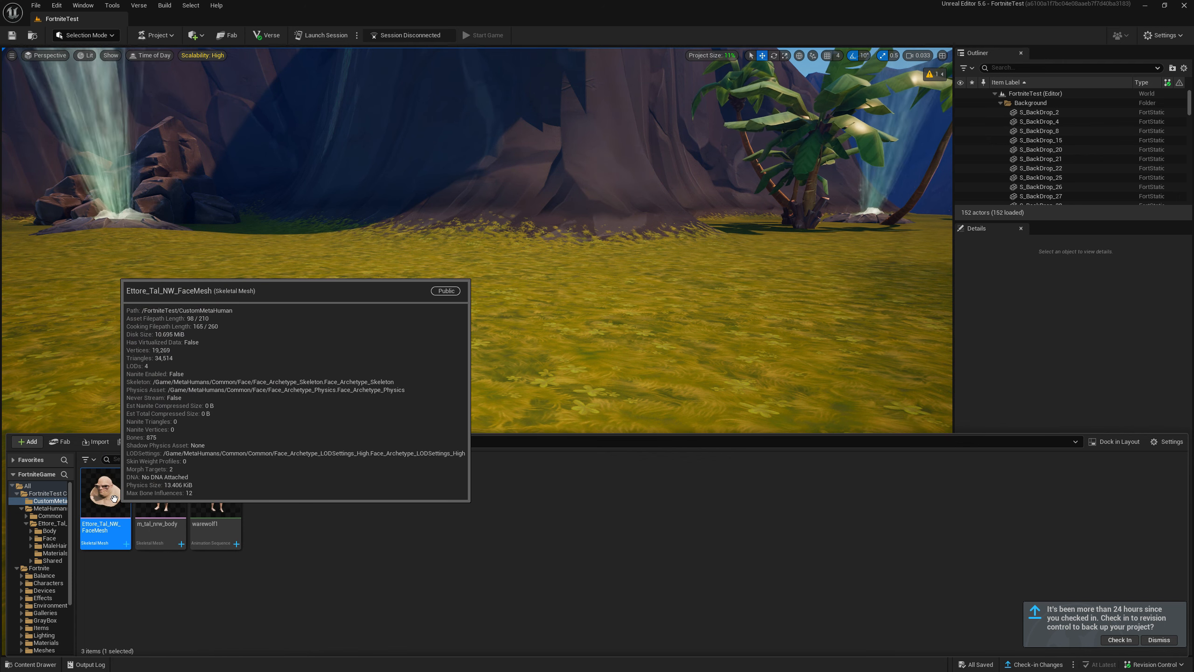
right_click(114, 499)
mouse_move(178, 220)
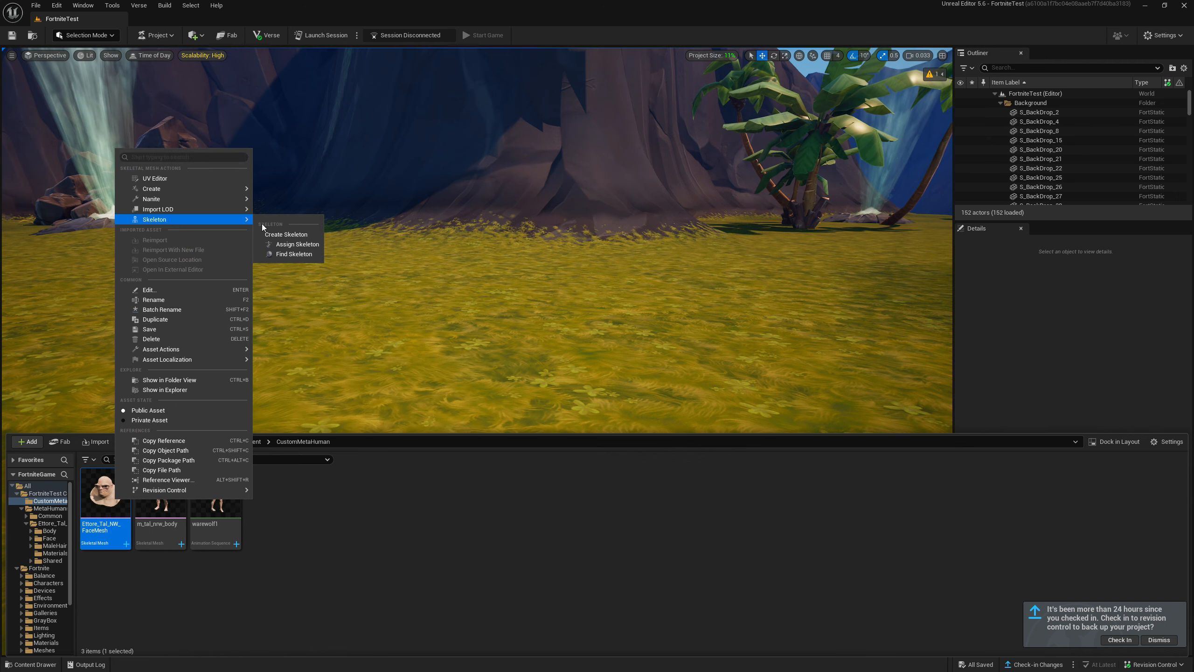
left_click(285, 245)
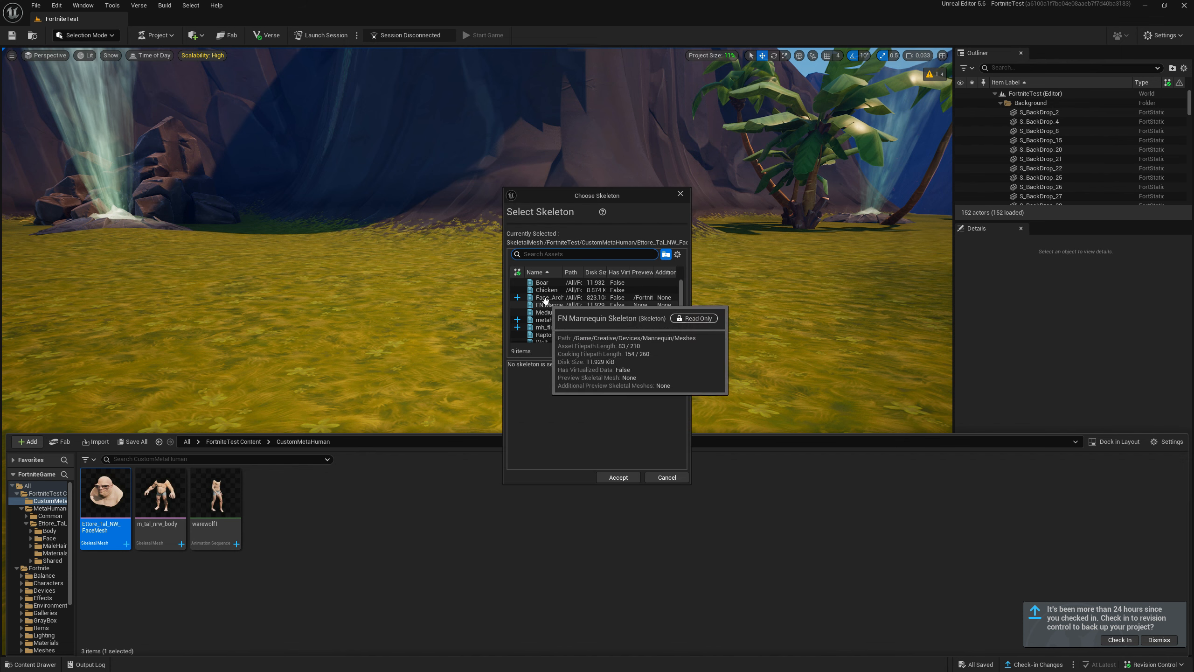
left_click(545, 298)
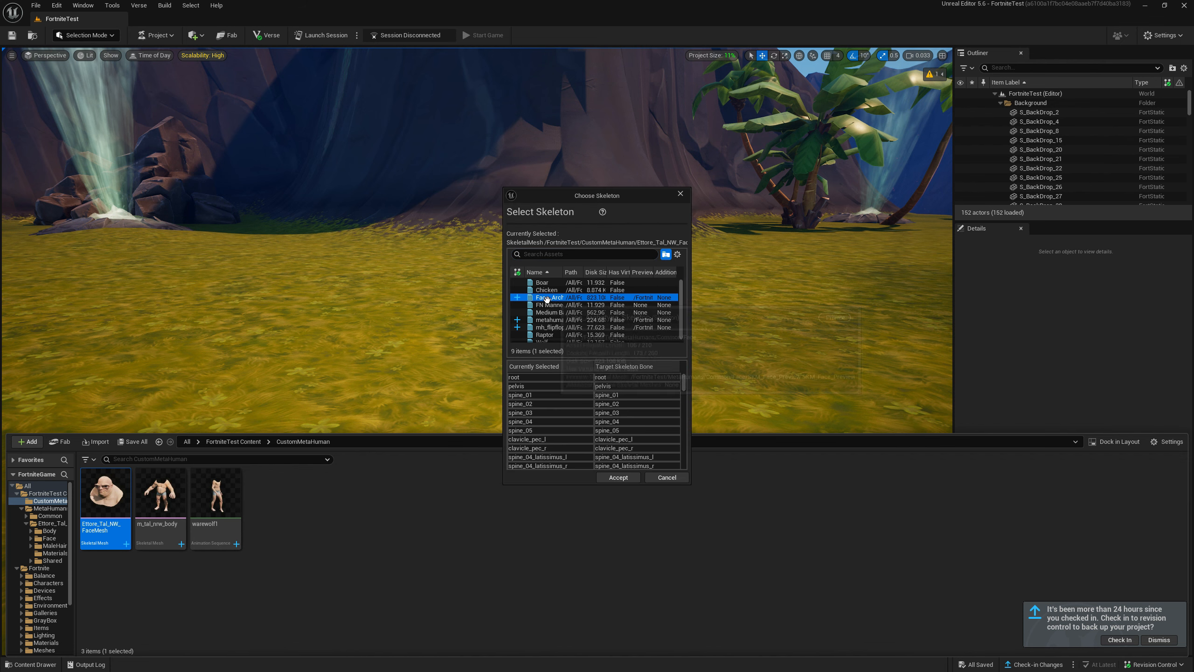
left_click(617, 478)
Assign the metahuman_base_skel skeleton to the m_tal_nrw_body mesh and save all modified content
left_click(165, 502)
right_click(166, 502)
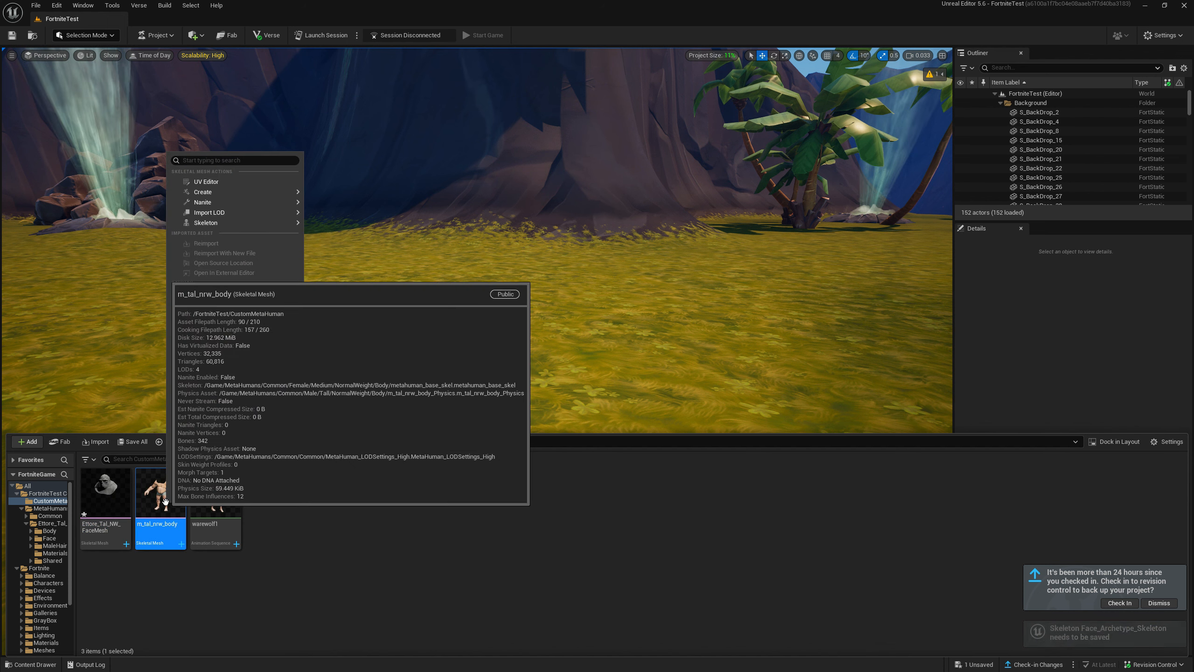
mouse_move(239, 222)
left_click(353, 247)
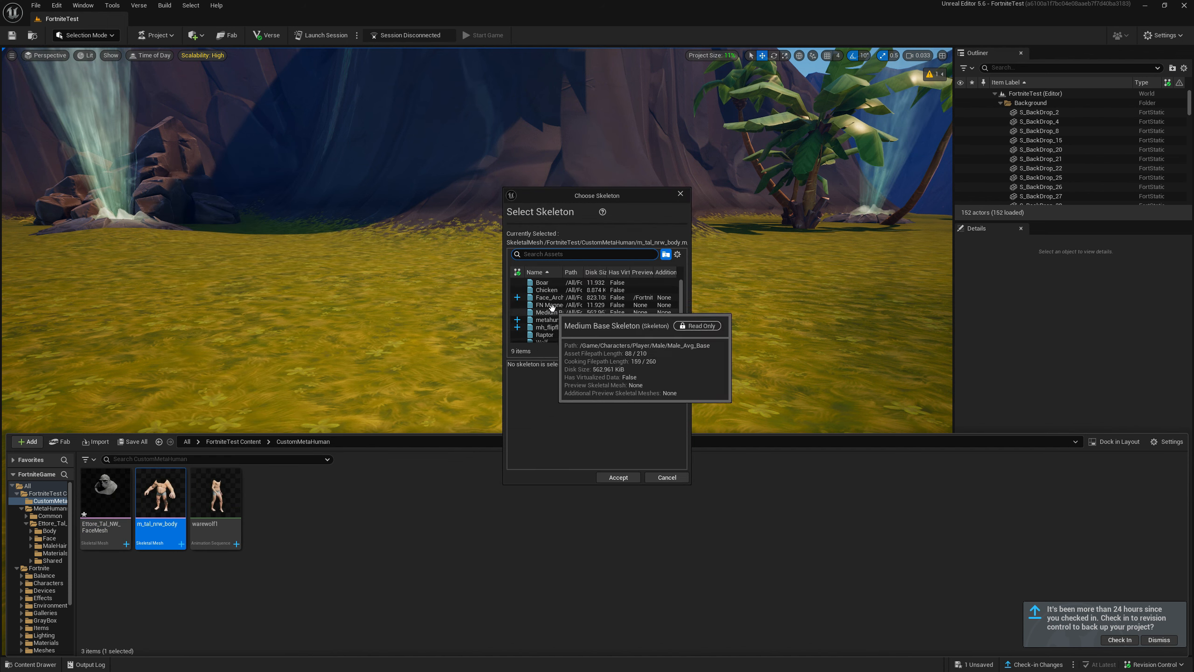
left_click_drag(564, 273, 585, 271)
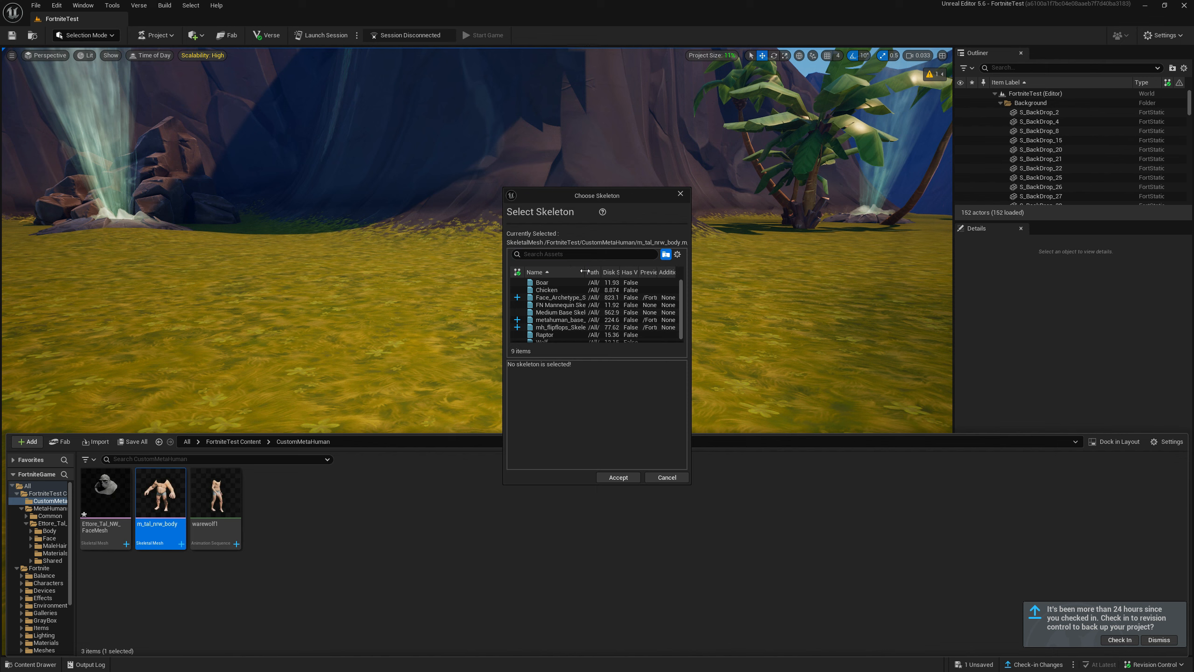
left_click(558, 326)
left_click(618, 477)
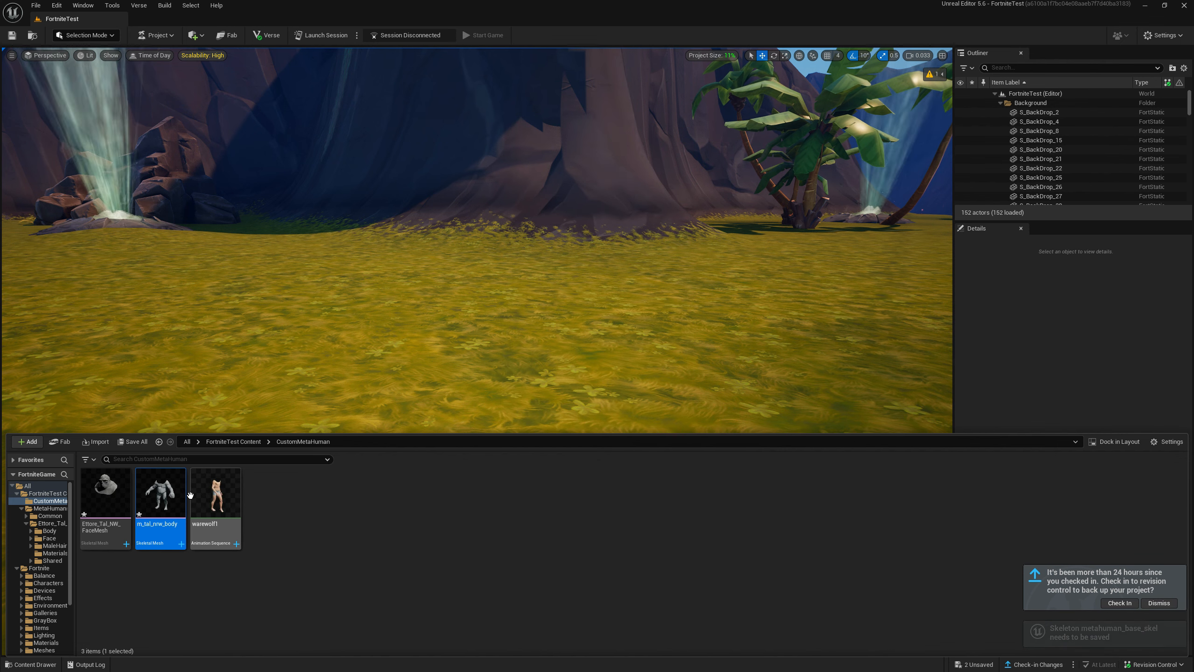
left_click(133, 442)
left_click(667, 443)
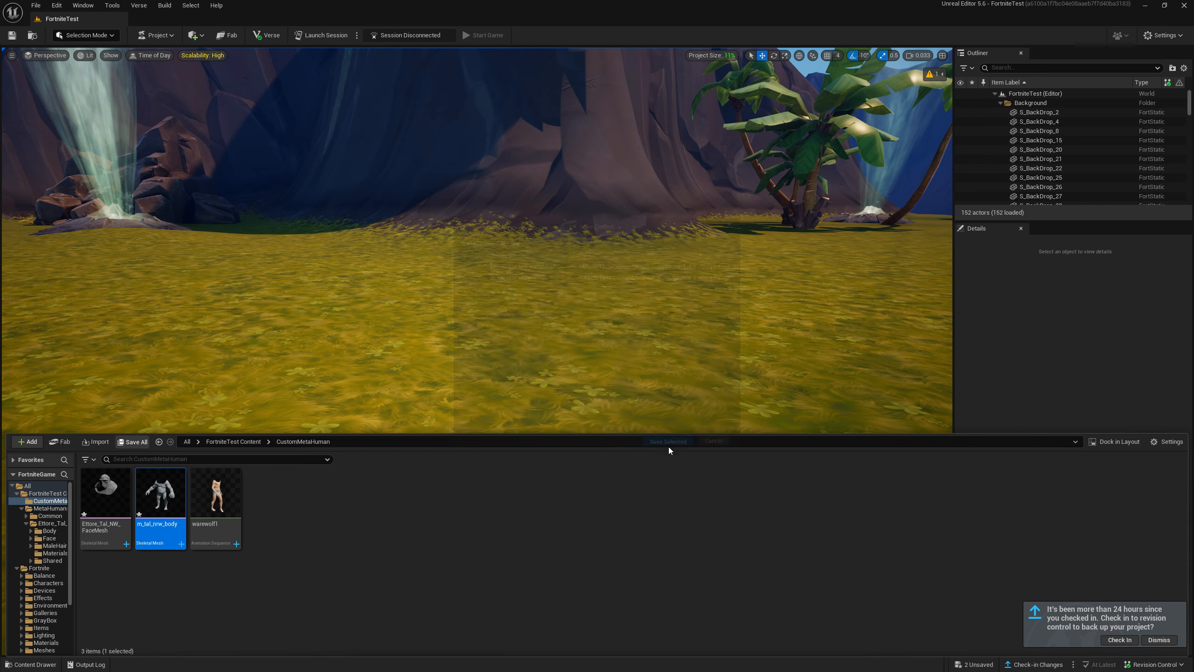
Open Ettore_Tal_NW_FaceMesh and m_tal_nrw_body for editing, and return to the BP_Ettore_Tal_NW blueprint
left_click(123, 504)
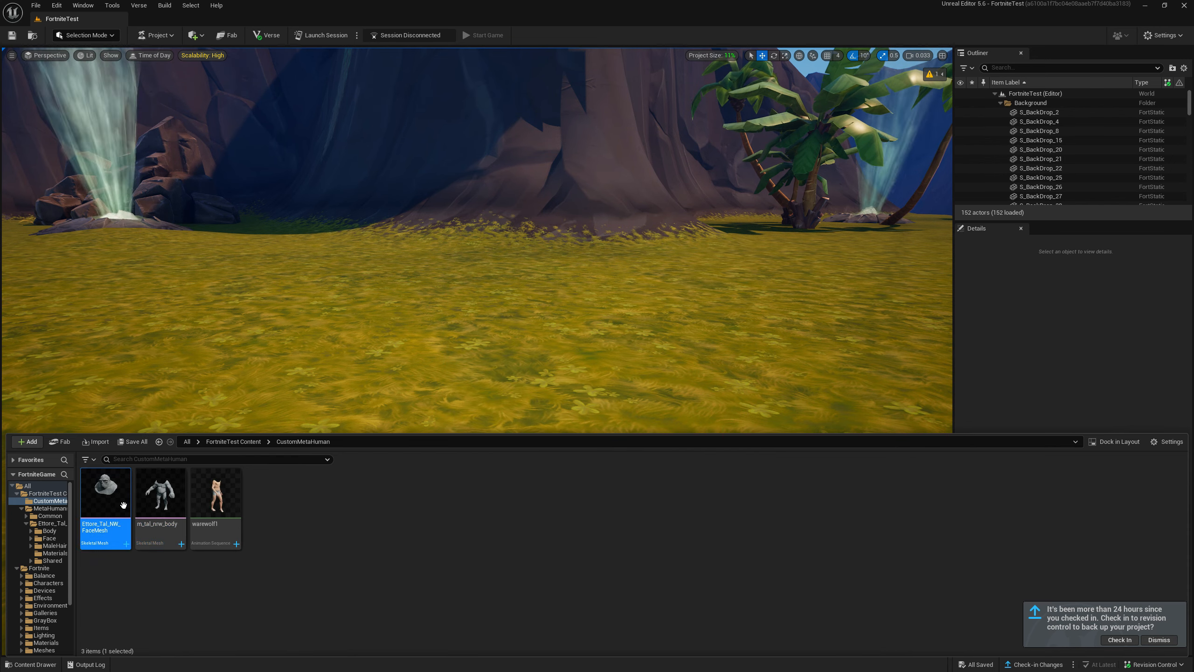
double_click(123, 504)
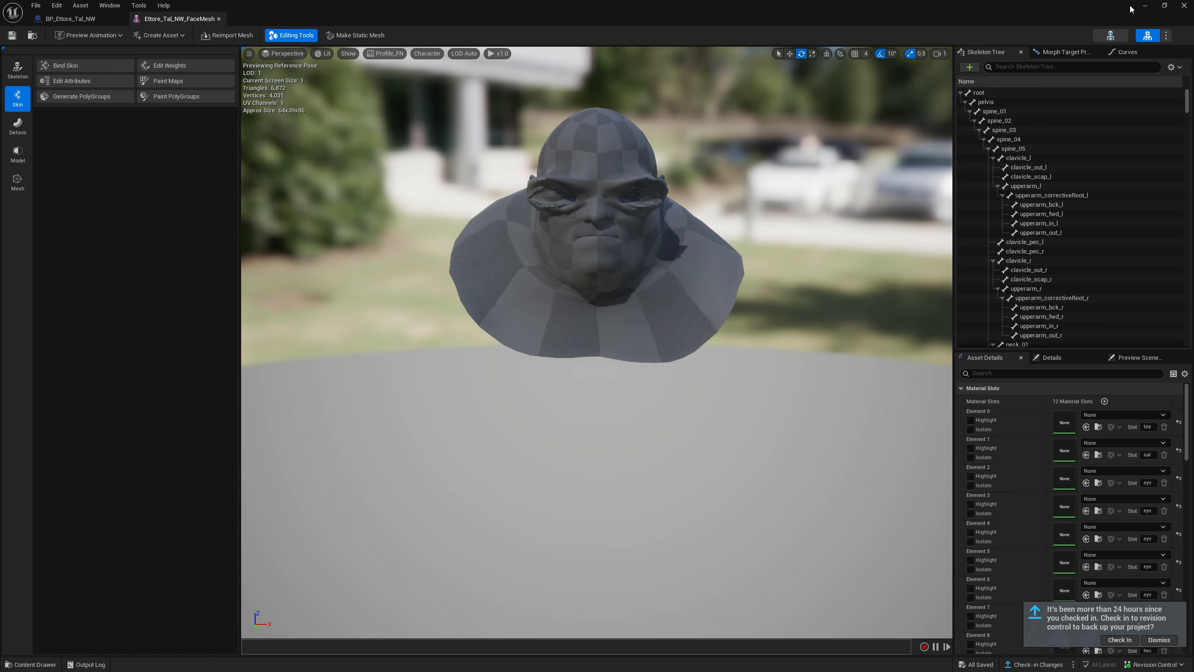
left_click(1145, 6)
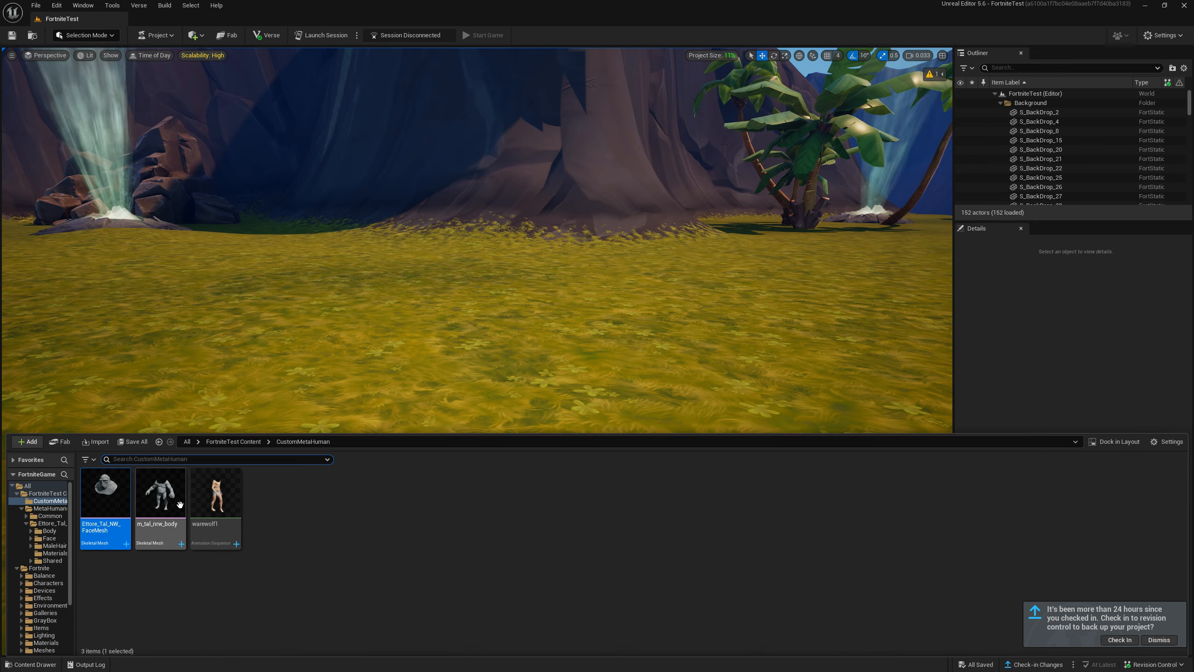
double_click(180, 505)
left_click(84, 18)
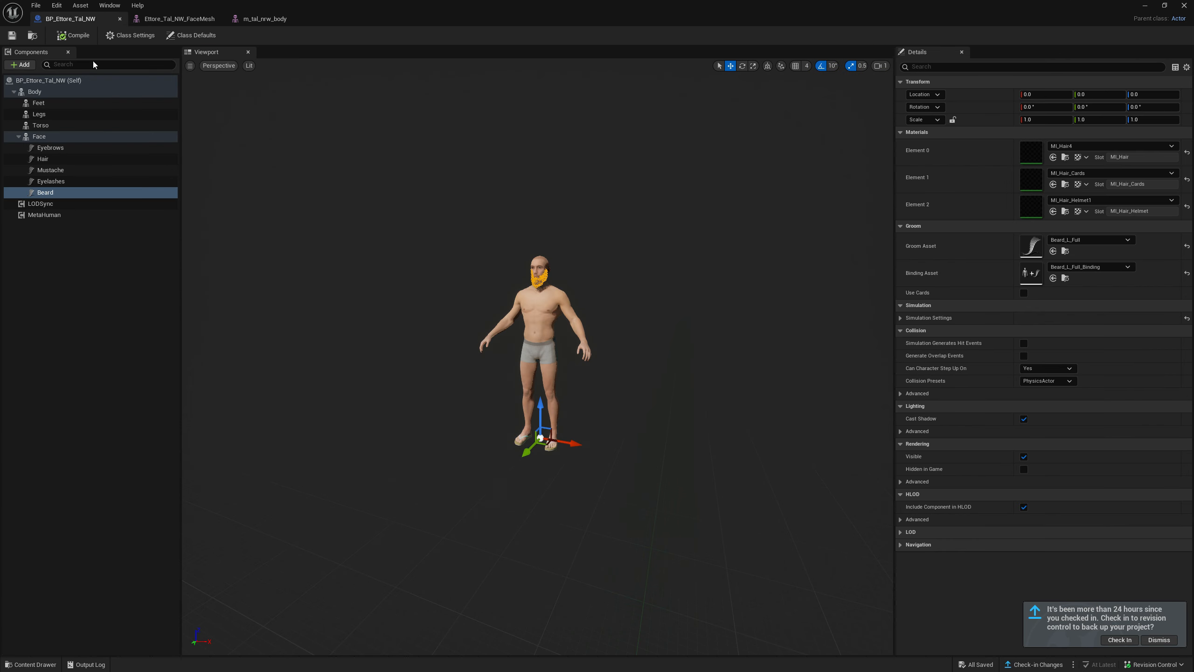
Open the original meshes assigned to the blueprint's Body and Face components, m_tal_nrw_body and Ettore_Tal_NW_FaceMesh, for editing
left_click(35, 91)
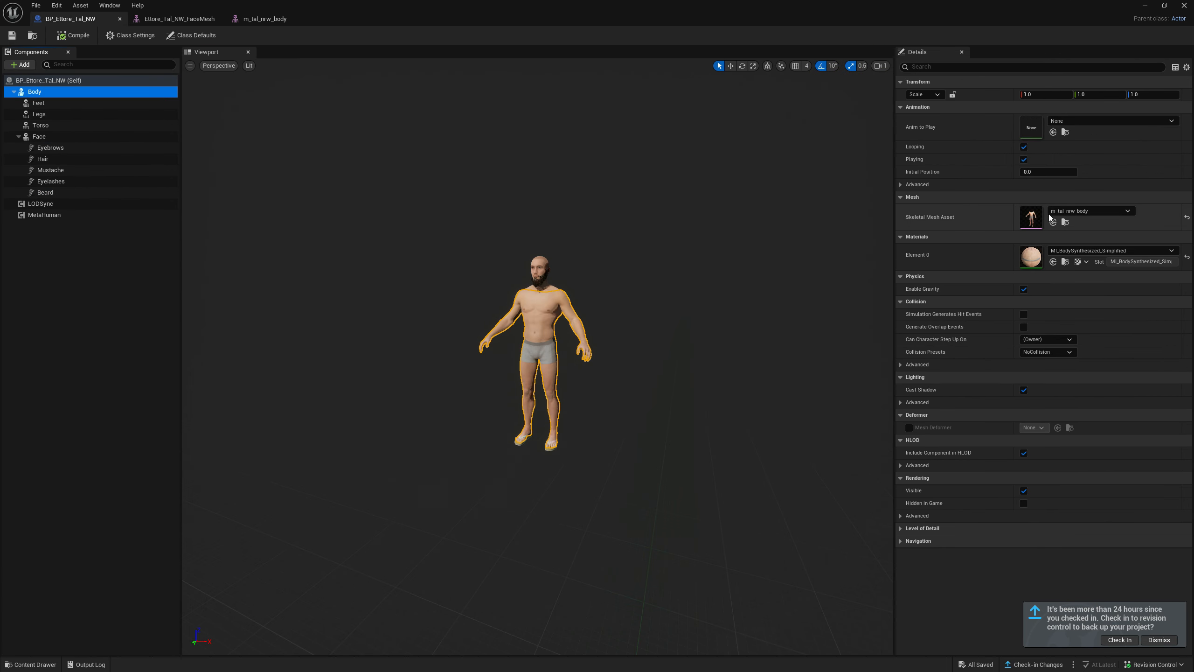
double_click(1032, 218)
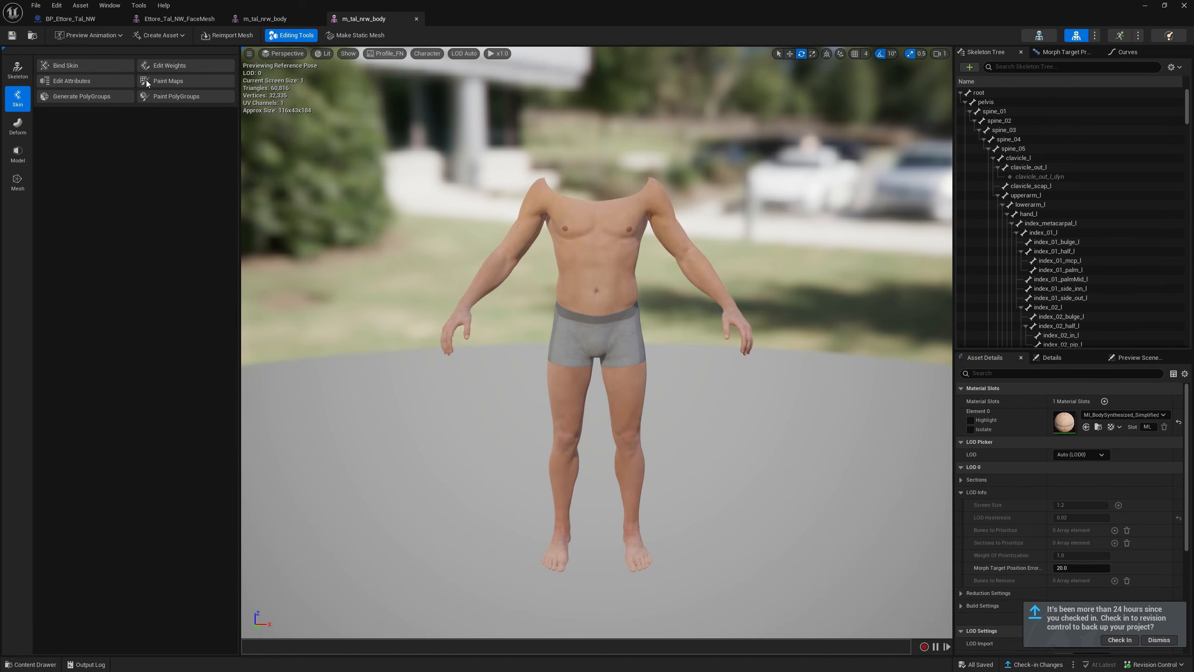
left_click(80, 18)
left_click(52, 136)
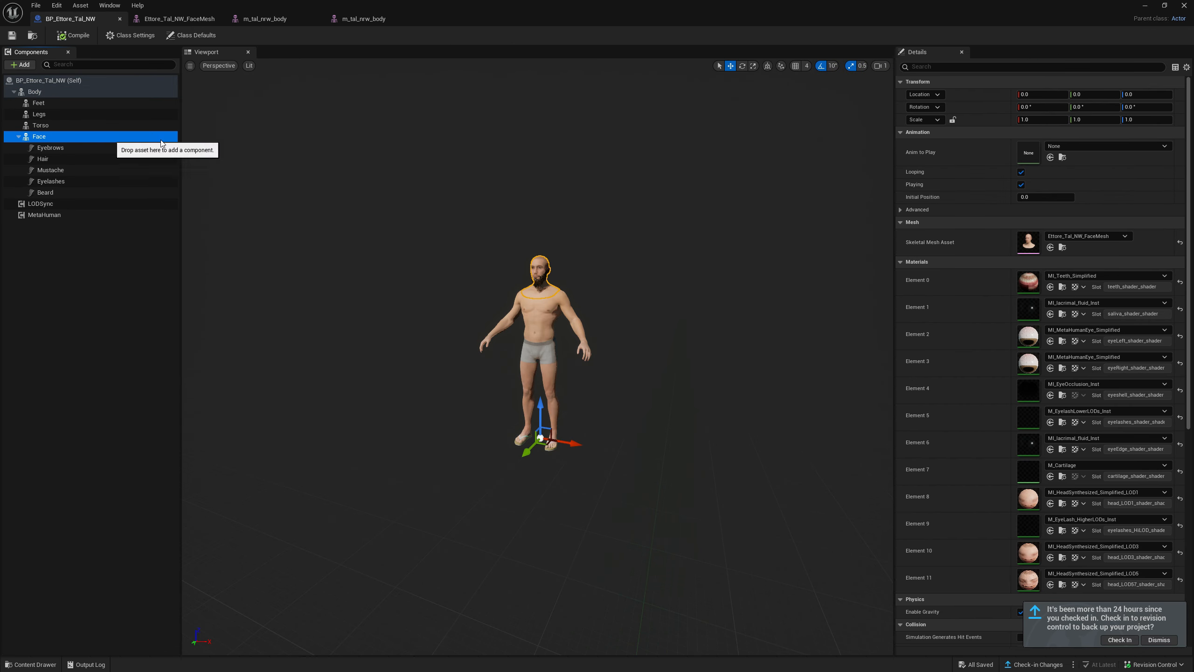
double_click(1027, 240)
Copy the material slots of the original m_tal_nrw_body mesh and paste them onto the custom m_tal_nrw_body mesh
left_click(367, 20)
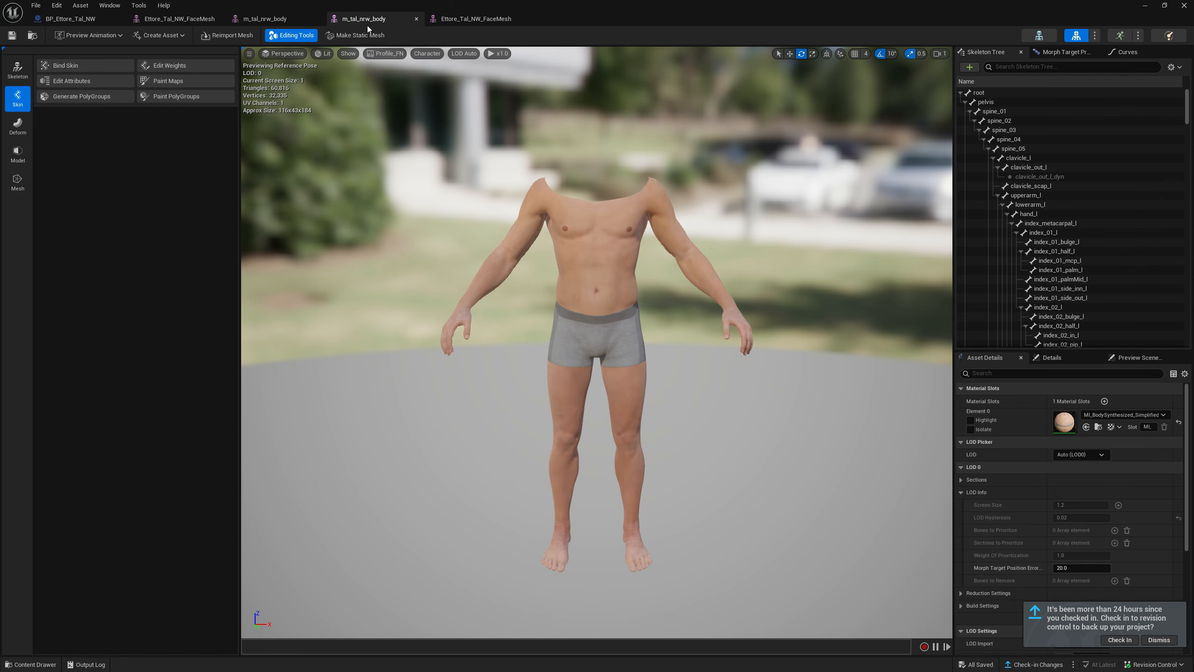
right_click(997, 407)
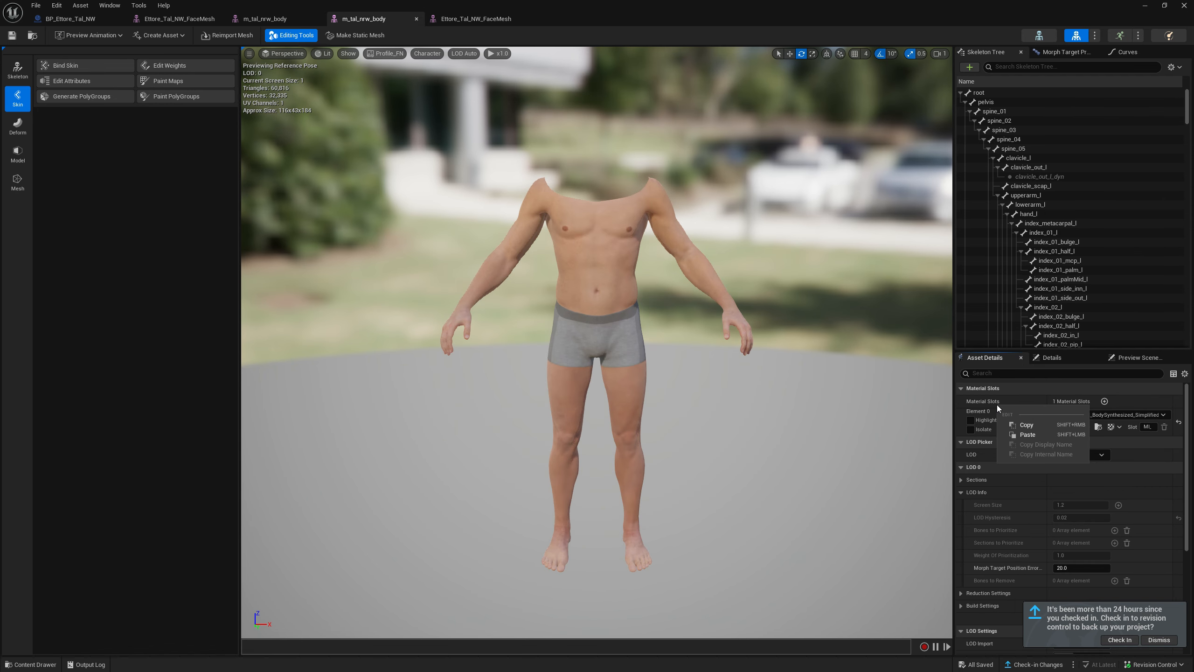
left_click(1027, 425)
left_click(264, 22)
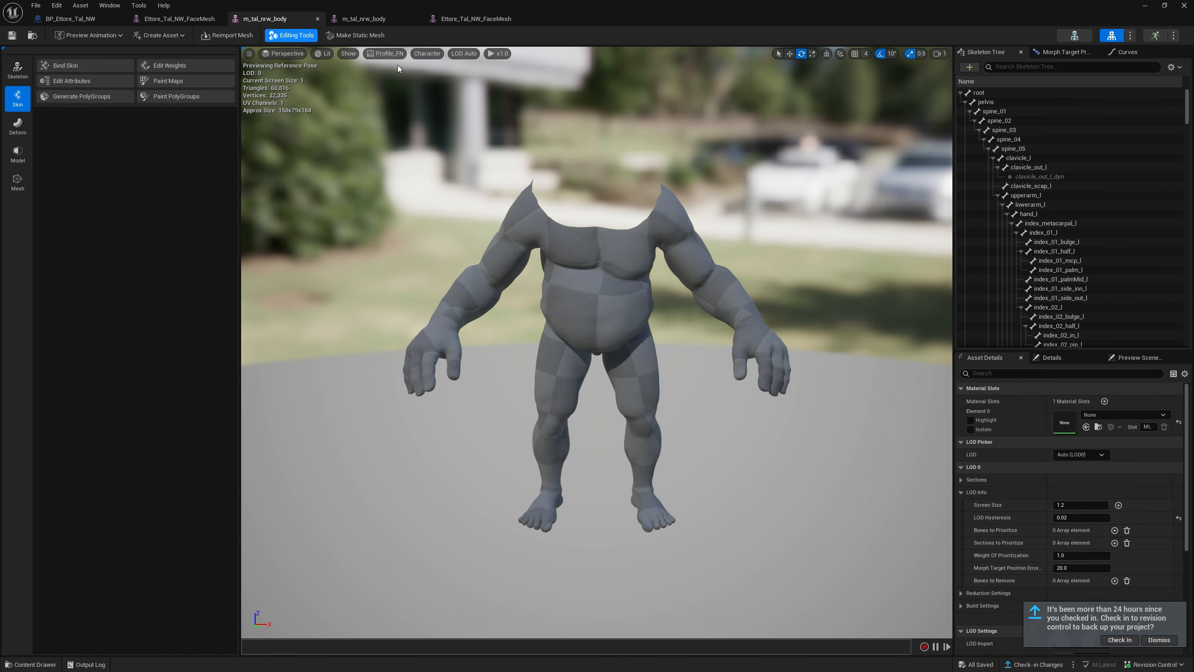
right_click(990, 400)
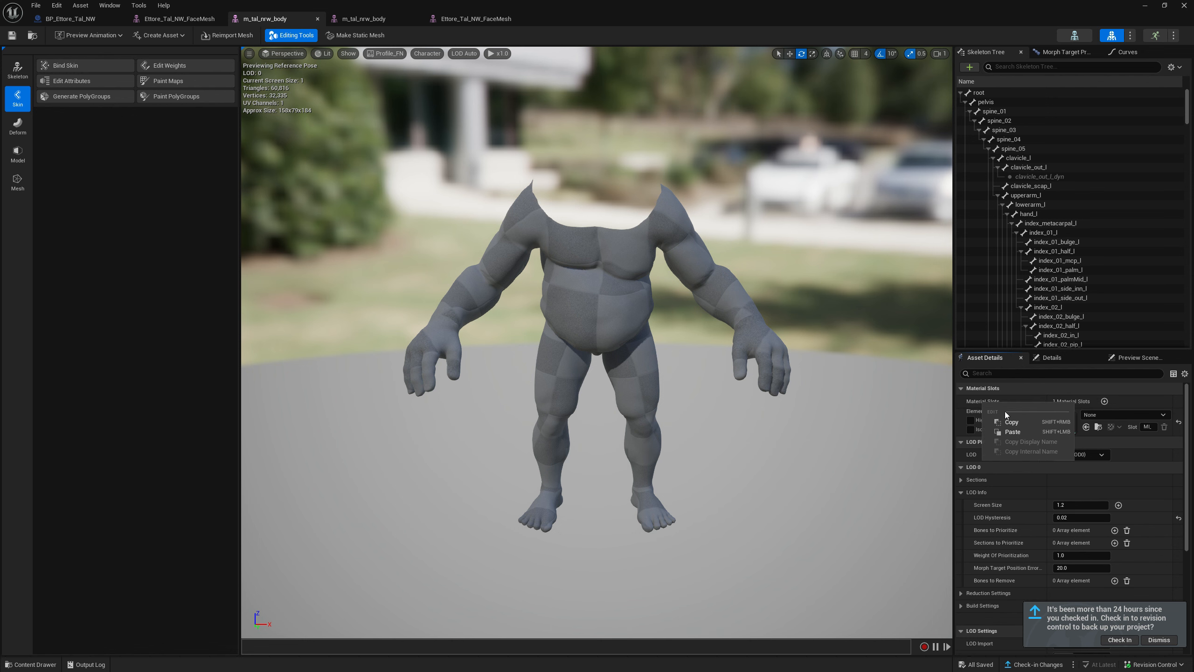
left_click(1011, 432)
Copy the material slots of the original Ettore_Tal_NW_FaceMesh and paste them onto the custom Ettore_Tal_NW_FaceMesh
left_click(463, 19)
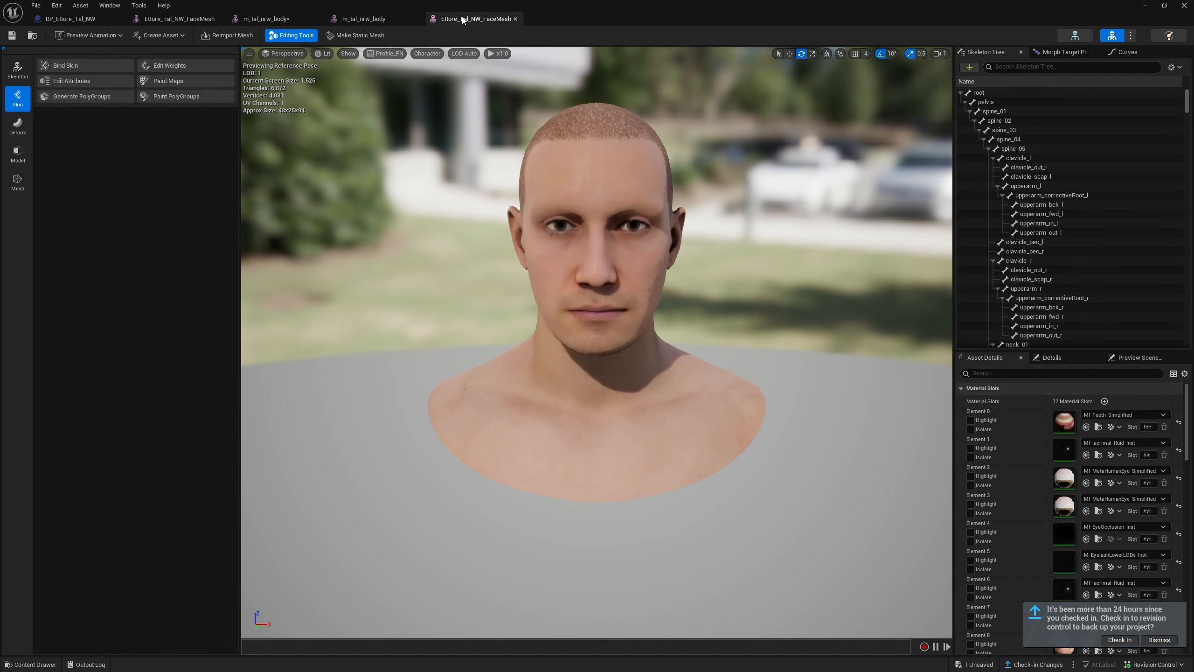
right_click(987, 402)
left_click(1027, 423)
left_click(170, 19)
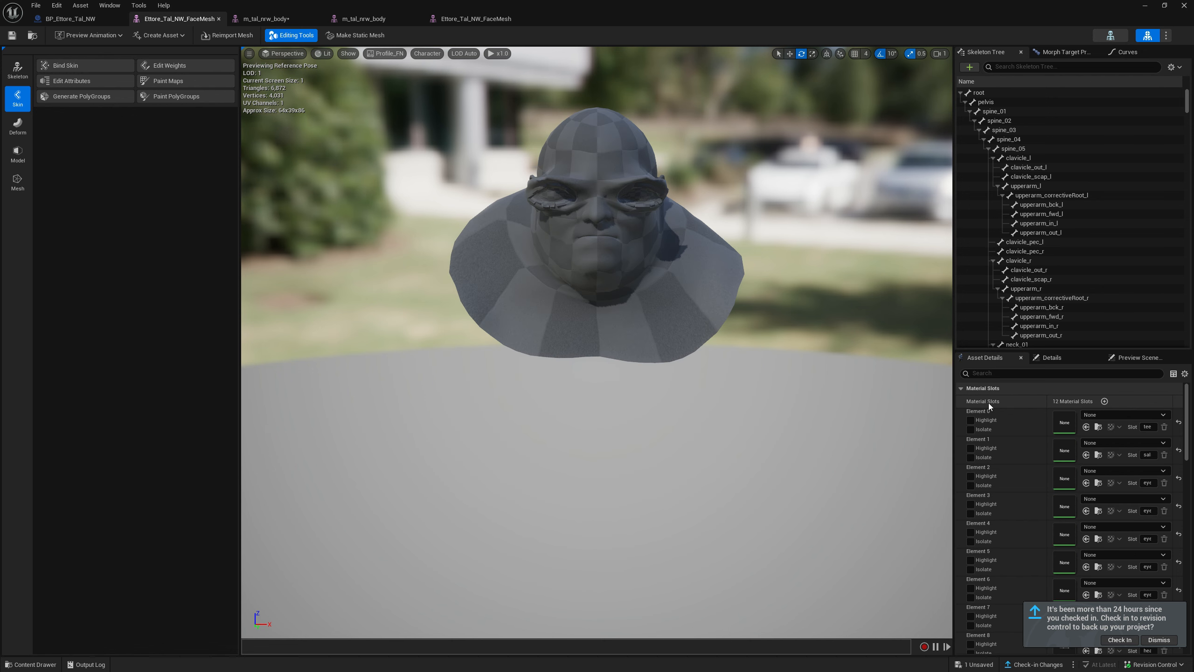
right_click(990, 406)
left_click(1019, 433)
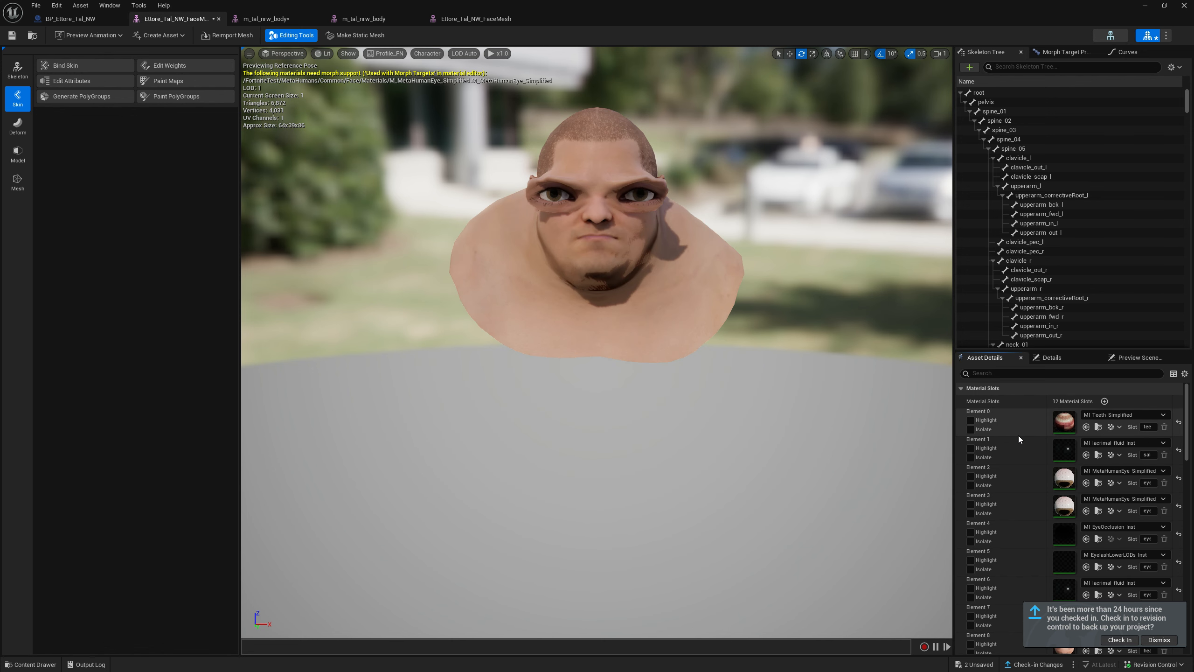
Save the custom Ettore_Tal_NW_FaceMesh and m_tal_nrw_body meshes
left_click(13, 35)
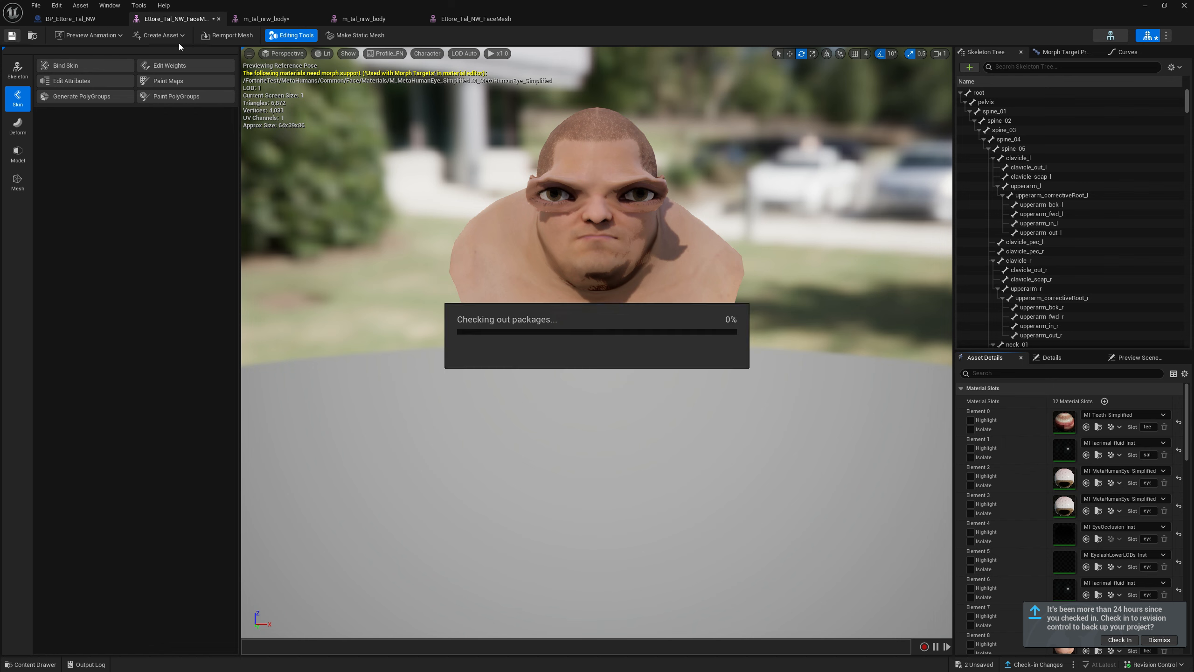
left_click(276, 21)
left_click(12, 37)
In the BP_Ettore_Tal_NW blueprint, set the Body component's skeletal mesh to the custom m_tal_nrw_body
left_click(71, 19)
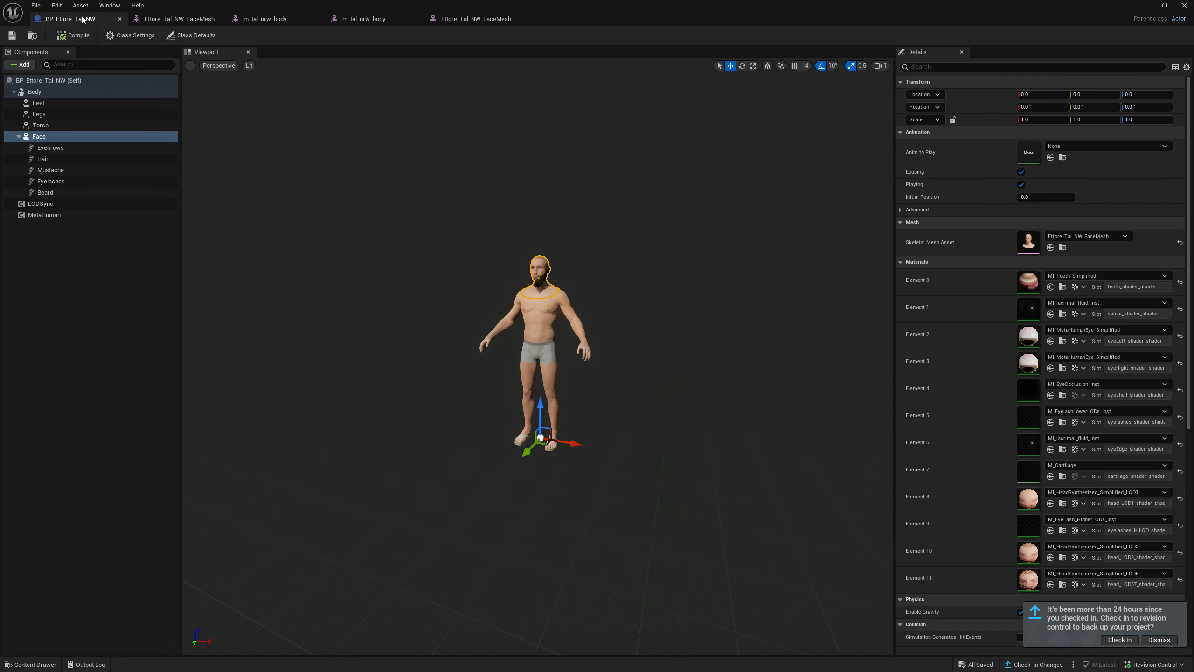
key("w")
mouse_move(380, 205)
right_mouse_down()
mouse_move(370, 189)
mouse_move(386, 203)
right_mouse_up()
key("w")
key("s")
key("w")
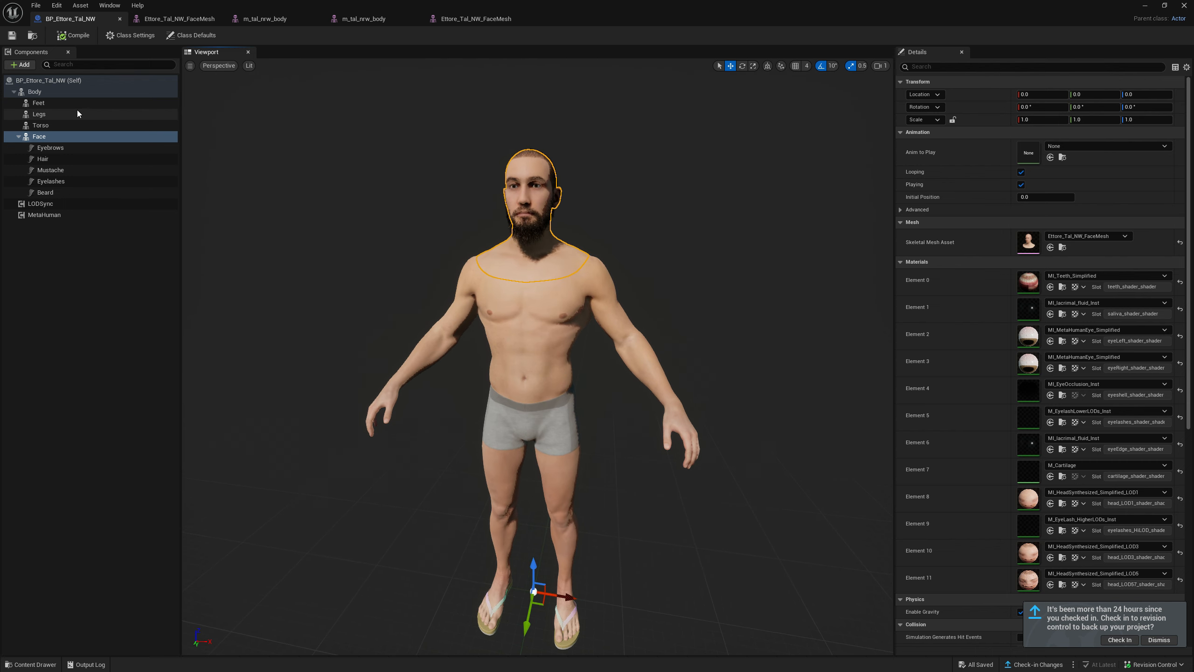
left_click(66, 91)
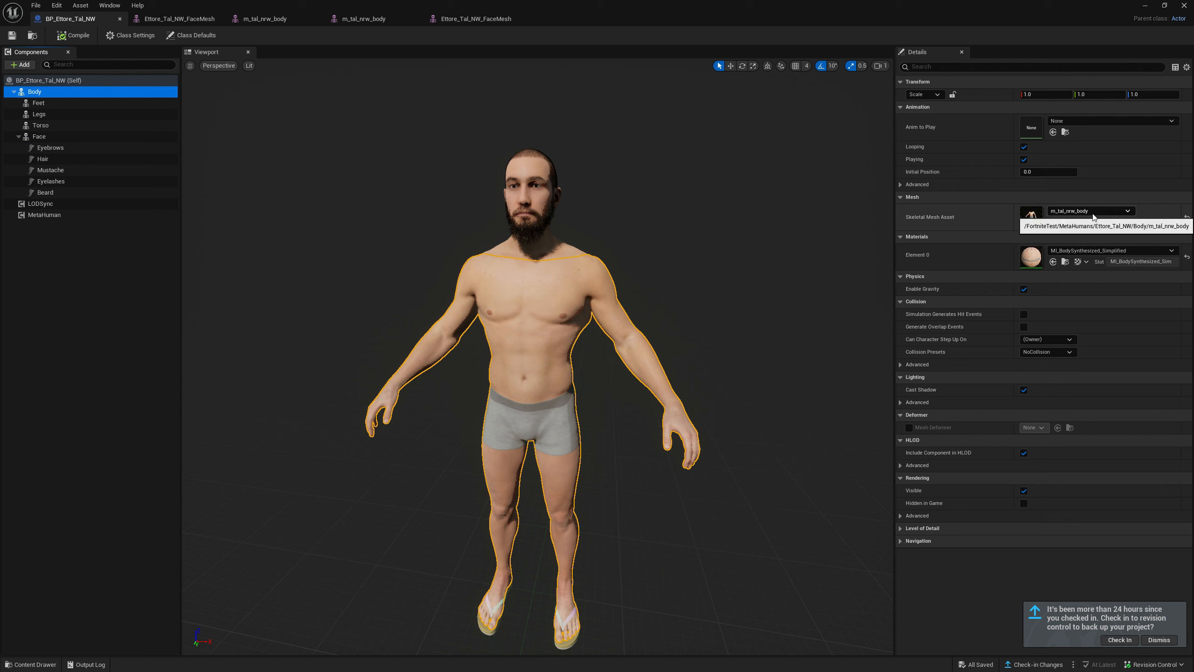
left_click(1091, 212)
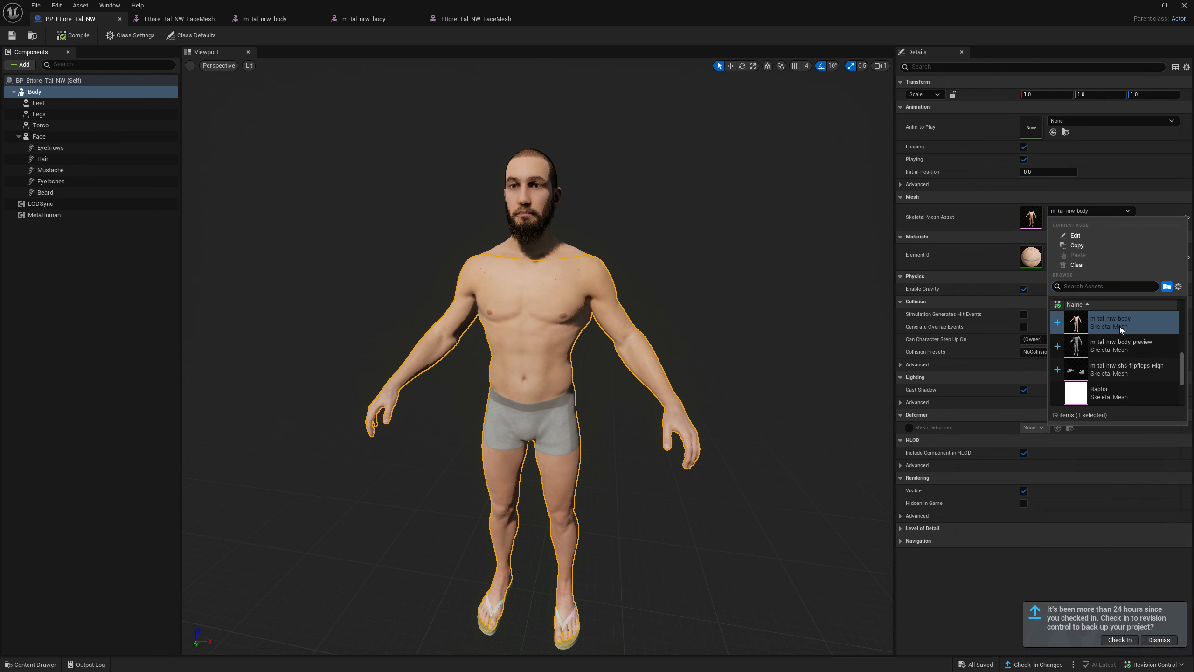
type("body")
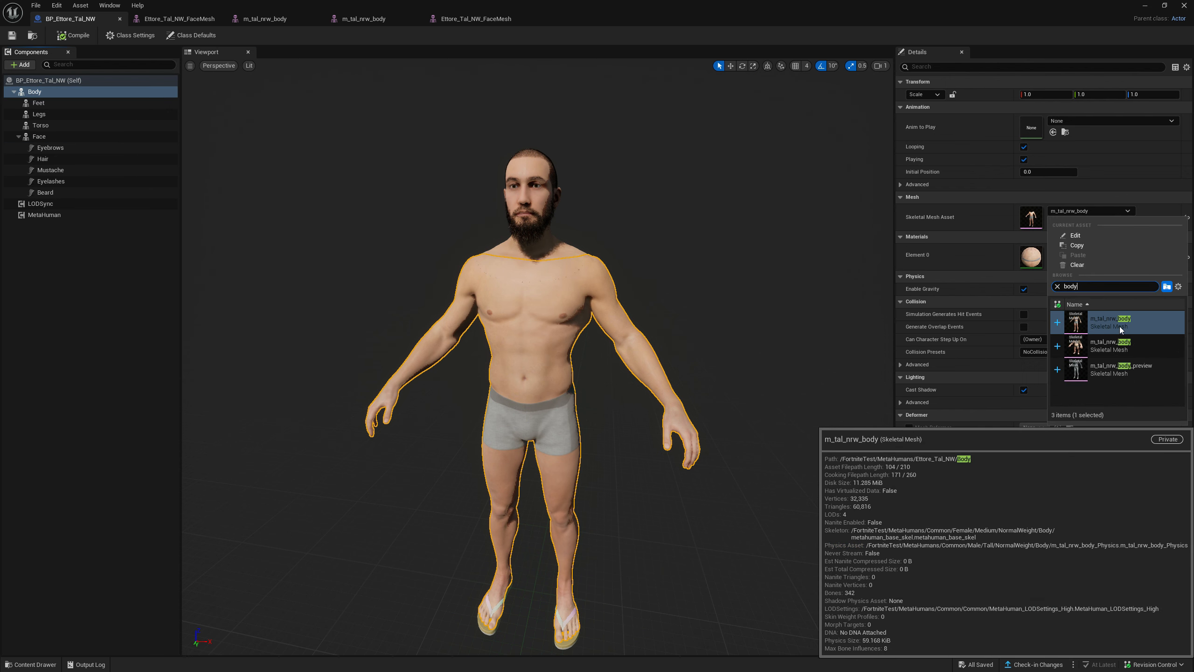
left_click(1122, 345)
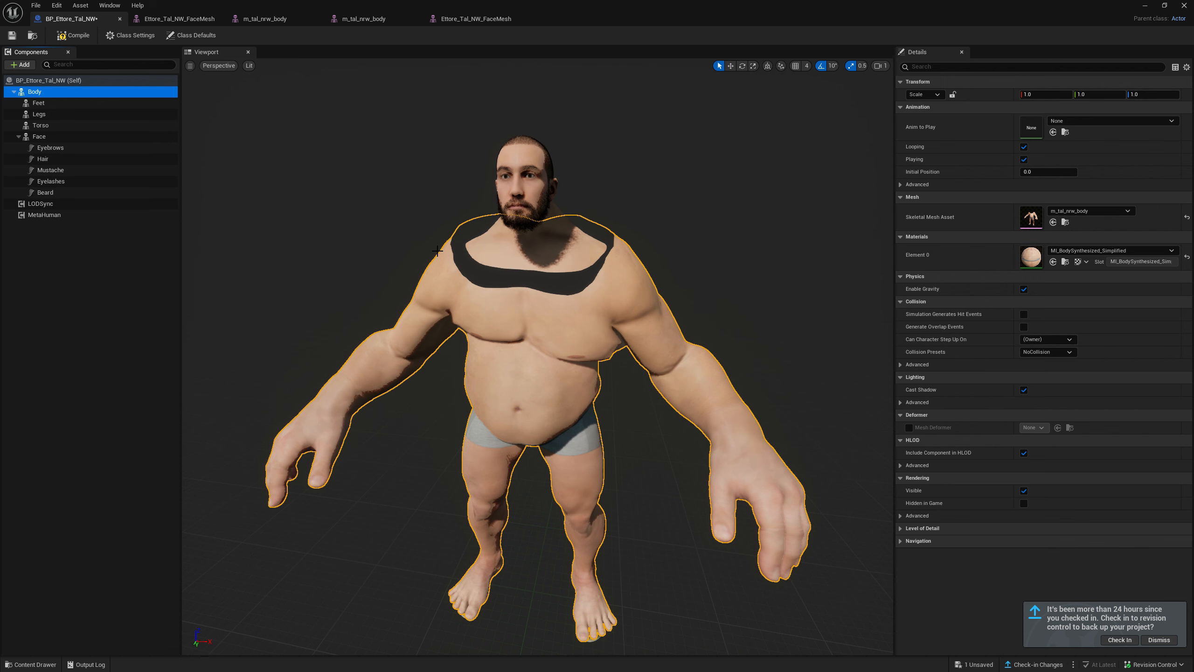
left_click(79, 136)
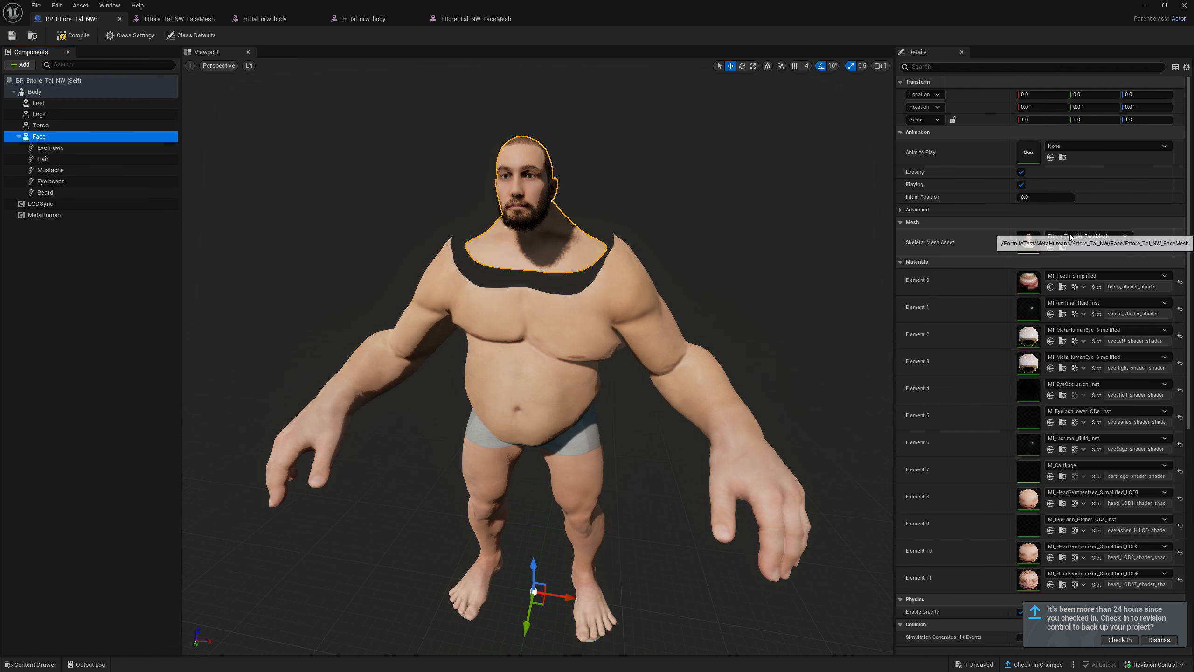
left_click(1070, 237)
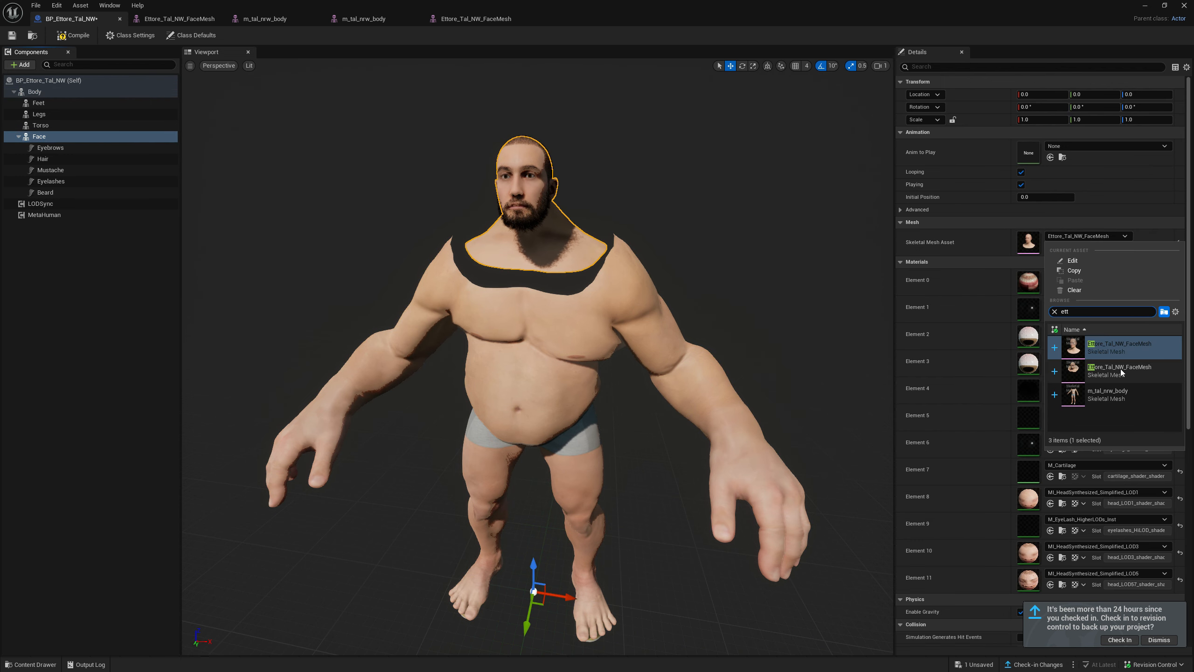
left_click(1122, 371)
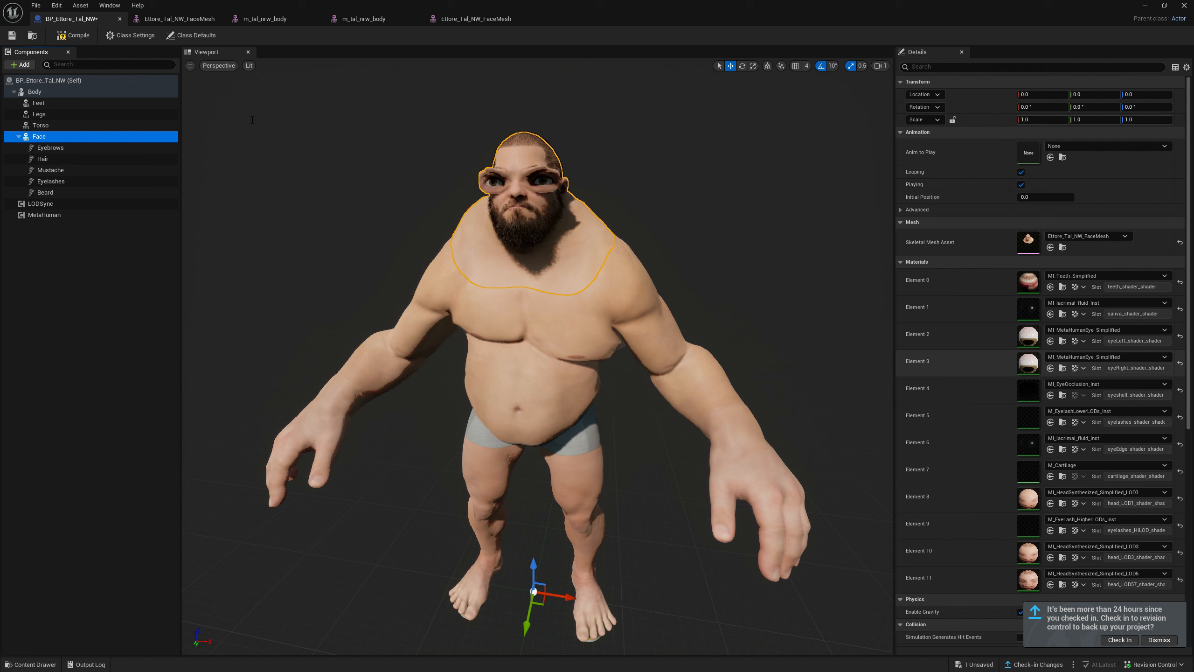
left_click(74, 36)
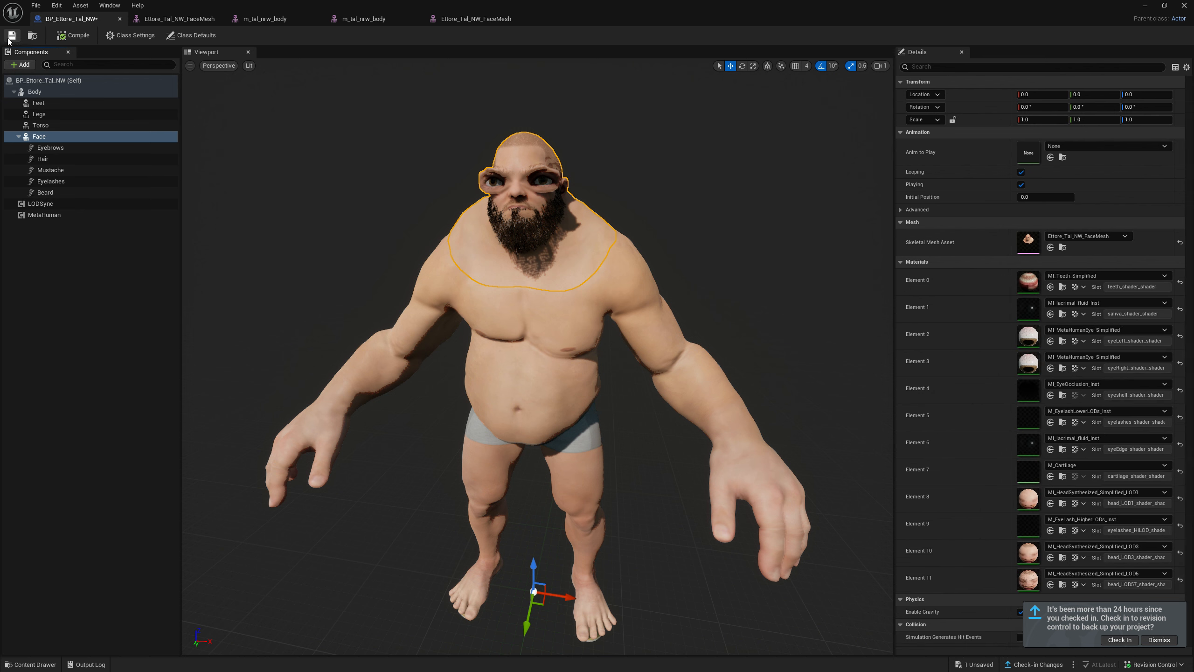
Examine the character's head and shoulders up close in the blueprint viewport, and close the asset editor window
key("d")
right_click_drag(642, 242, 566, 225)
key("w")
key("w")
key("s")
key("s")
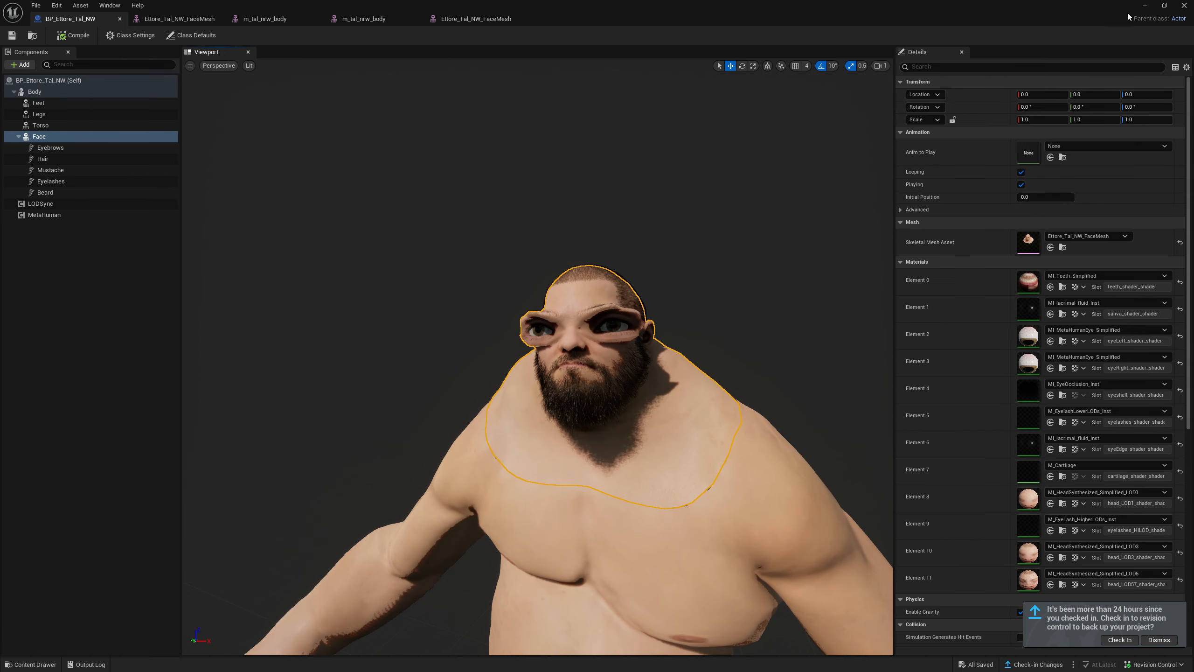
left_click(1183, 7)
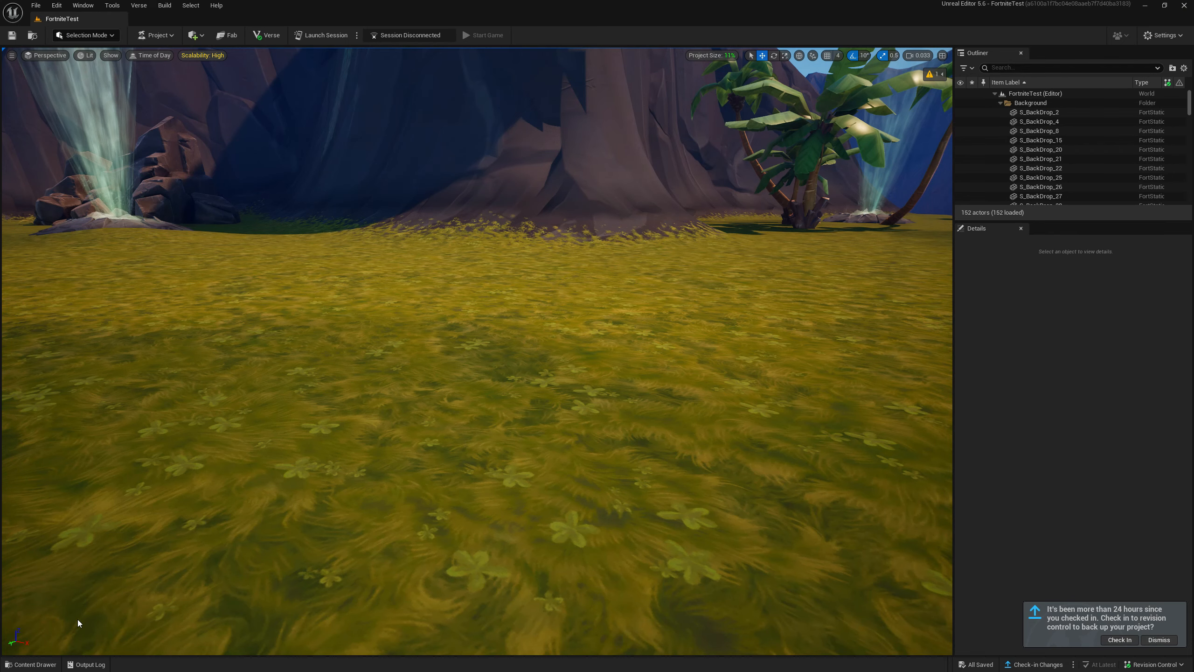
Place BP_Ettore_Tal_NW from the MetaHumans/Ettore_Tal_NW folder on the grass in the level and examine its face
left_click(23, 665)
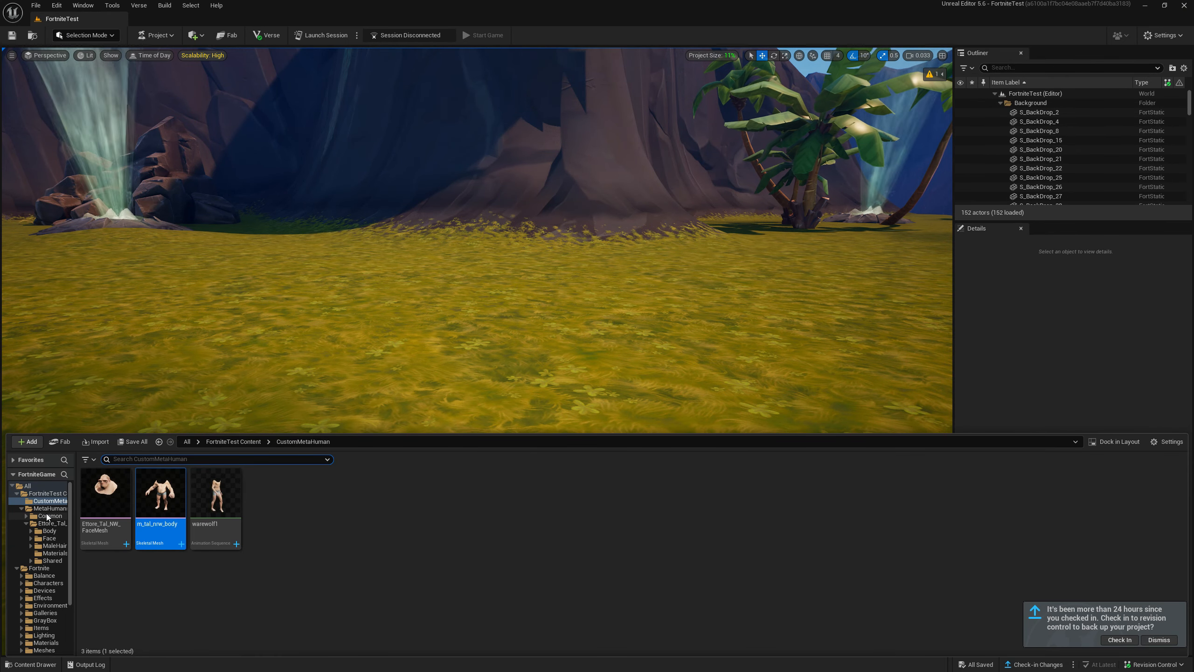
double_click(160, 492)
left_click(383, 492)
left_click_drag(383, 493, 478, 384)
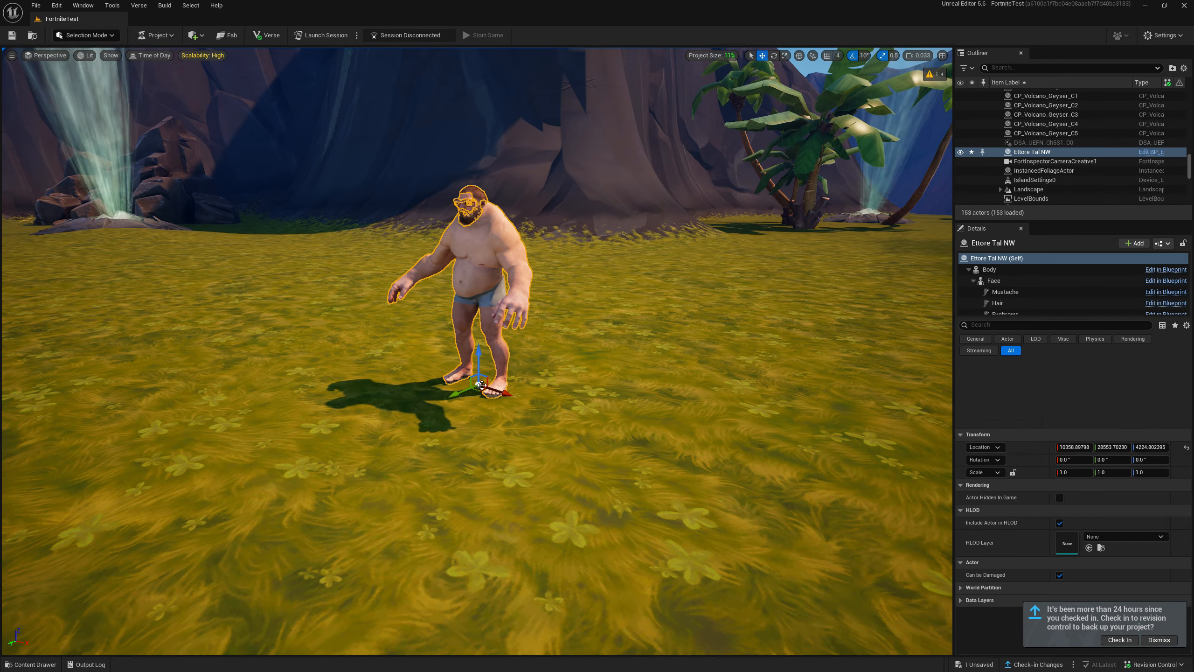
mouse_move(478, 384)
right_mouse_down()
mouse_move(534, 362)
mouse_move(499, 364)
mouse_move(496, 348)
mouse_move(490, 372)
right_mouse_up()
key("w")
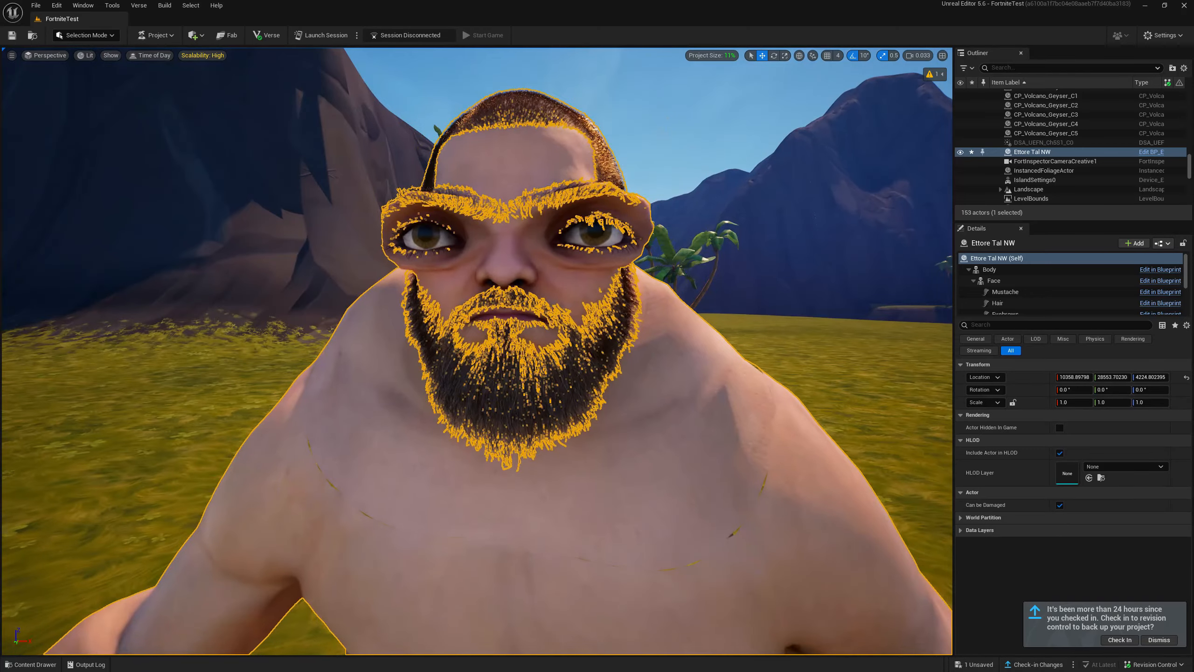
Create a Level Sequence with the default name in the CustomMetaHuman folder and open it in Sequencer
left_click(21, 661)
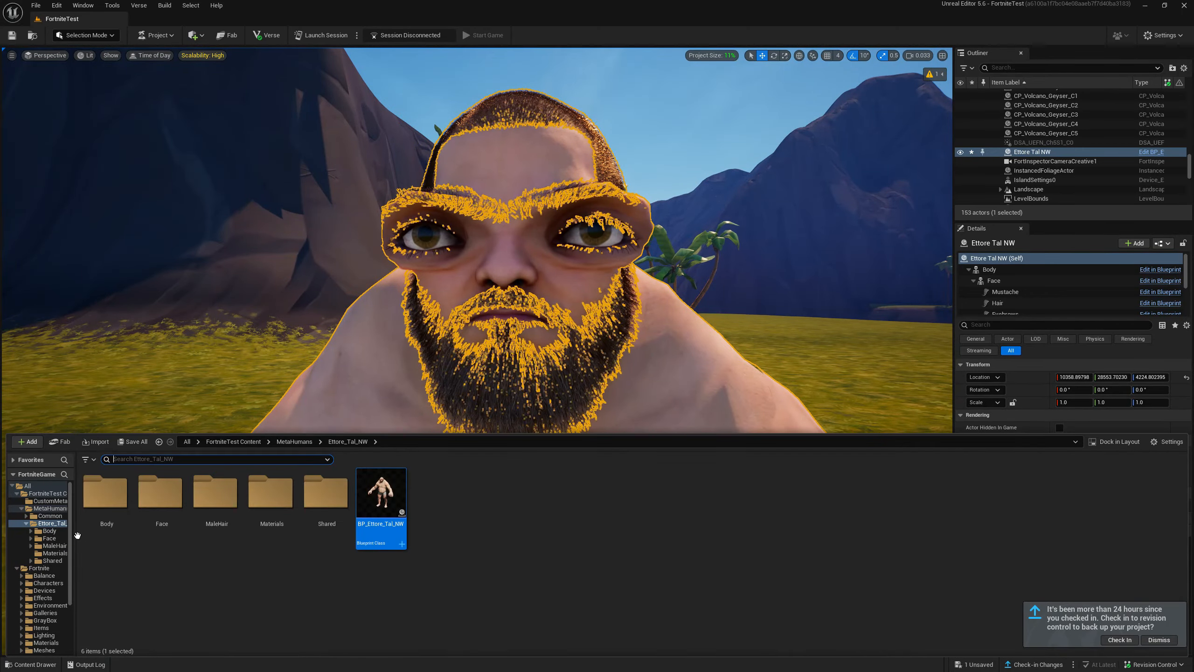
left_click(48, 502)
left_click(49, 494)
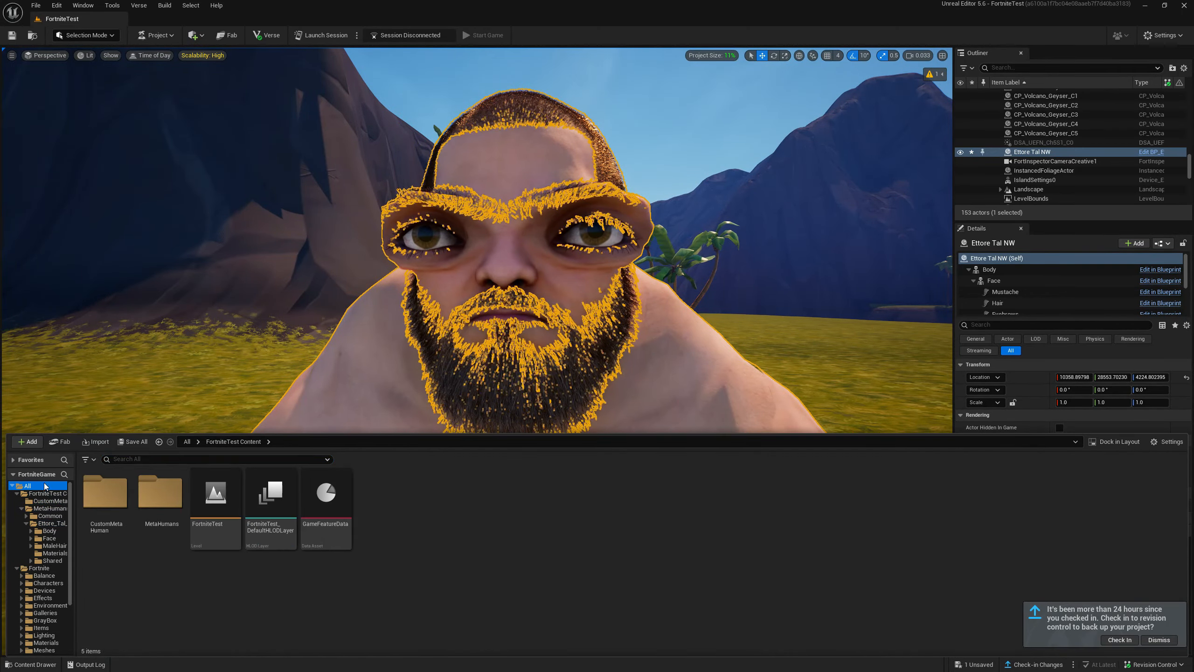
left_click(46, 502)
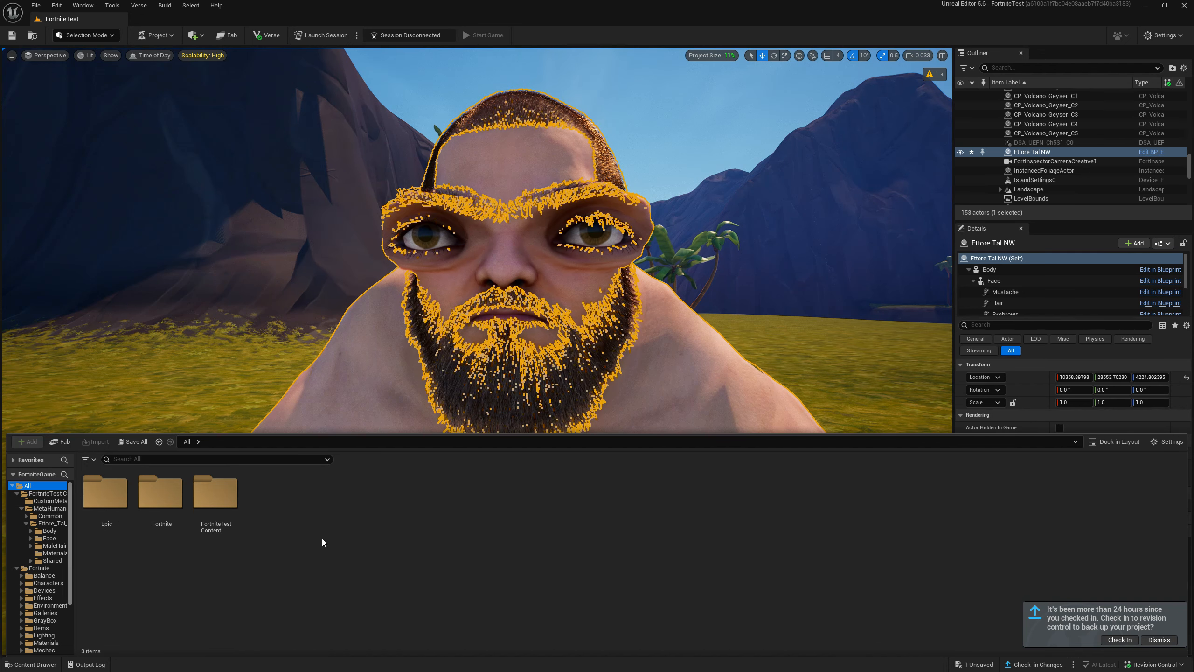
right_click(358, 538)
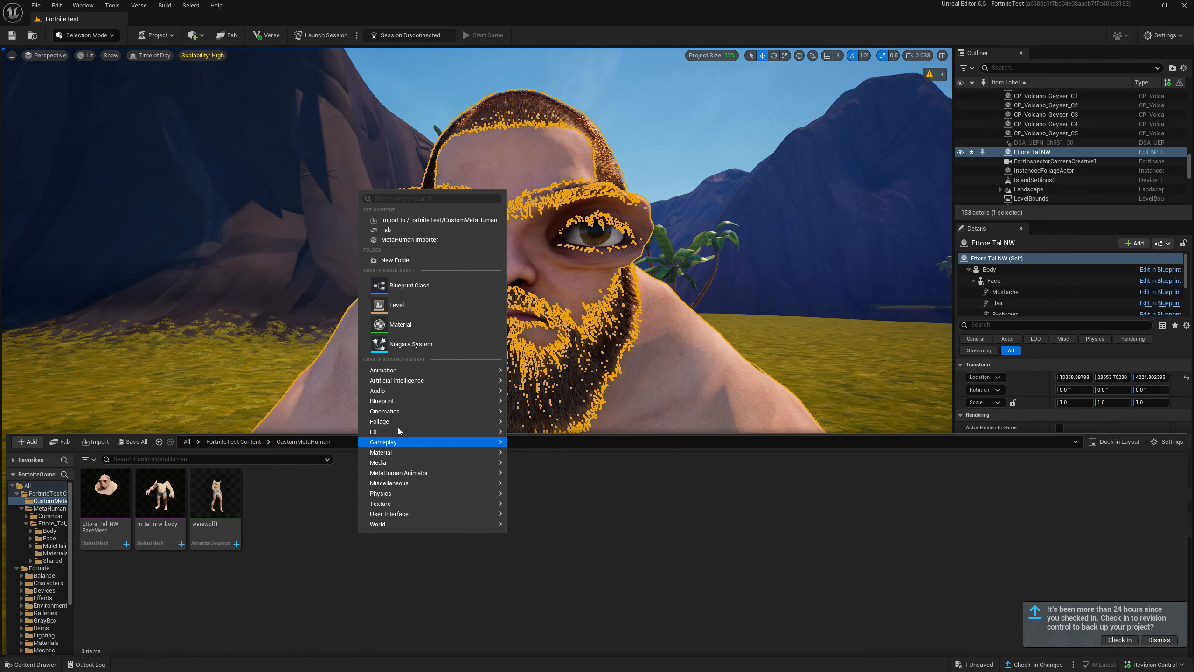
mouse_move(405, 415)
left_click(557, 421)
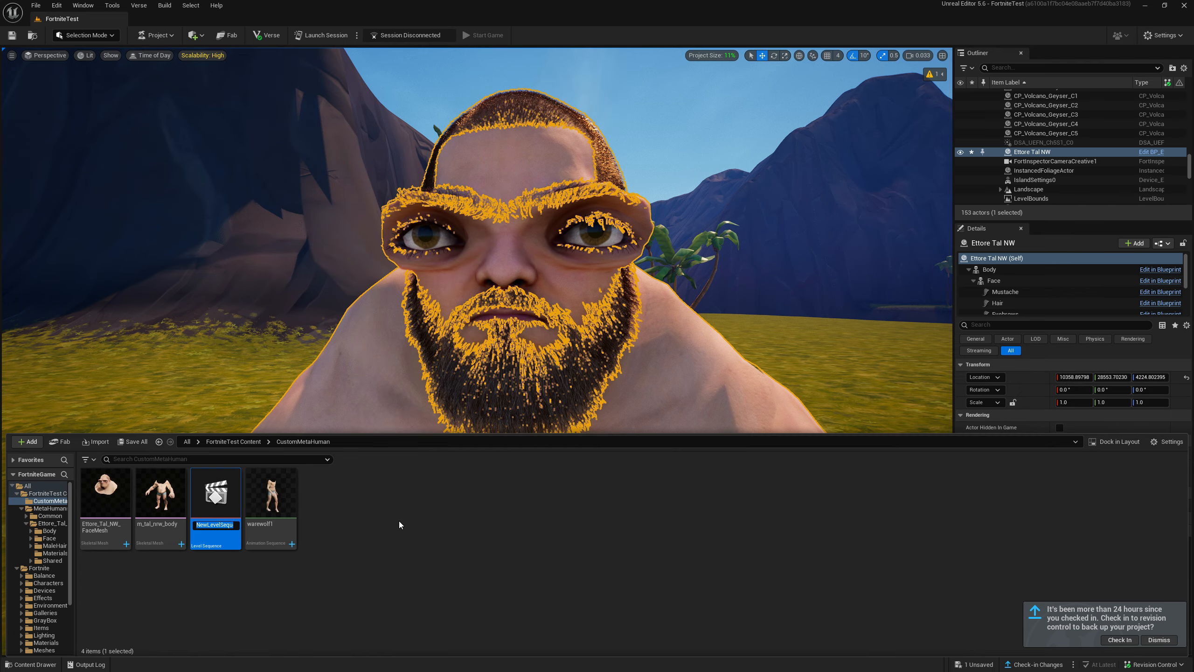
double_click(223, 496)
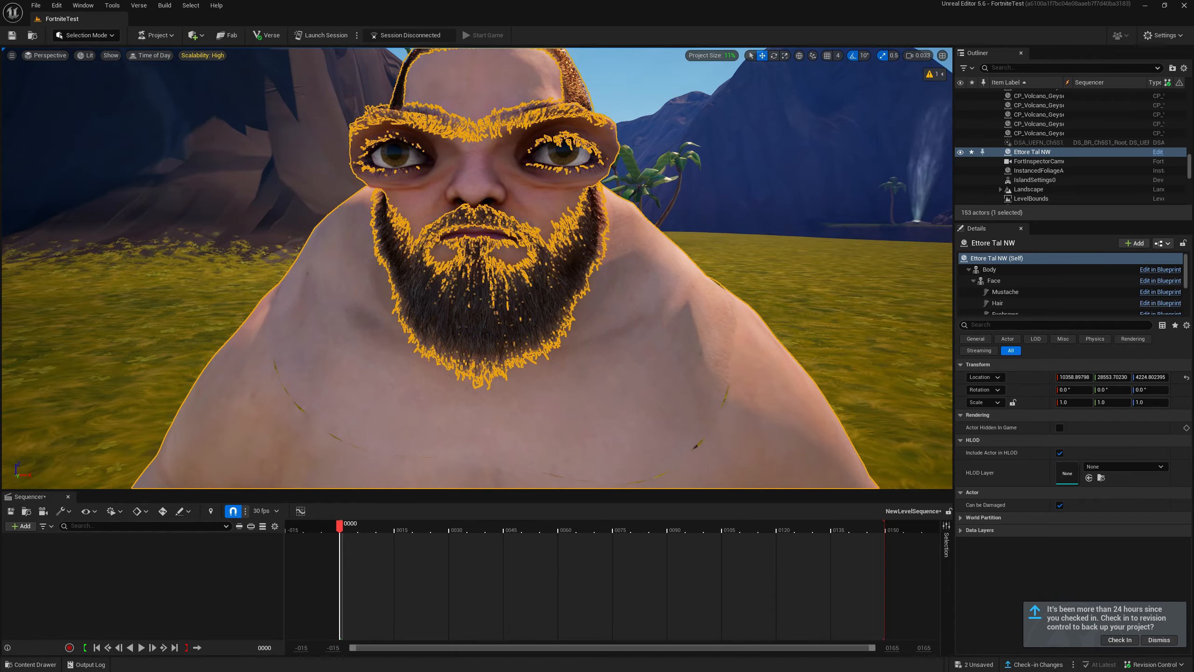
Set the Default Animating Rig of the m_tal_nrw_body mesh to MetaHuman_ControlRig, save the asset and close it
left_click(33, 664)
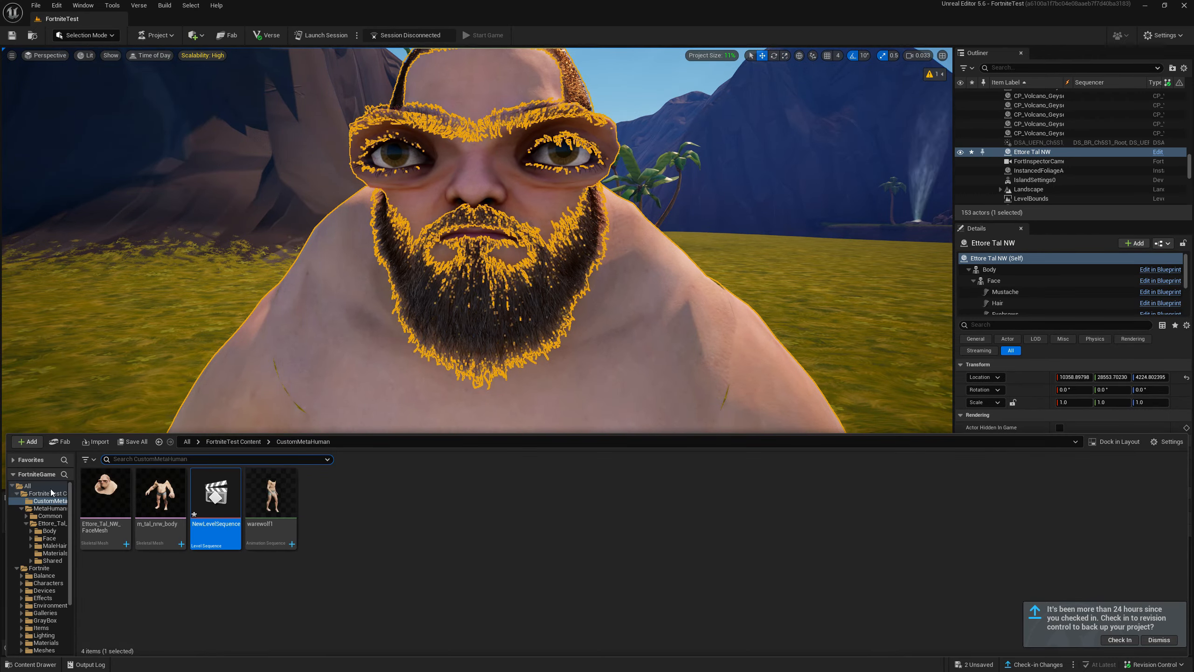
left_click(165, 506)
double_click(165, 505)
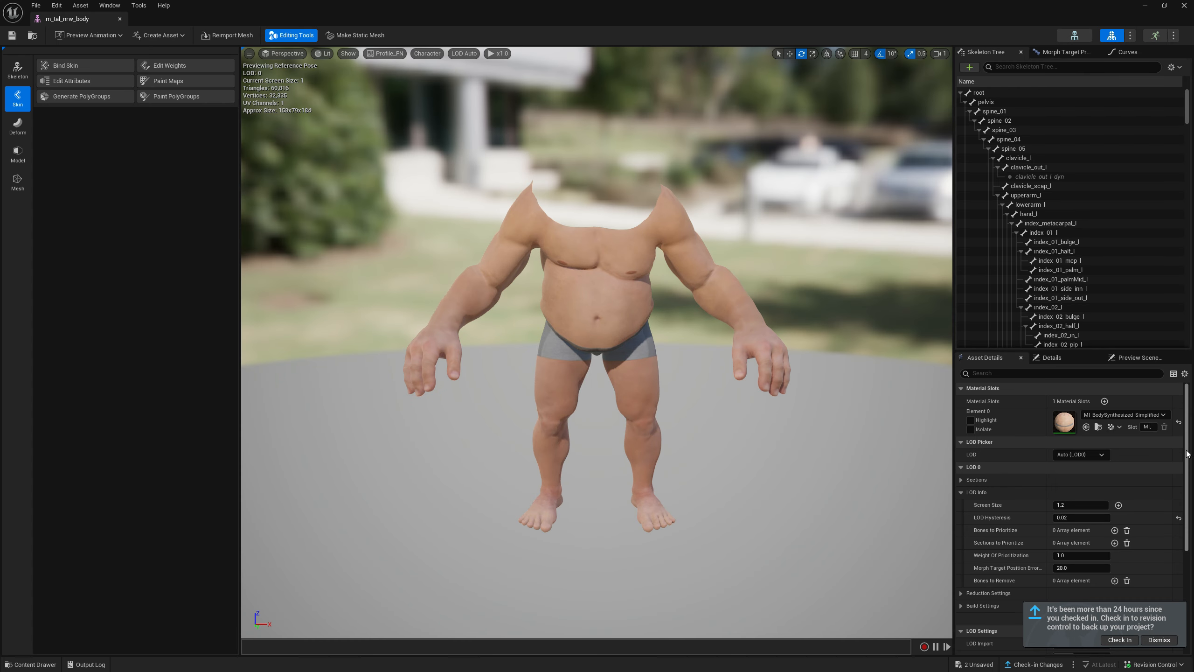
scroll(1046, 485, "down", 10)
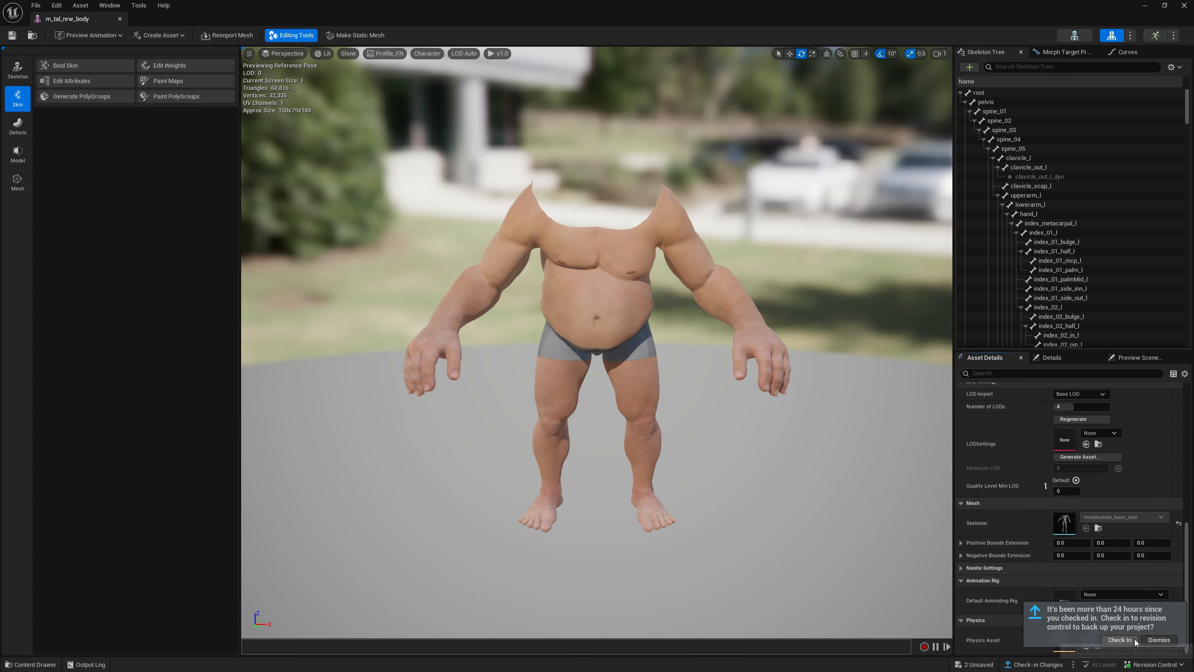
left_click(1099, 595)
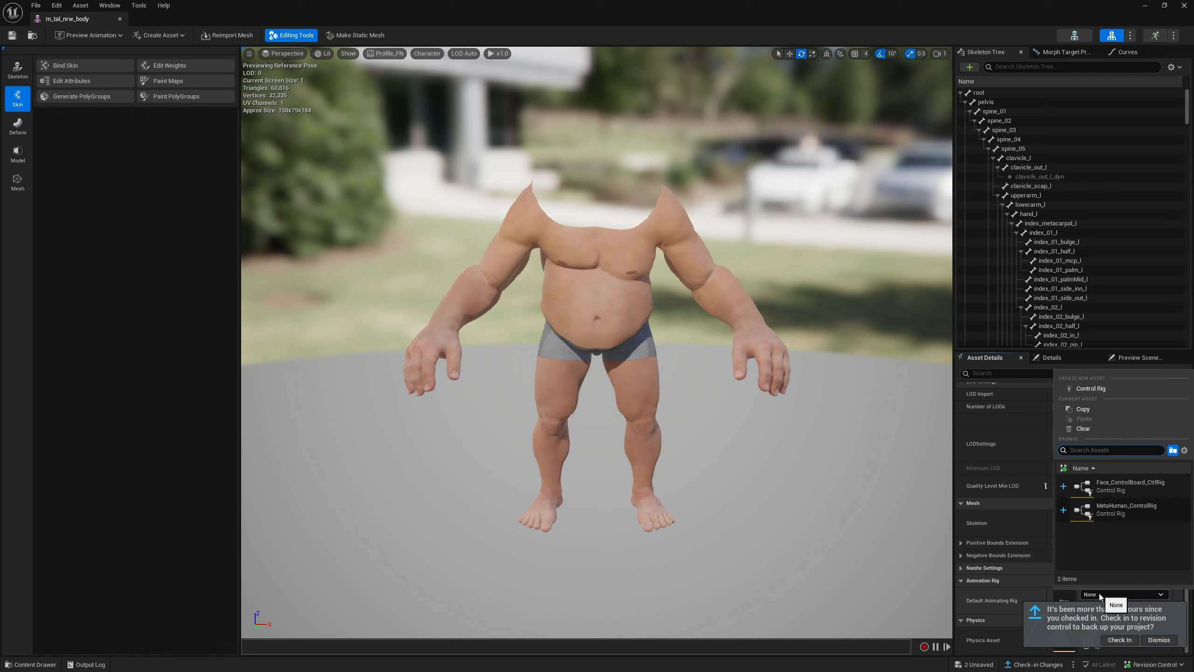
left_click(1119, 517)
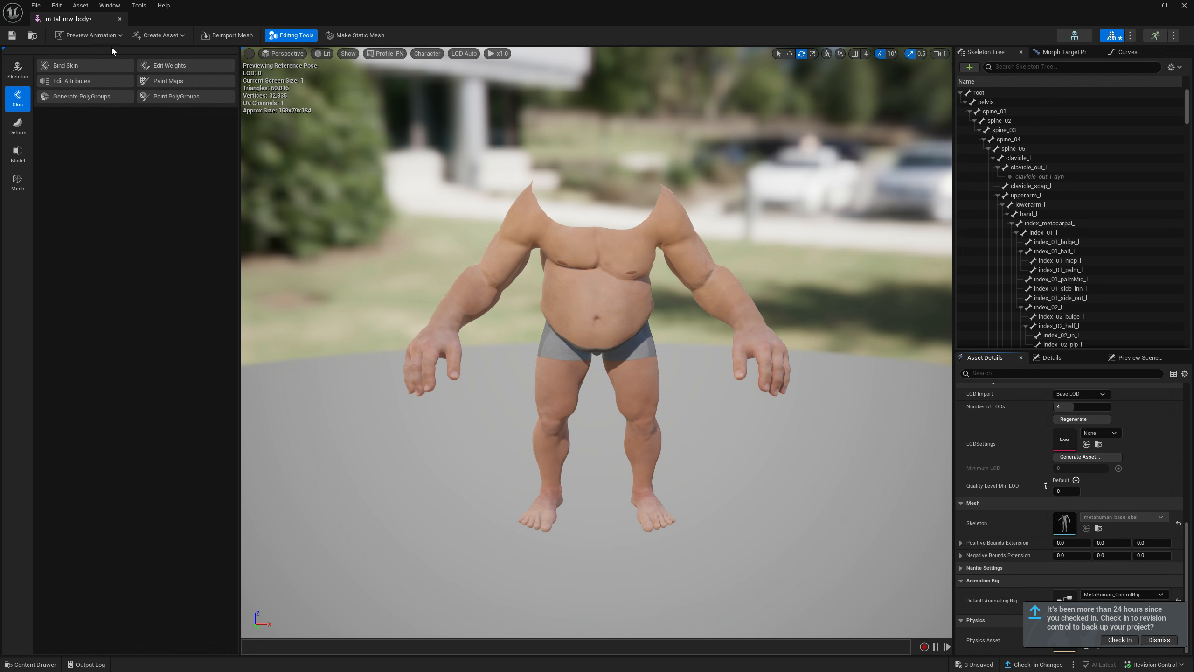
left_click(16, 39)
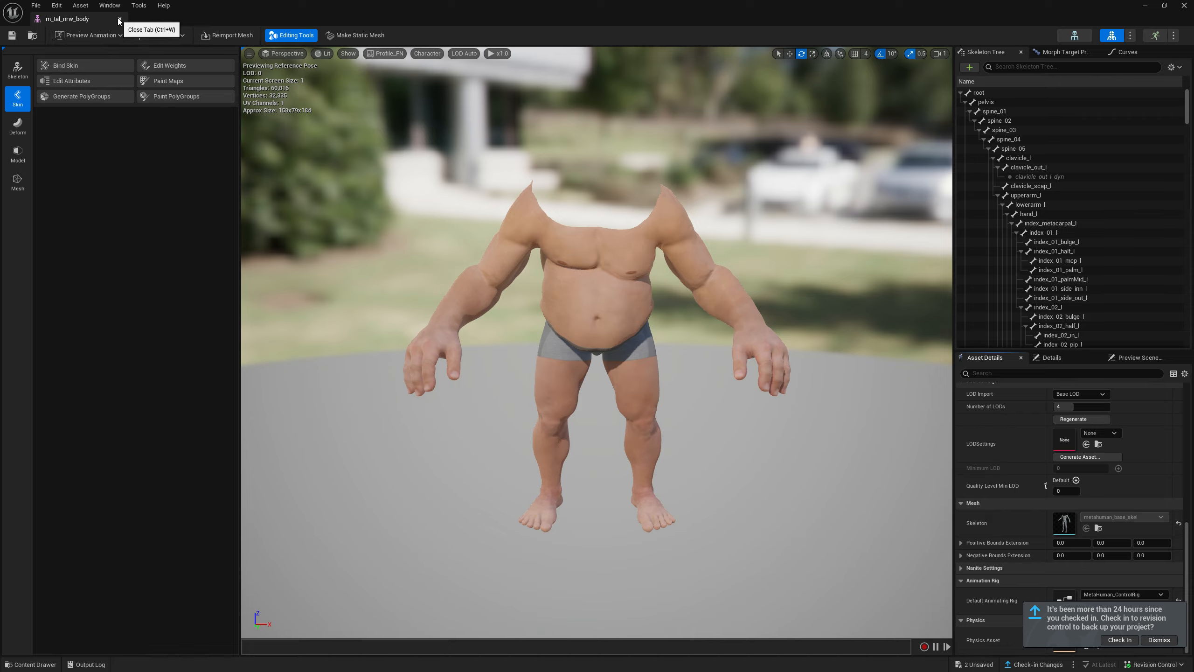
left_click(119, 21)
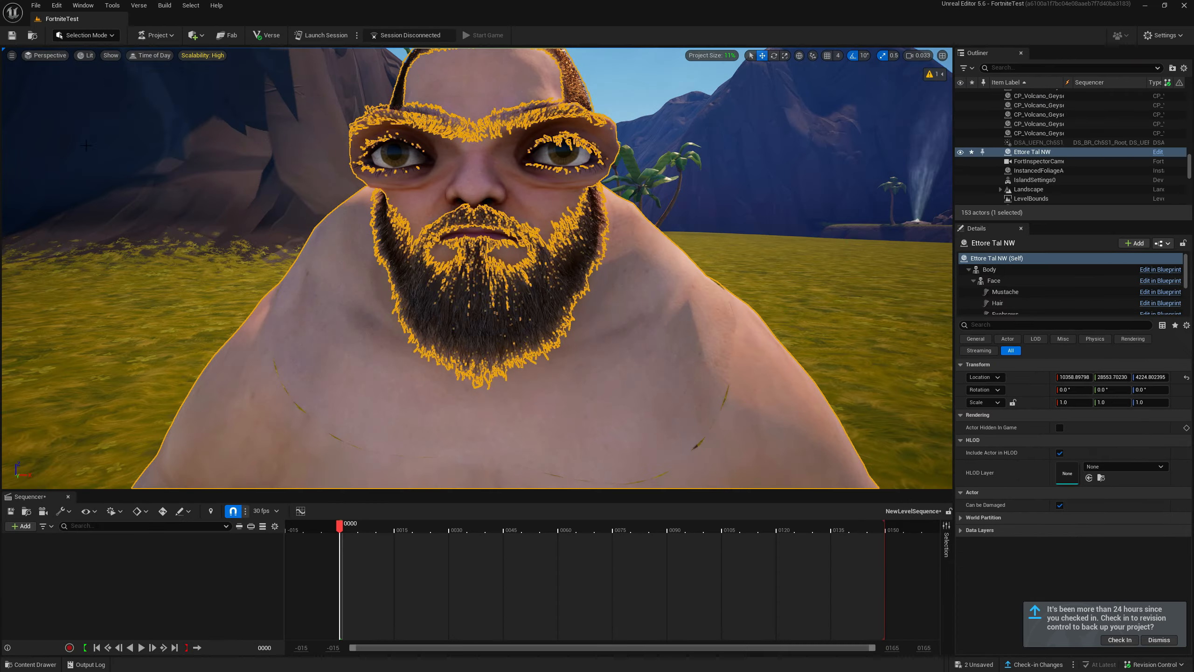
Set the Default Animating Rig of the Ettore_Tal_NW_FaceMesh to Face_ControlBoard_CtrlRig, save the asset and close it
left_click(31, 665)
double_click(160, 496)
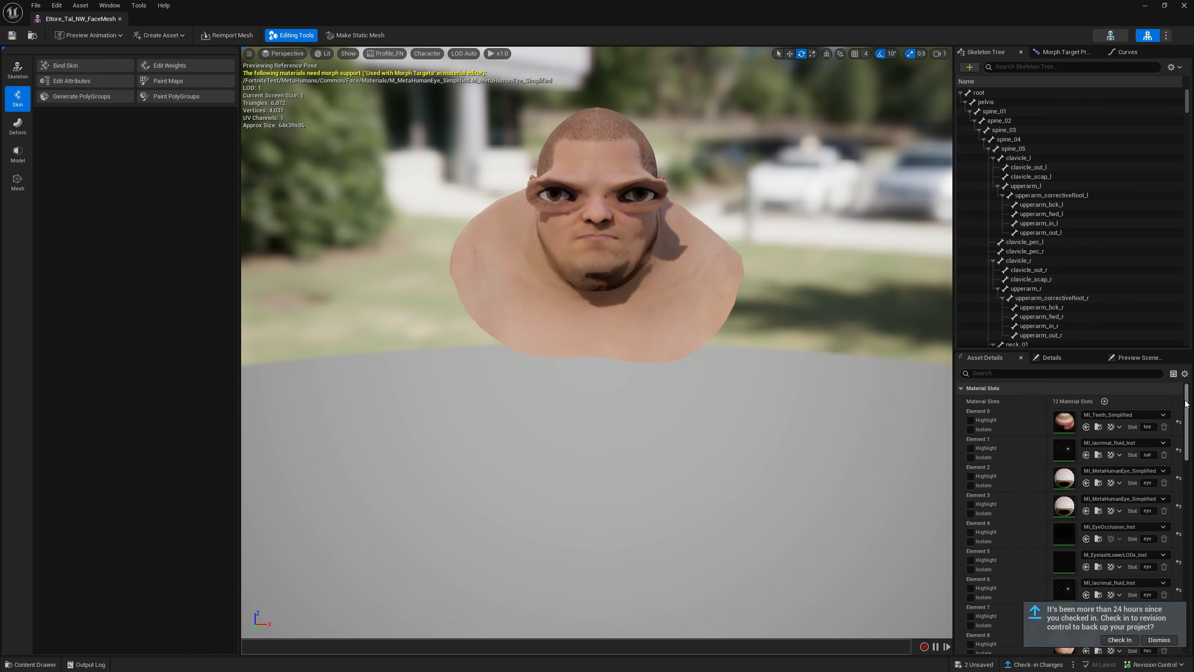
scroll(1046, 486, "down", 15)
left_click(1122, 595)
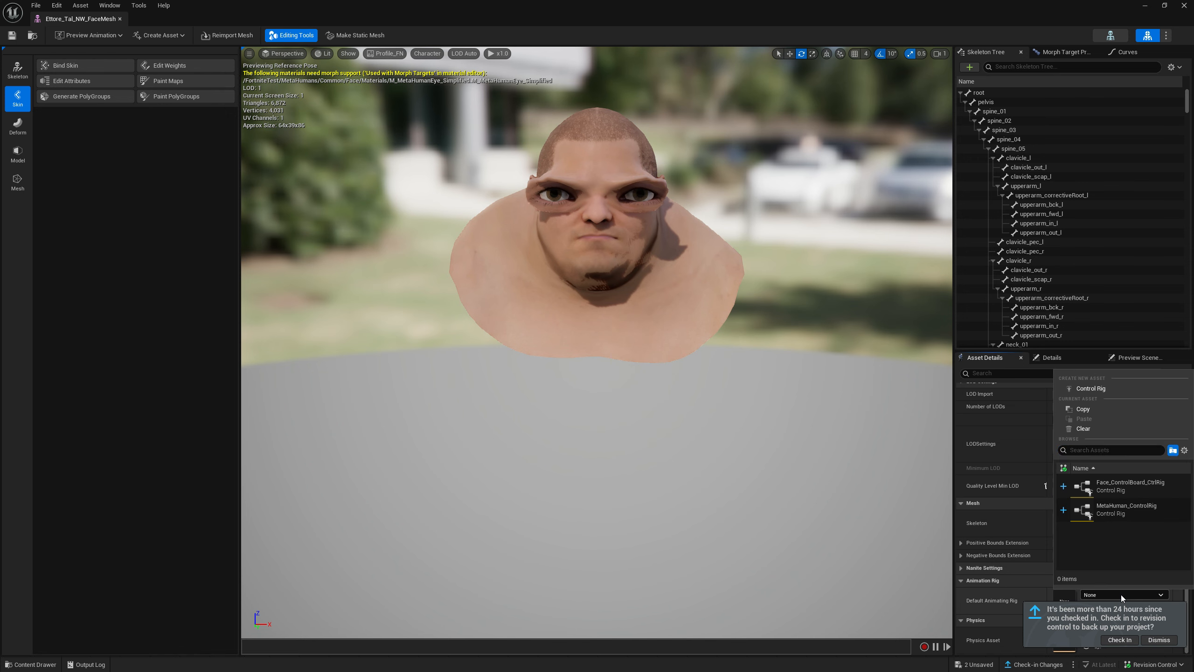
left_click(1120, 489)
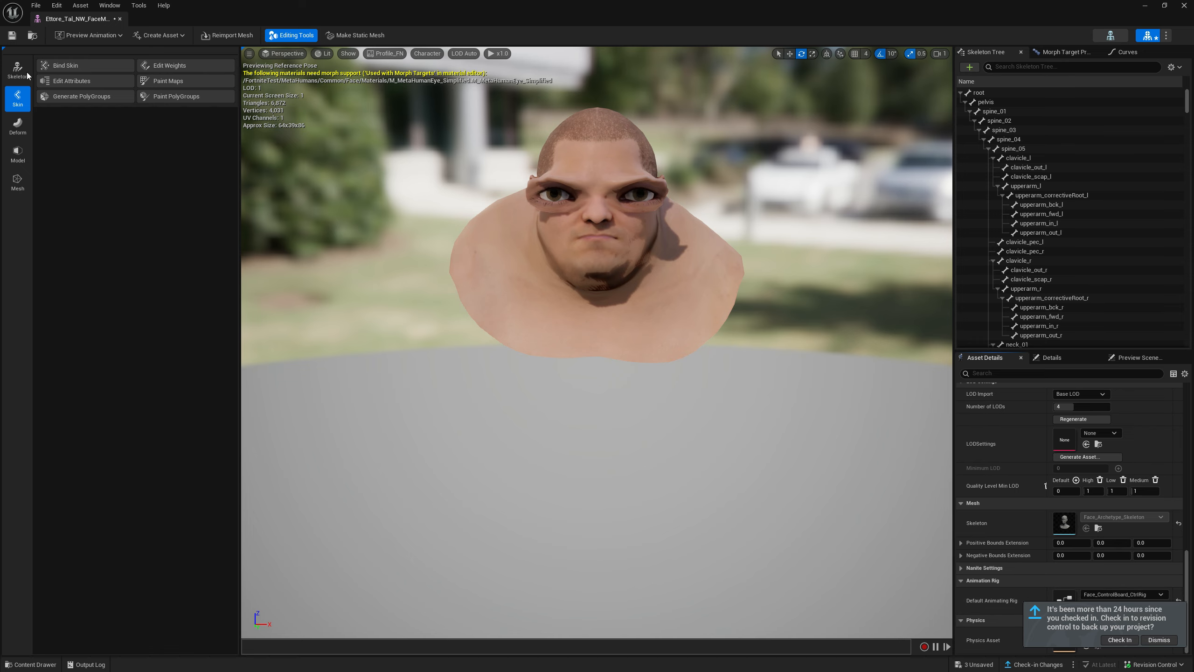
left_click(12, 40)
left_click(120, 19)
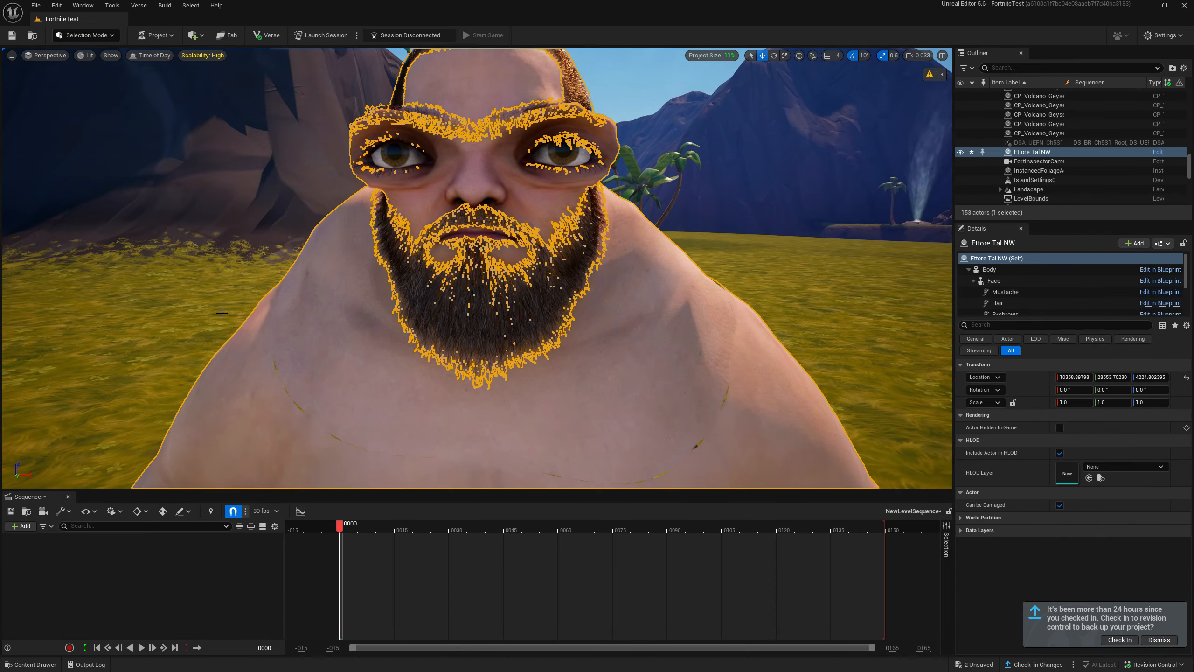
Add the Ettore Tal NW actor to the level sequence with its face and body control rigs
left_click(21, 526)
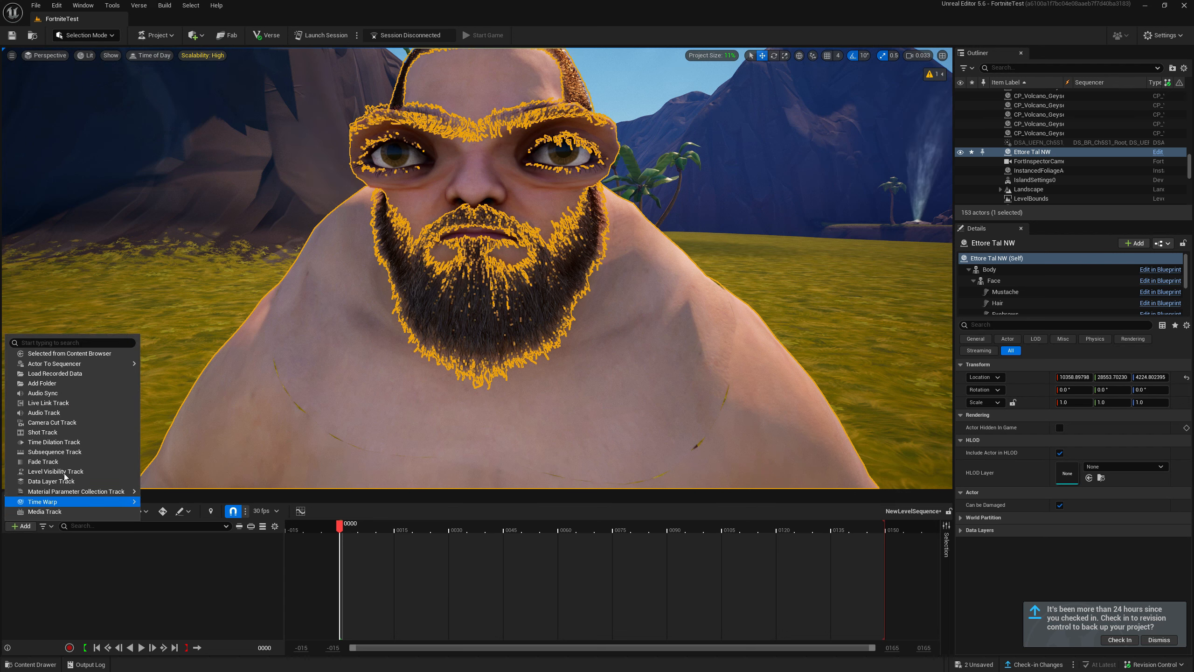
mouse_move(82, 363)
type("ett")
left_click(206, 424)
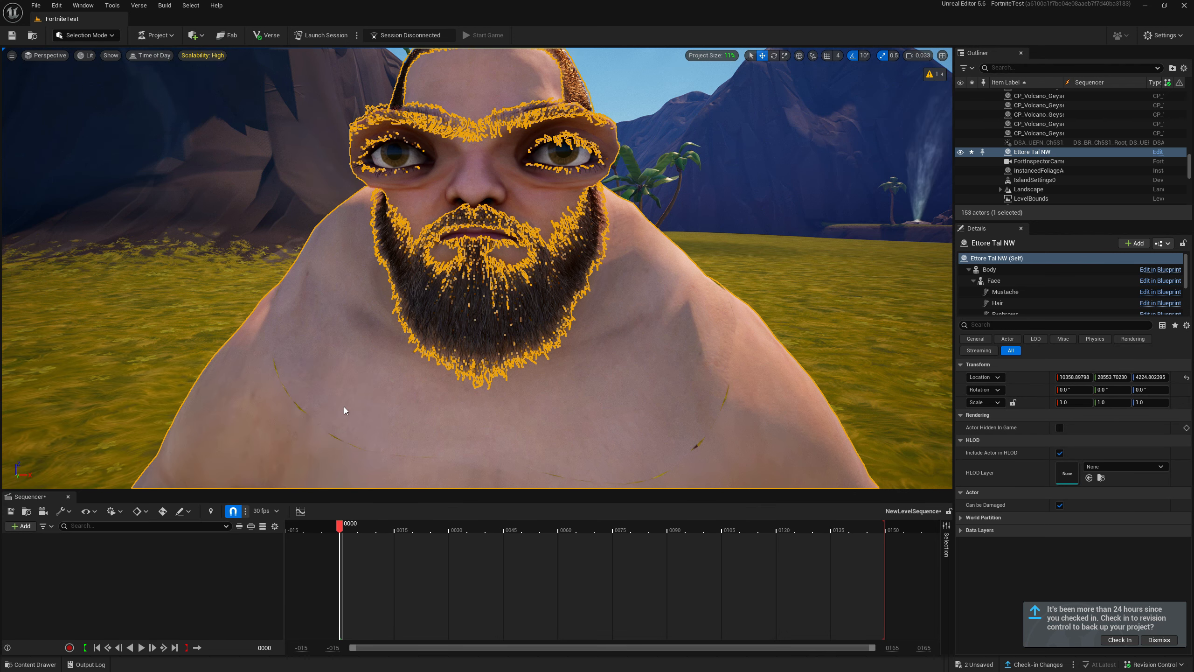
Turn off rotation and scale snapping, and close both eyes by setting CTRL_R_eye_blink and CTRL_L_eye_blink to 1.0
right_click_drag(588, 268, 600, 254)
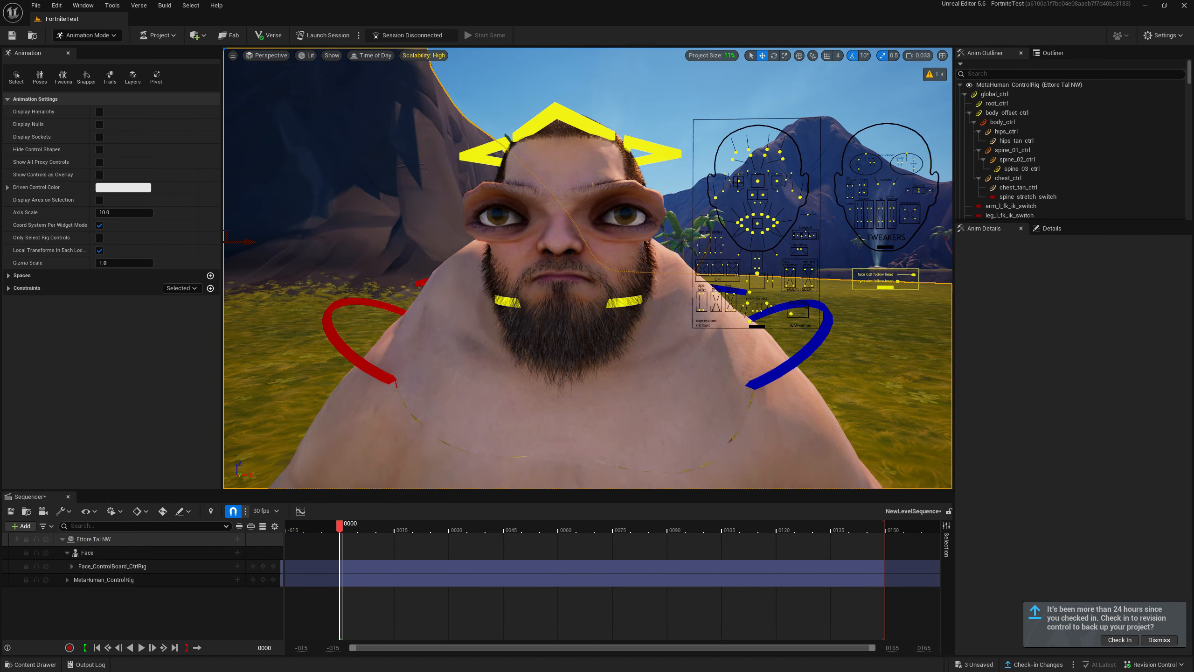
left_click(729, 179)
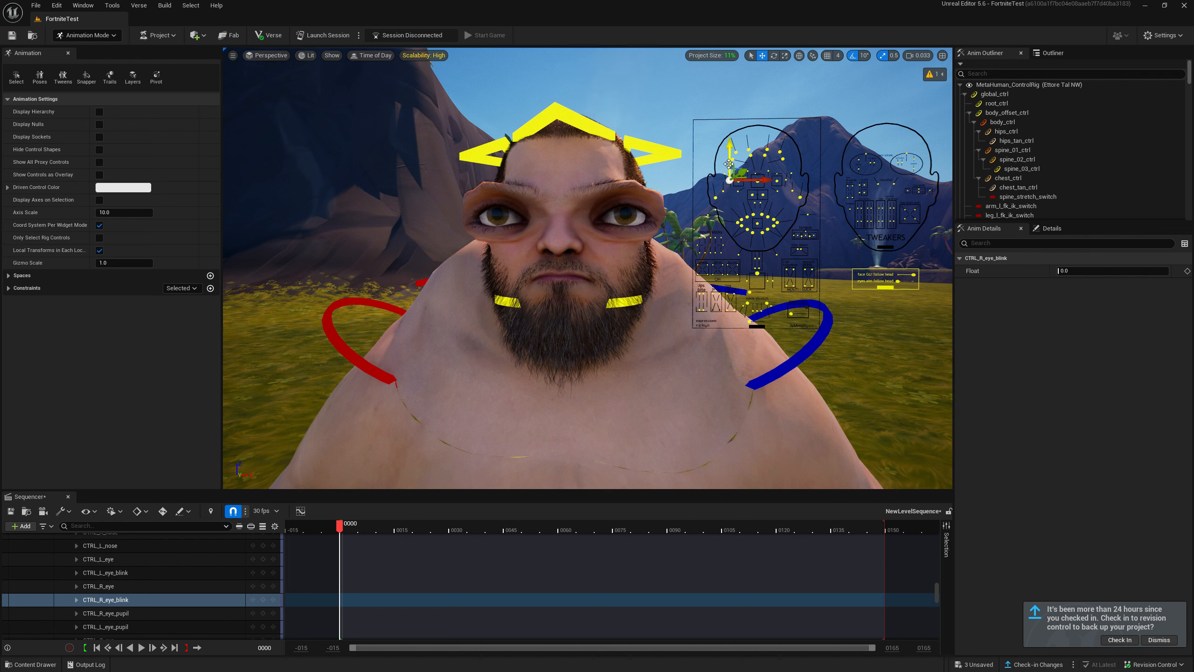
left_click(852, 56)
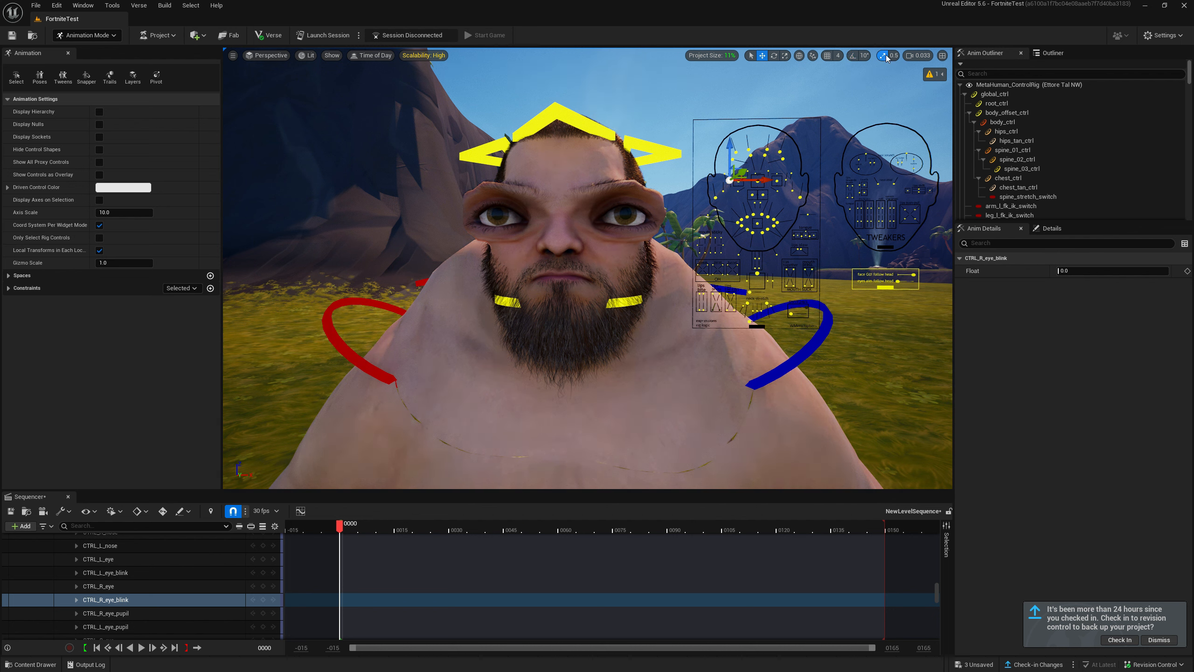
left_click_drag(729, 158, 741, 212)
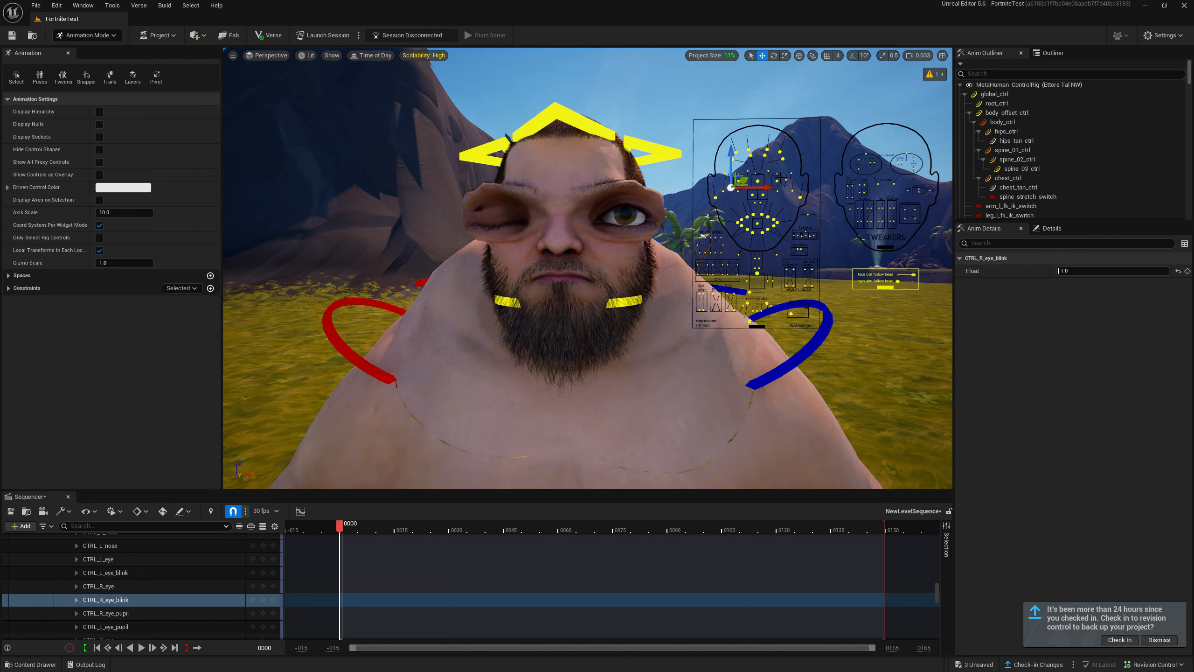
left_click(786, 179)
left_click_drag(786, 163, 784, 207)
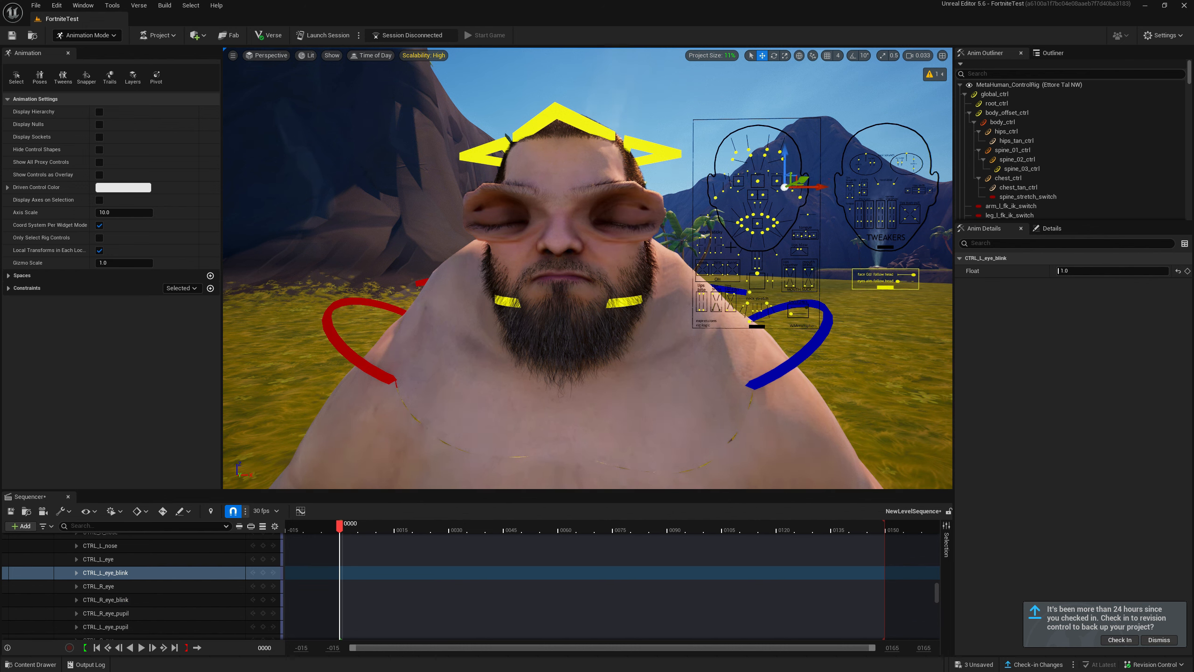
Try raising the CTRL_C_mouth control on the face board to a vertical value of 1.0
left_click(756, 227)
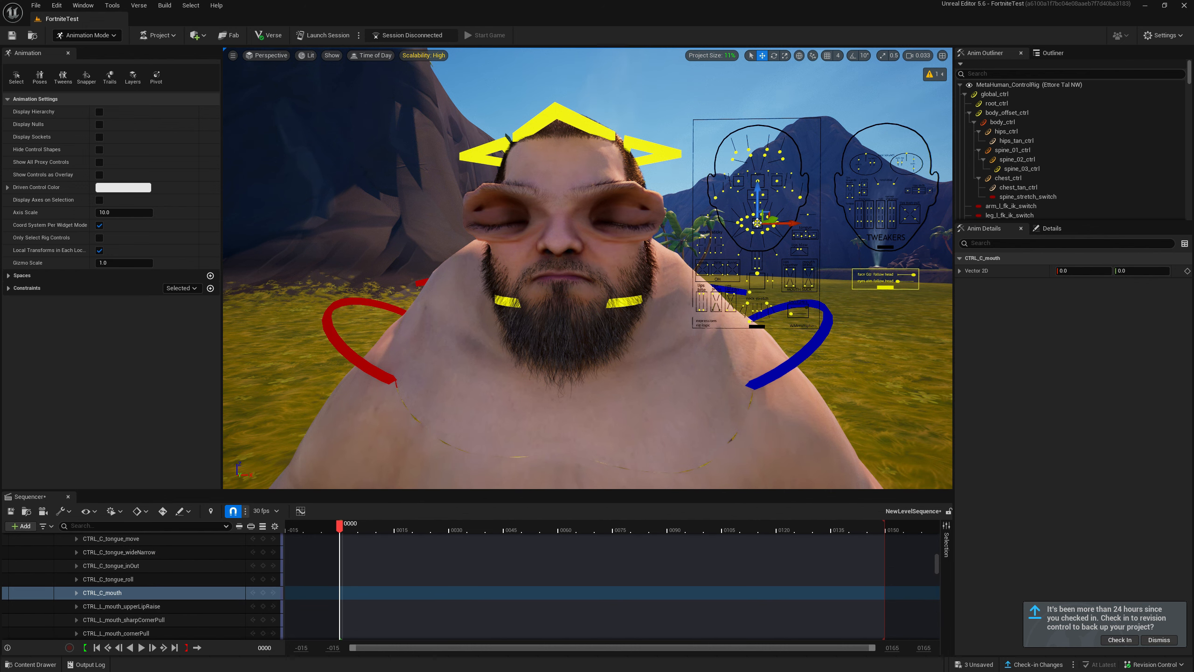
left_click_drag(758, 230, 757, 218)
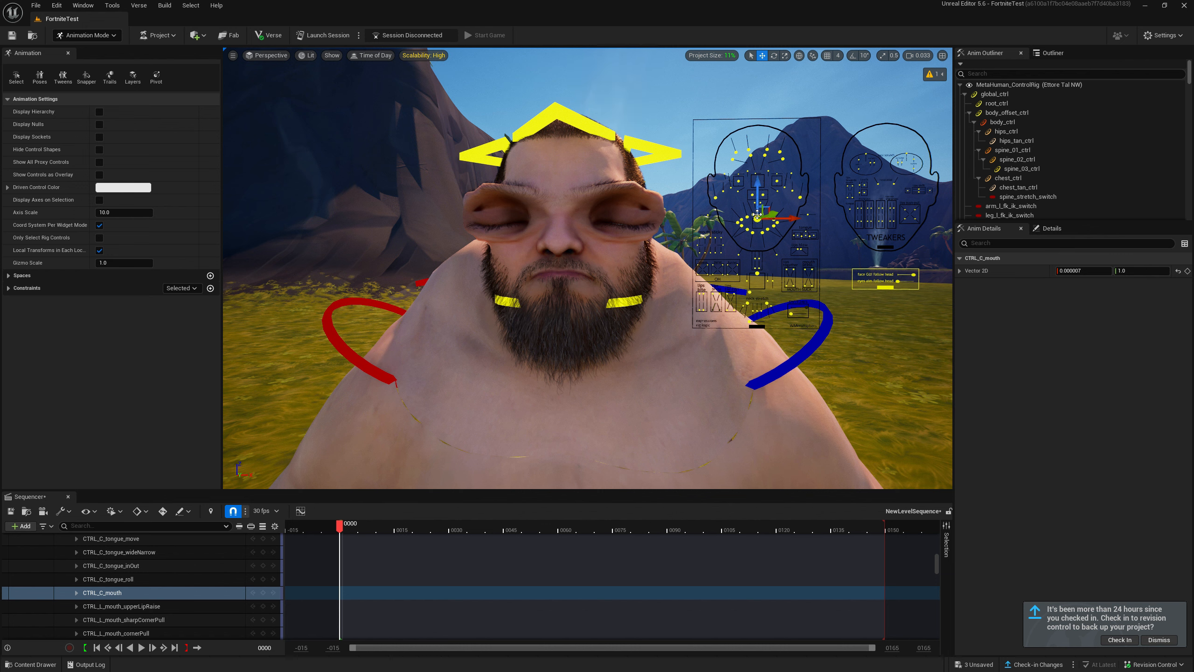
mouse_move(757, 218)
left_mouse_down()
mouse_move(794, 230)
mouse_move(755, 190)
mouse_move(764, 181)
mouse_move(780, 237)
mouse_move(756, 215)
left_mouse_up()
key("ctrl+z")
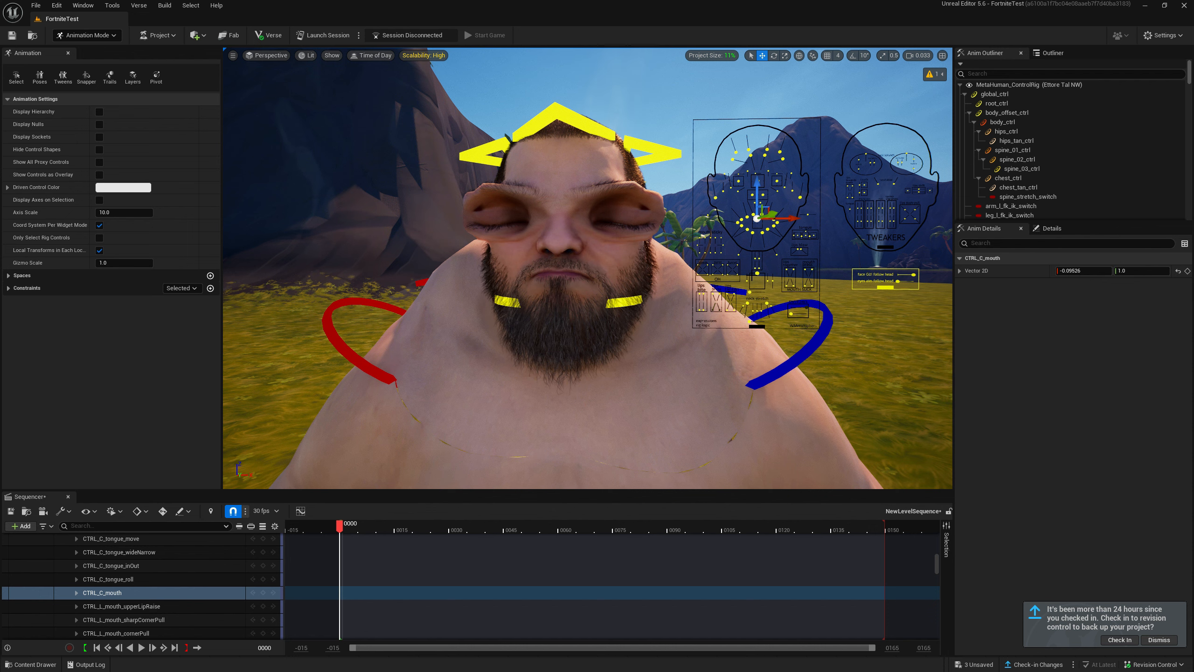
Open the jaw wide with its face board control and shift CTRL_C_mouth to 1.0 and about 0.43
left_click(754, 276)
left_click(761, 282)
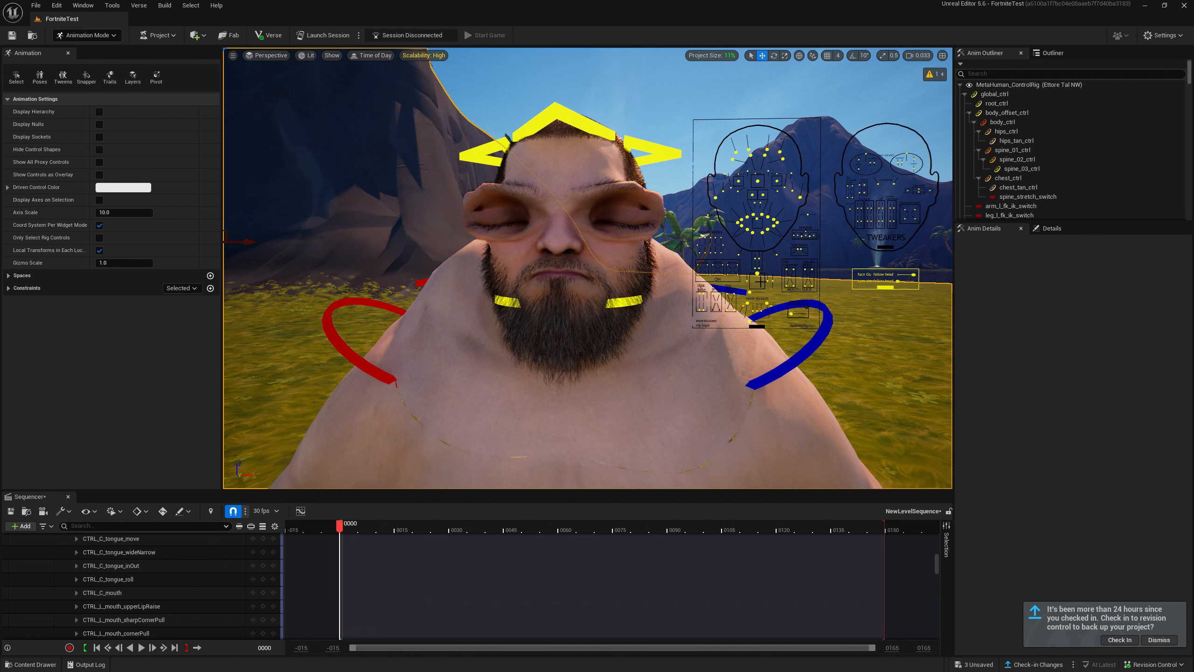
left_click(758, 274)
left_click_drag(756, 257, 756, 301)
left_click(756, 217)
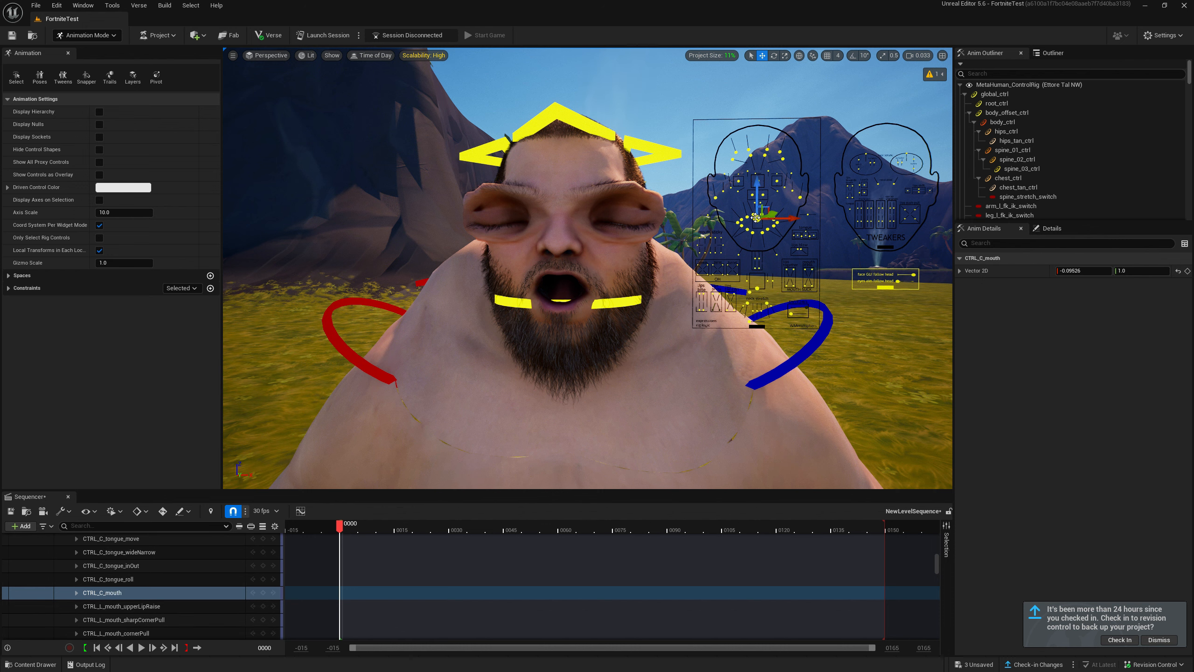
left_click_drag(756, 217, 774, 229)
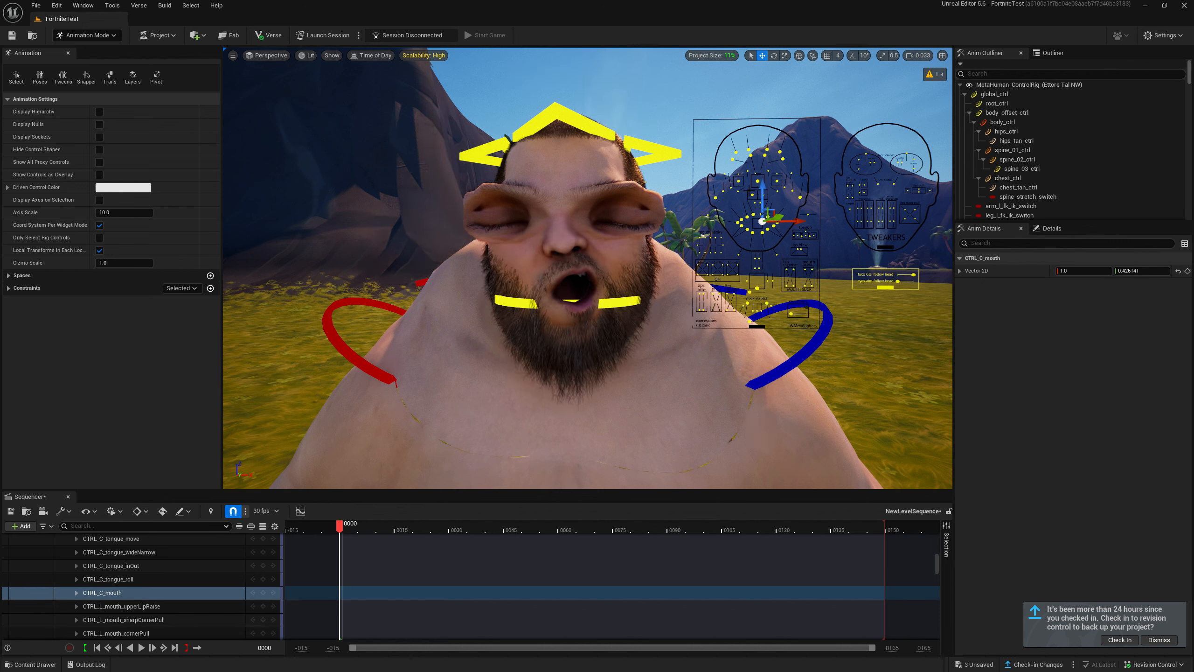
Partly open the right eye with CTRL_R_eye_blink at about 0.47, and fully open the left with CTRL_L_eye_blink at about -0.05
left_click(734, 175)
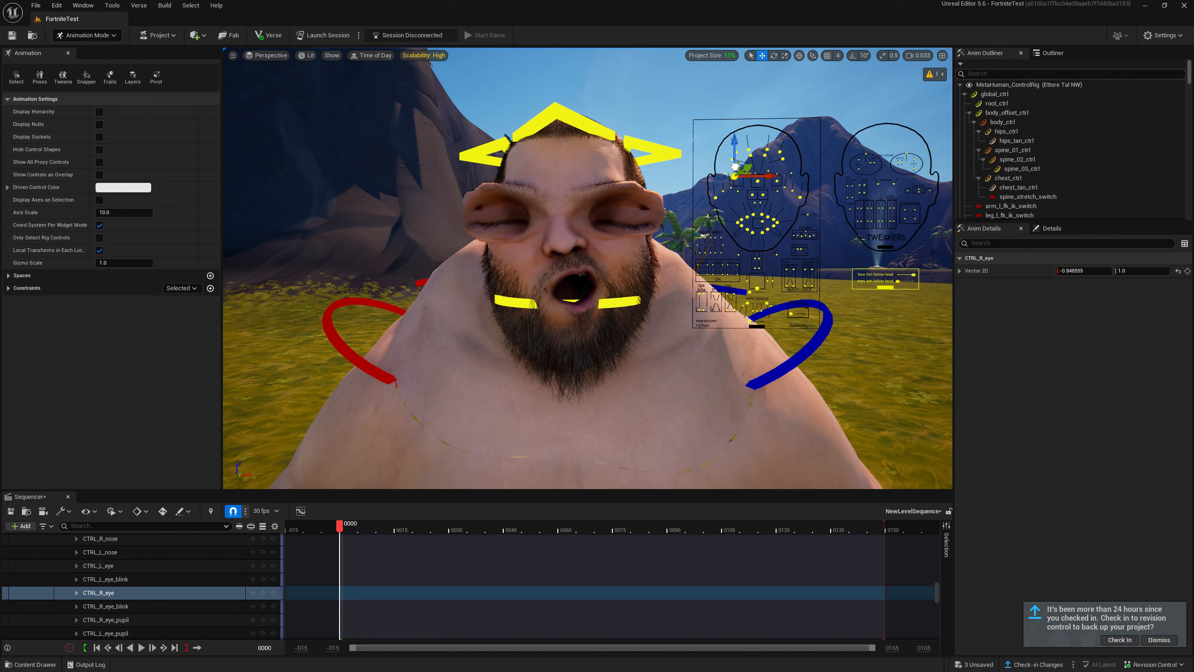
mouse_move(731, 177)
left_mouse_down()
mouse_move(755, 177)
mouse_move(732, 186)
left_mouse_up()
left_click(732, 188)
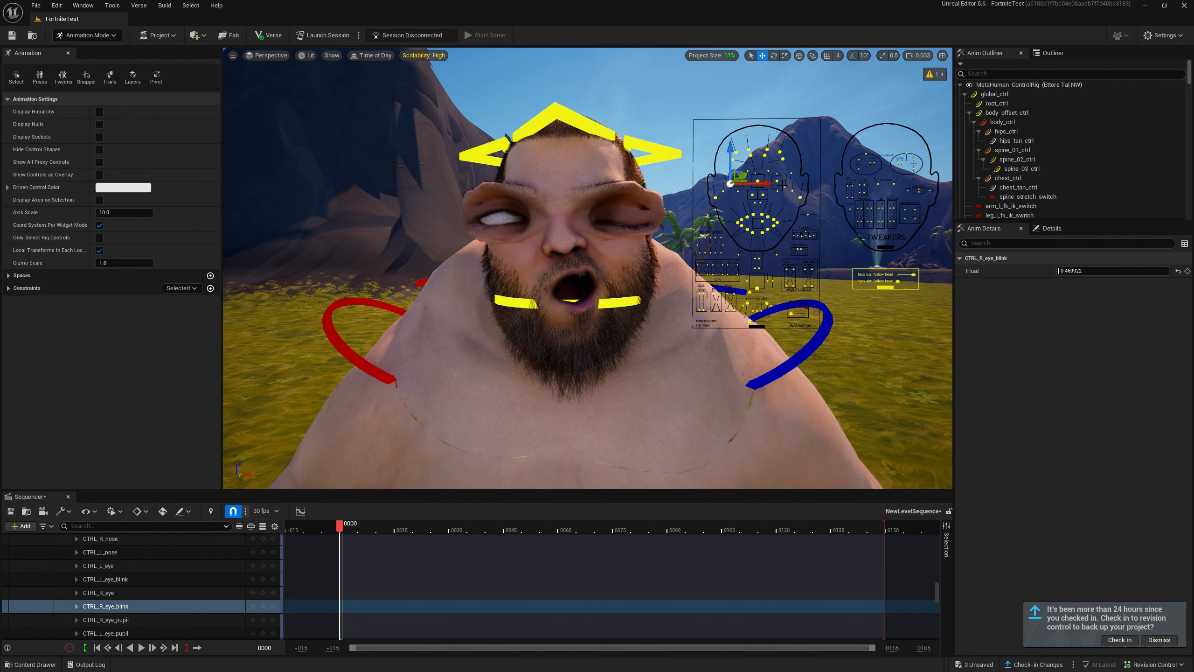
left_click(784, 188)
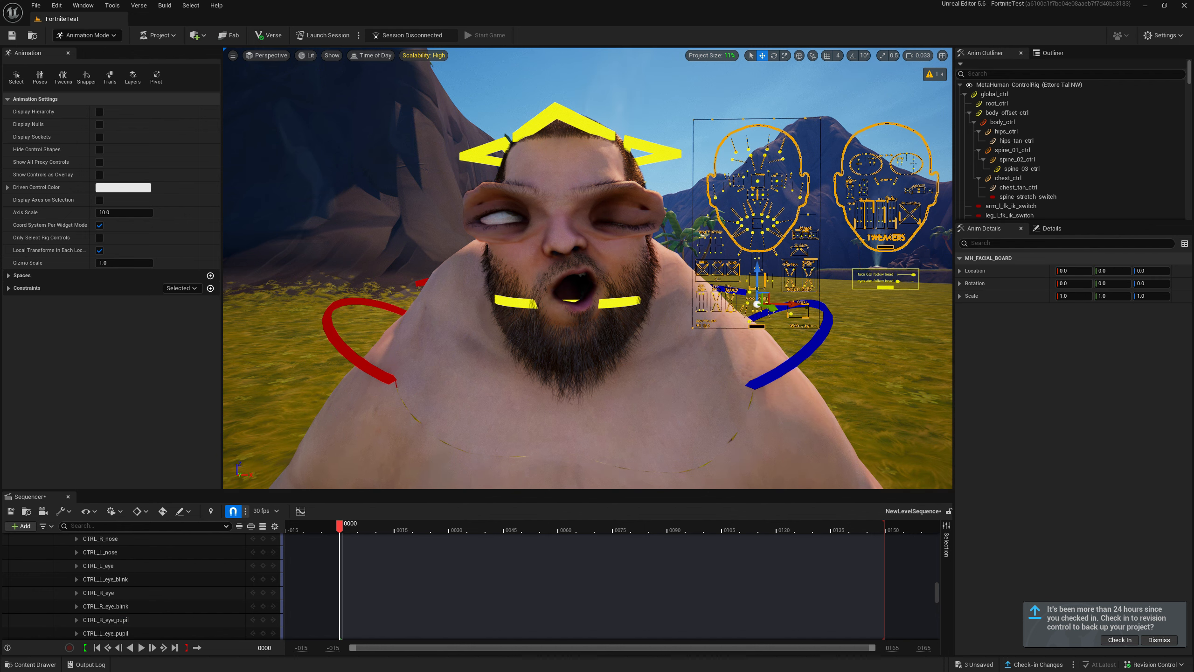
left_click(784, 188)
left_click_drag(784, 187, 788, 179)
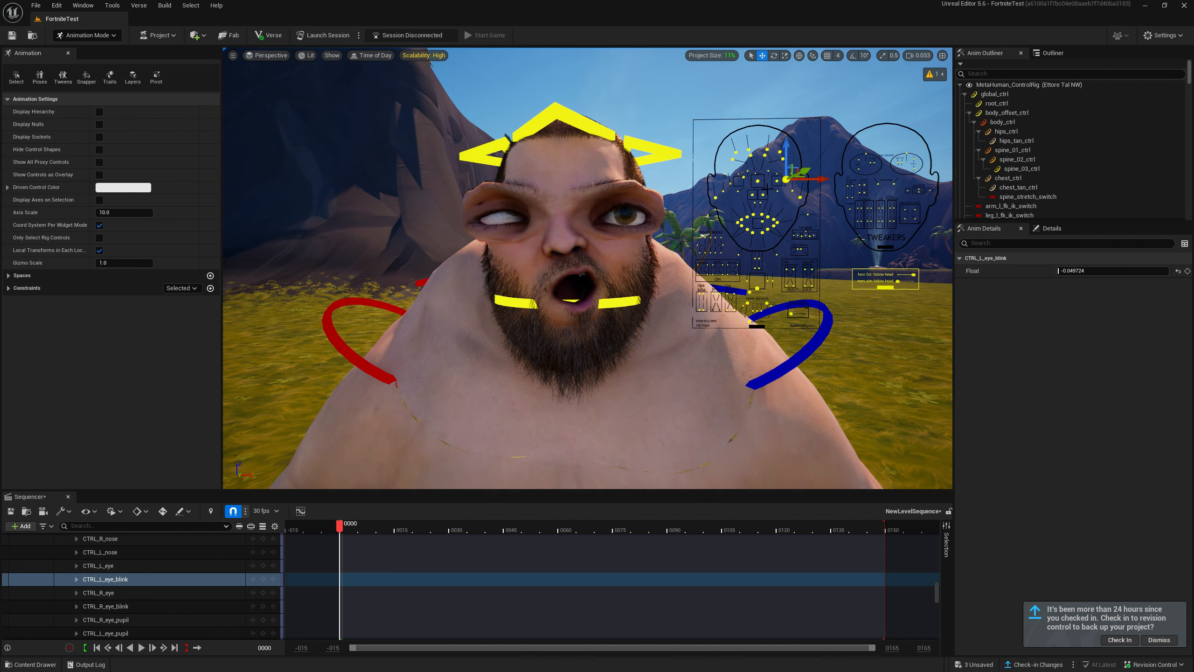
Redirect the right eye's gaze by moving CTRL_R_eye to about 0.26 and -0.24, and view the face up close
left_click(743, 177)
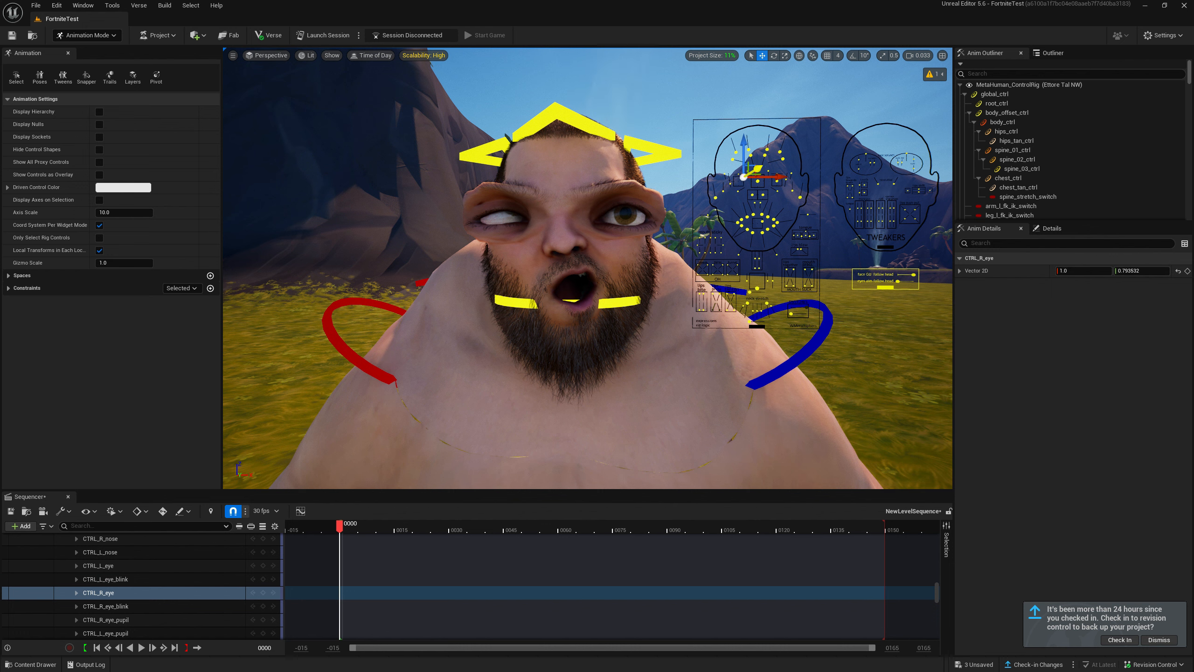
mouse_move(743, 178)
left_mouse_down()
mouse_move(731, 193)
mouse_move(742, 158)
mouse_move(740, 182)
left_mouse_up()
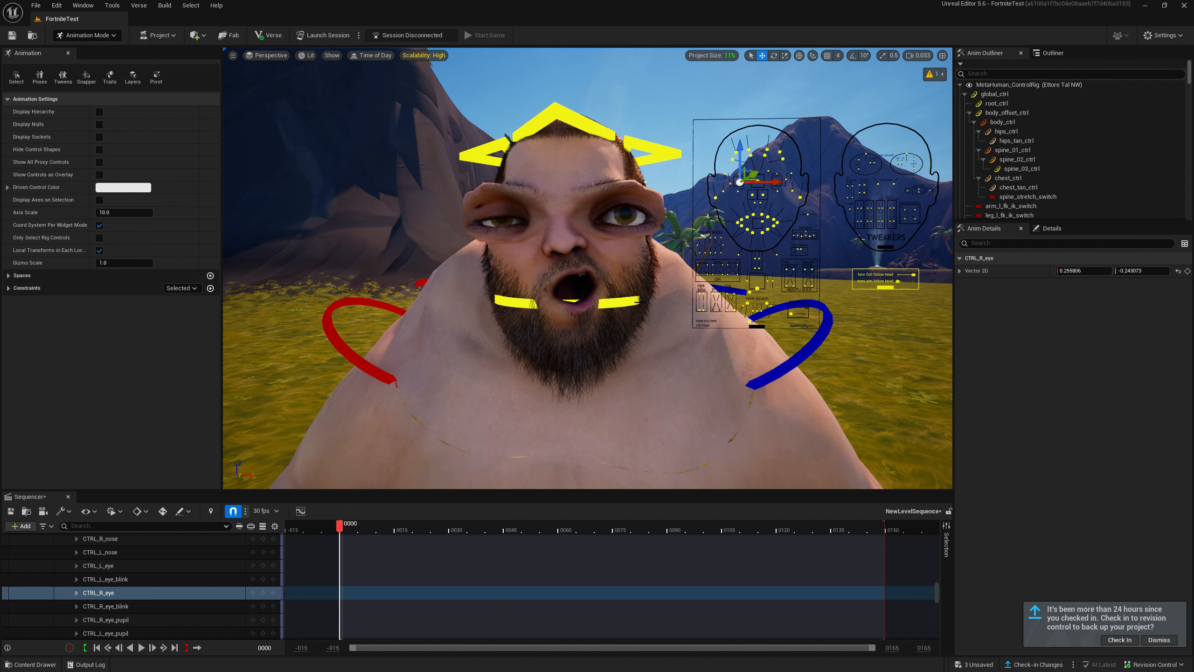
right_click_drag(588, 268, 593, 260)
key("w")
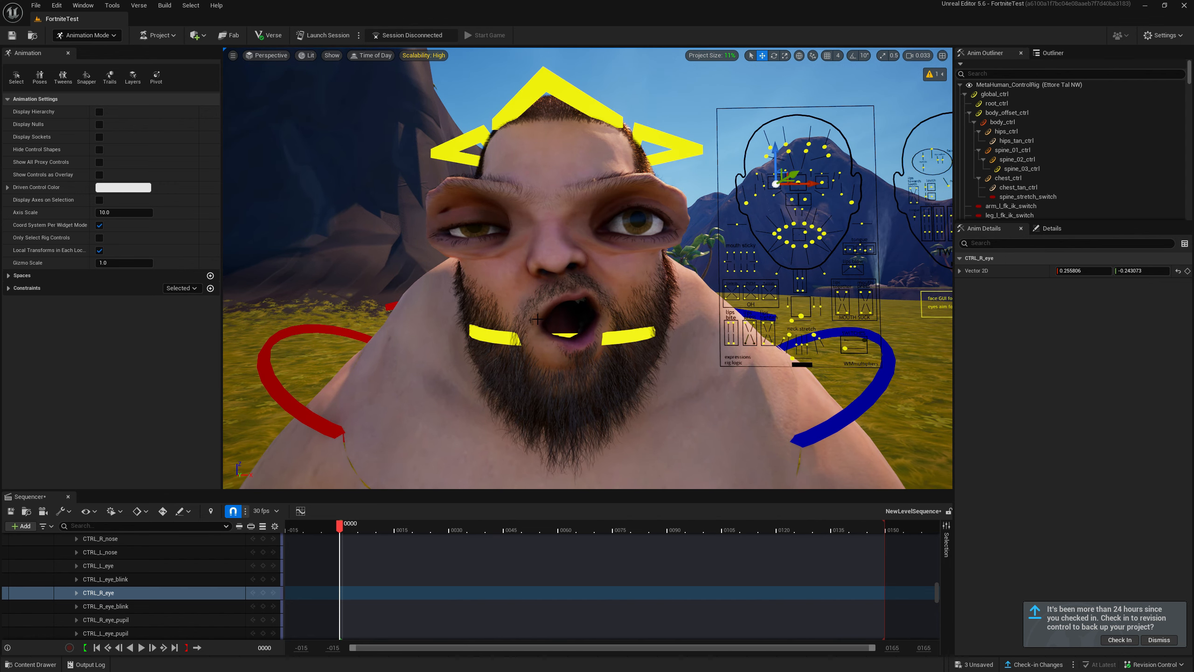